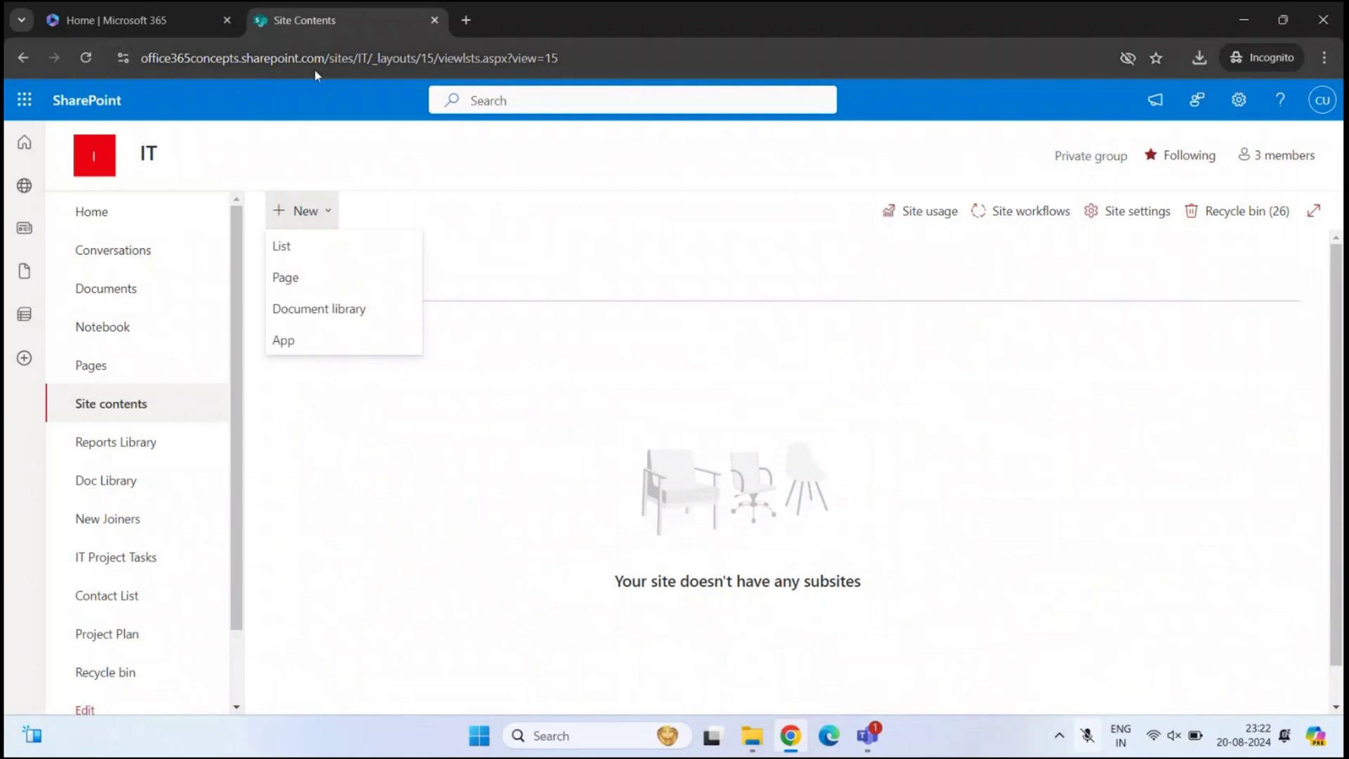
- Open the SharePoint admin center from the Microsoft 365 admin center, leaving the Microsoft 365 admin center page closed
left_click(116, 20)
left_click(32, 384)
left_click(341, 19)
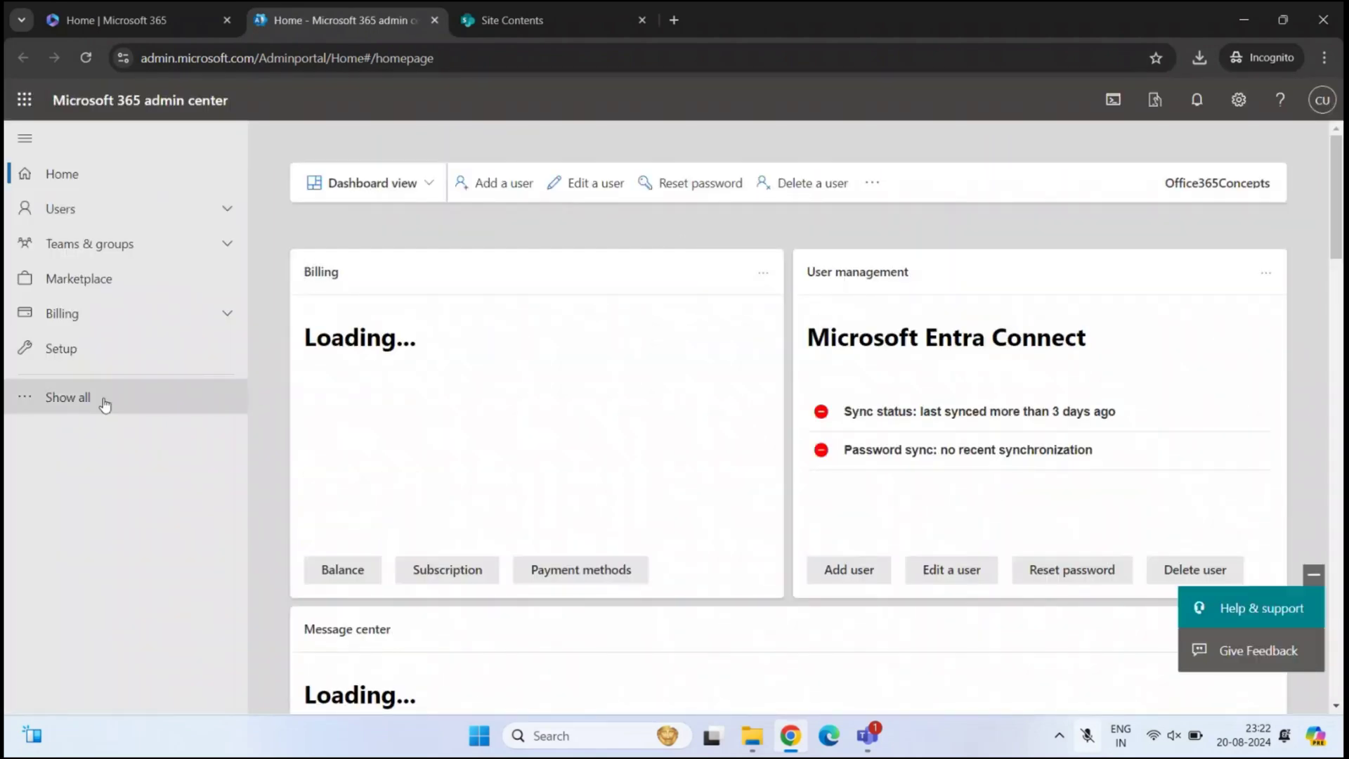
left_click(103, 395)
scroll(120, 481, "down", 3)
left_click(68, 586)
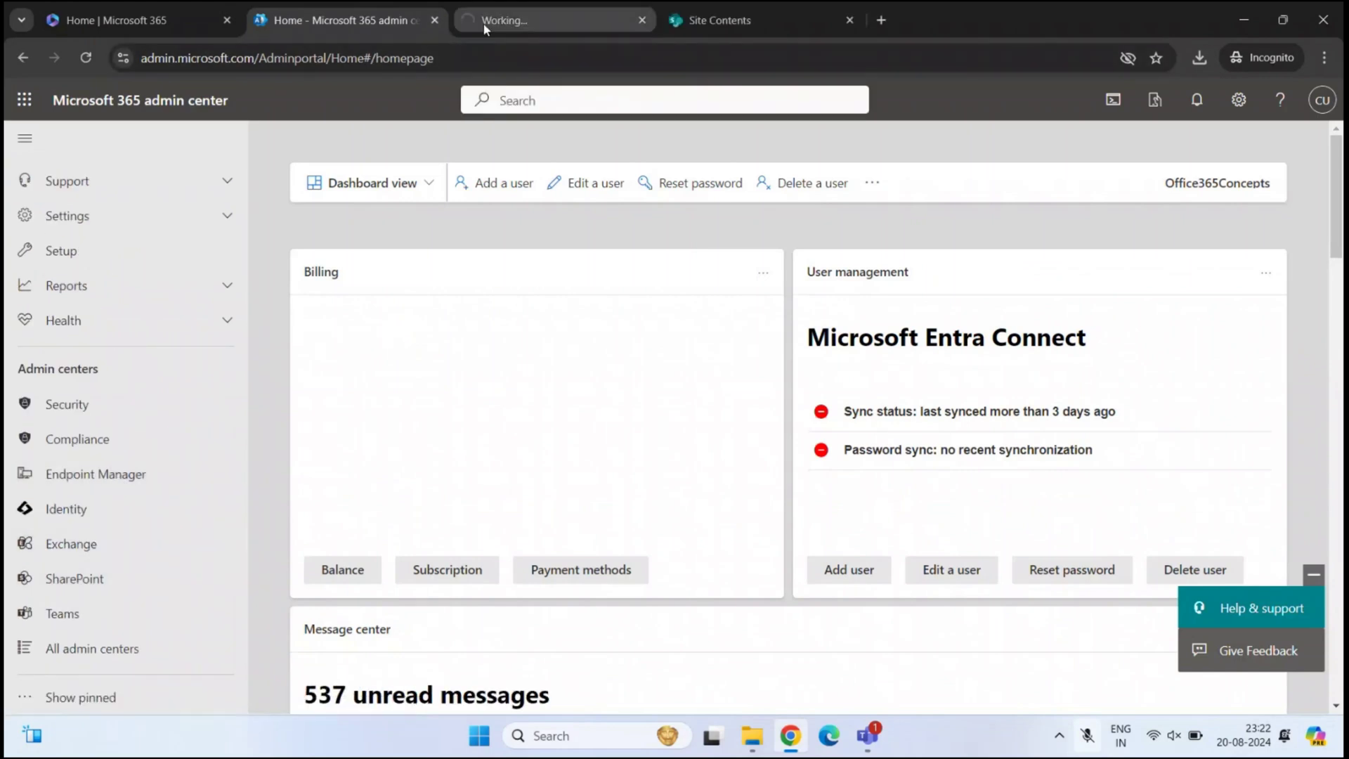
left_click(483, 24)
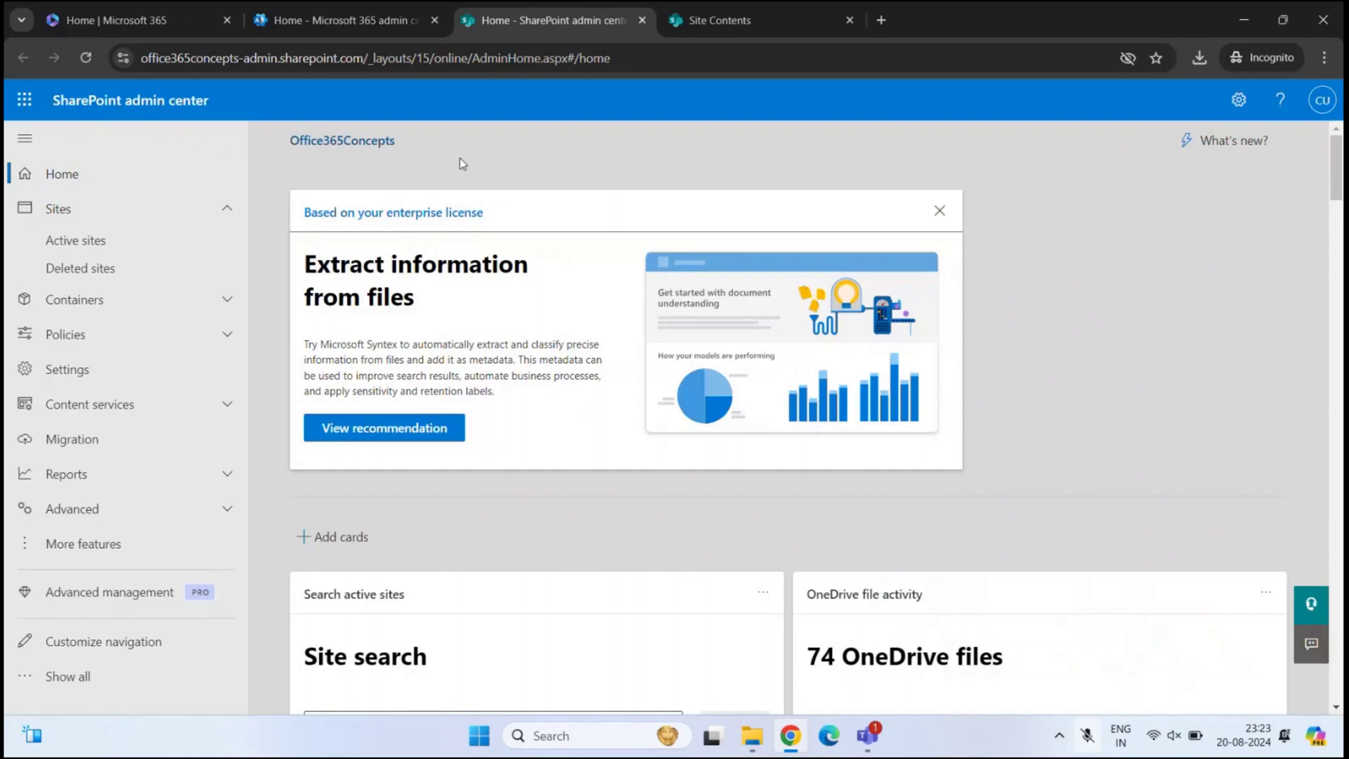
left_click(434, 20)
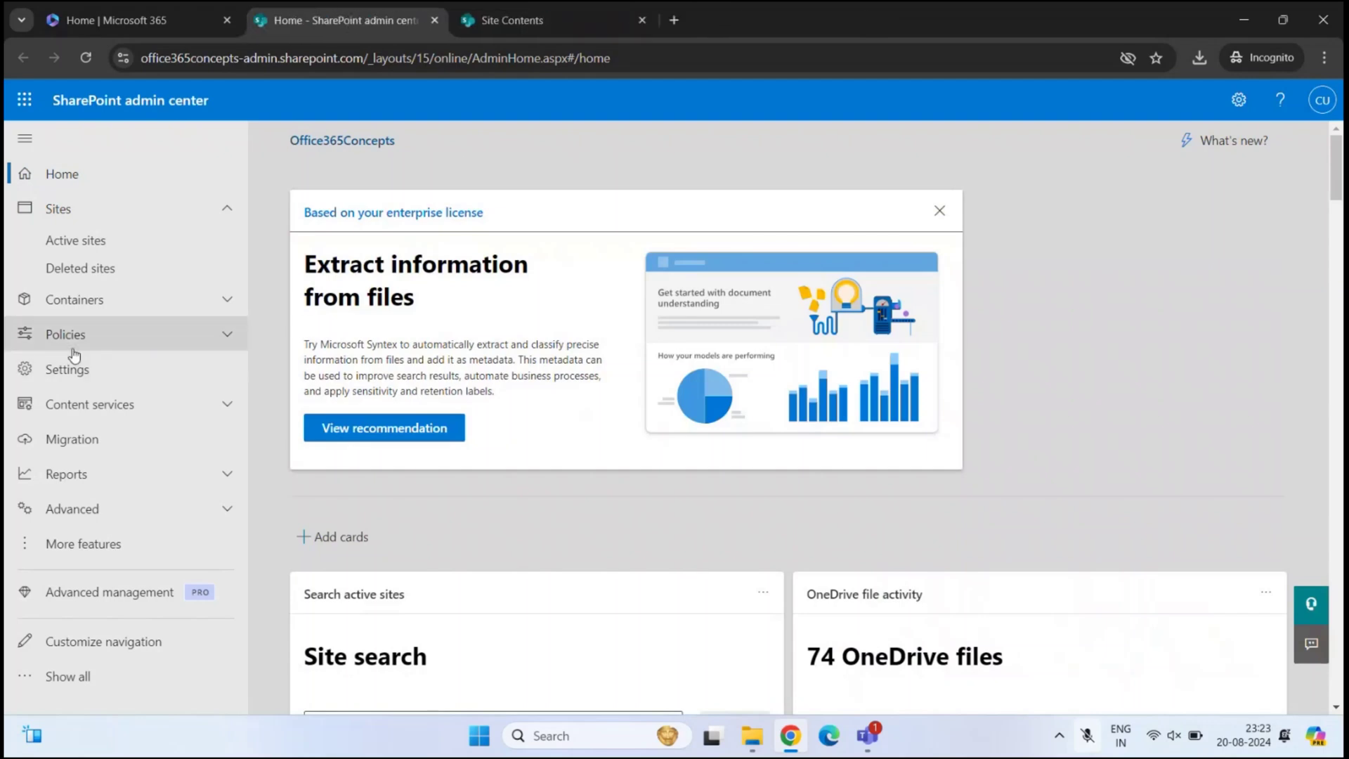
- Open the classic settings page from the SharePoint admin settings and go to the Subsite Creation section
left_click(70, 374)
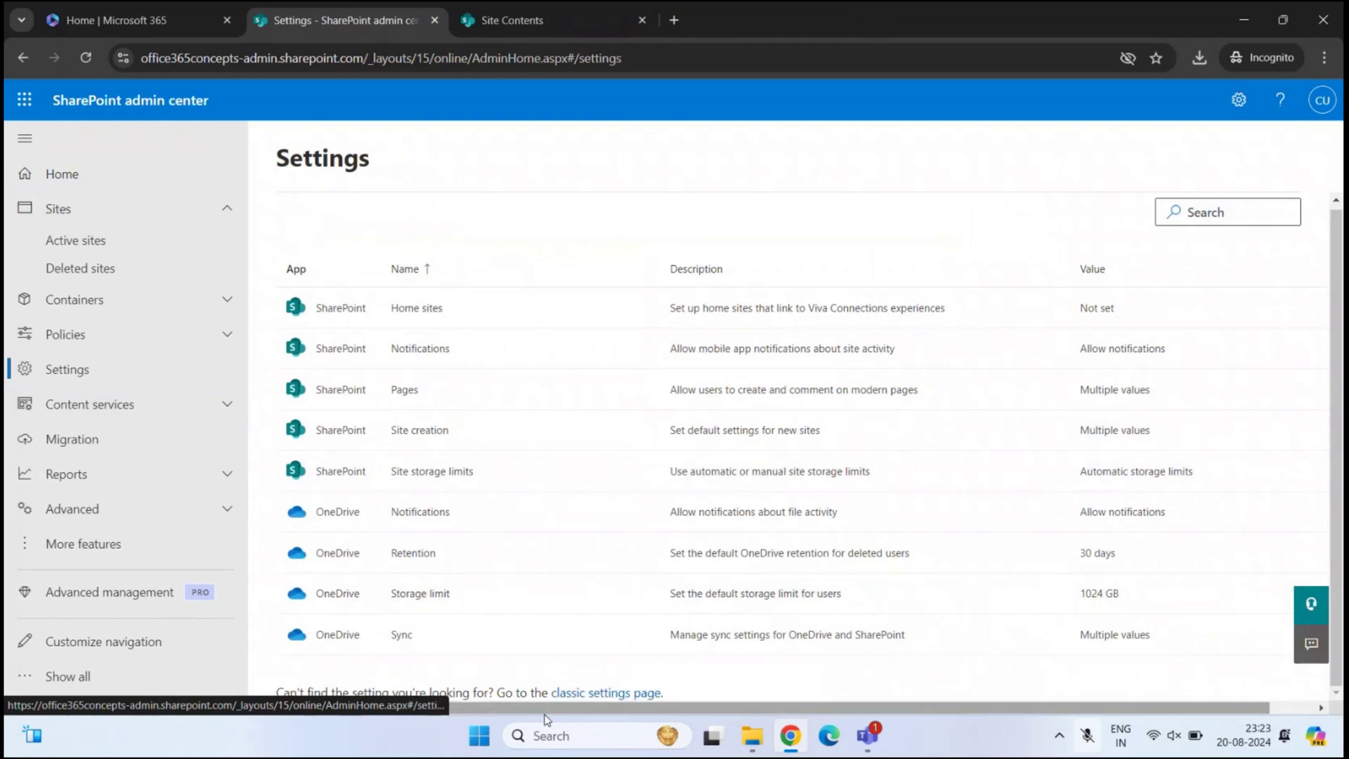
left_click(613, 696)
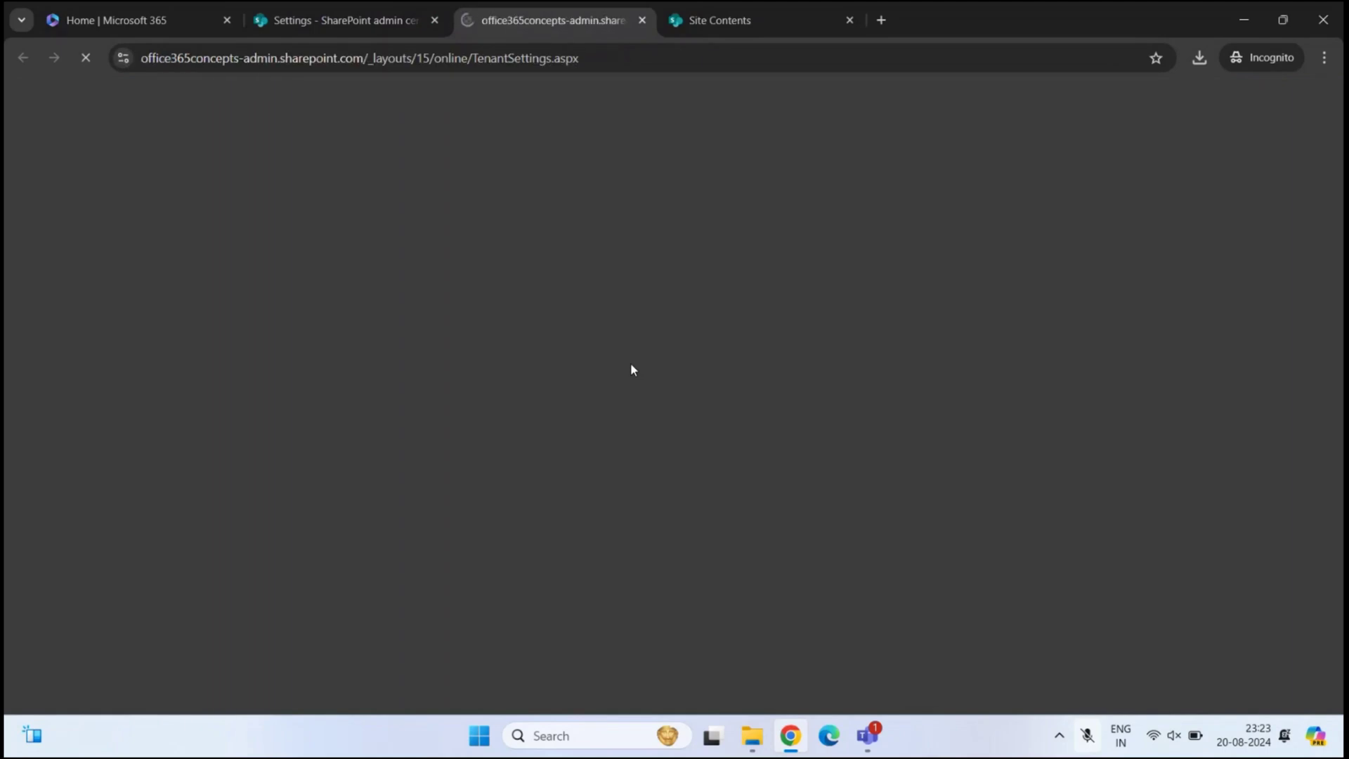
scroll(399, 381, "down", 15)
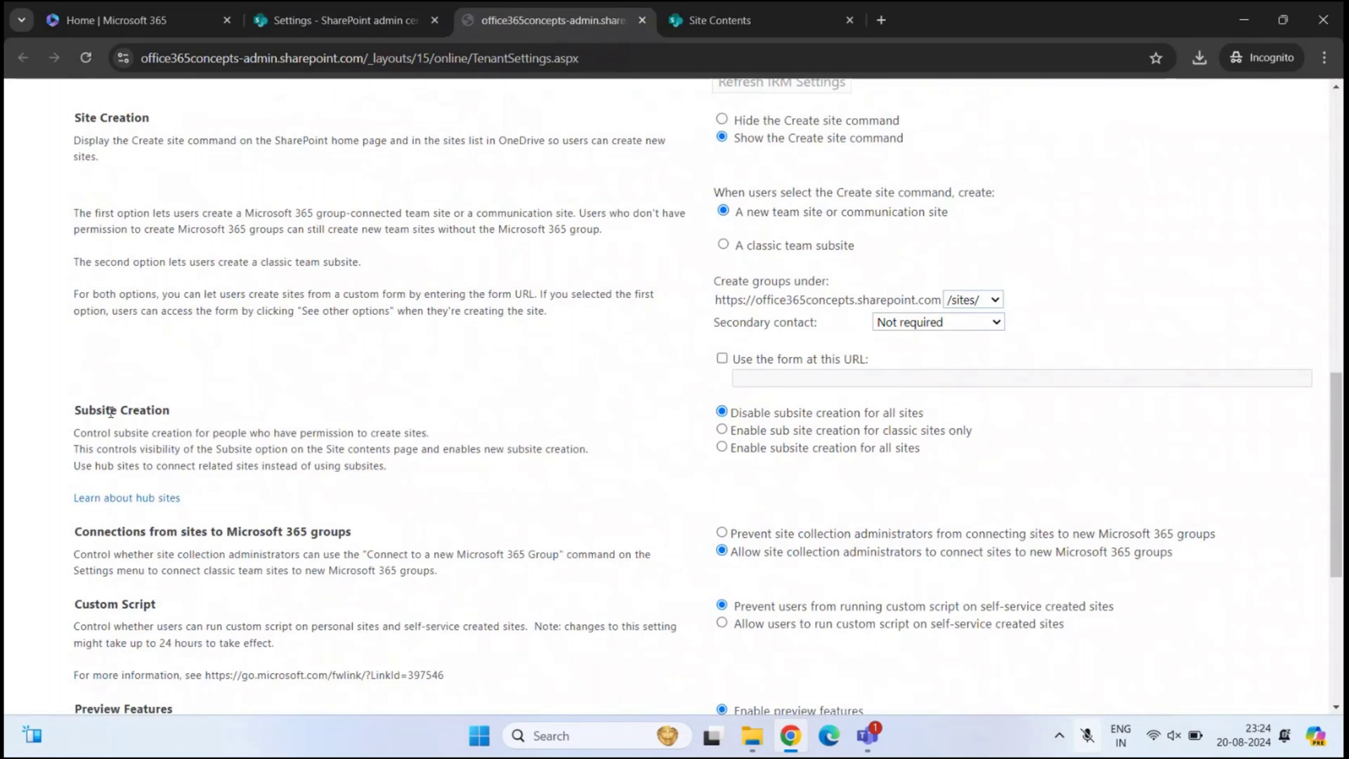
- Set Subsite Creation to "Enable subsite creation for all sites" and save the tenant settings
left_click_drag(101, 410, 175, 410)
left_click(181, 415)
left_click_drag(934, 415, 730, 419)
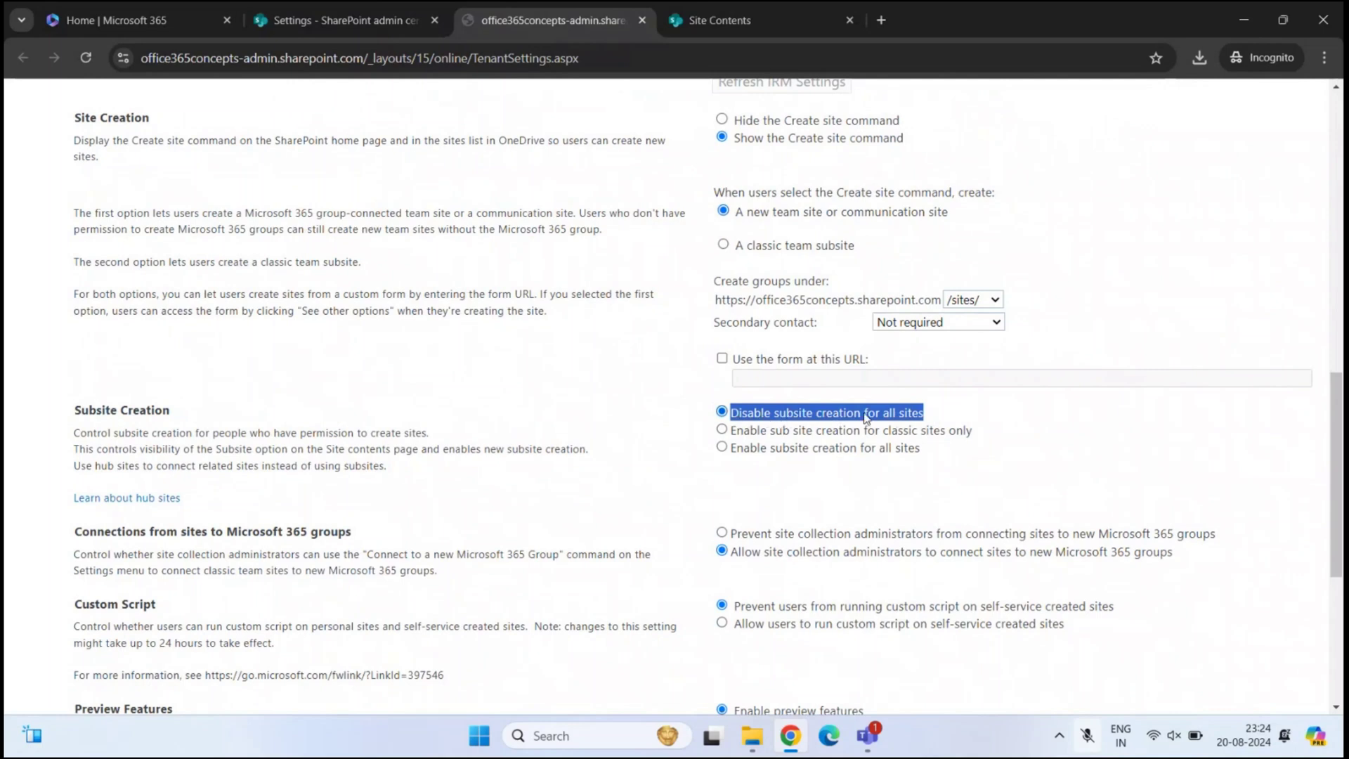
left_click(945, 420)
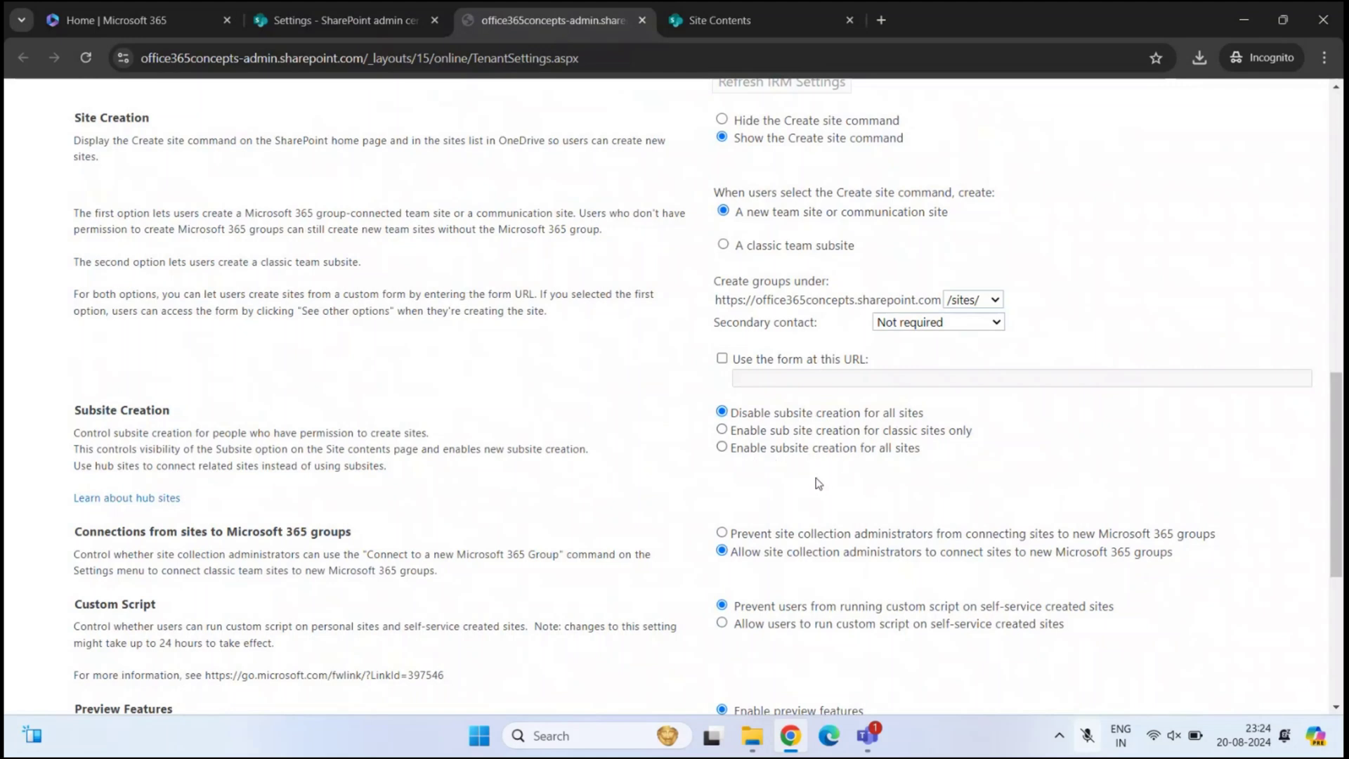
left_click(726, 448)
scroll(1115, 494, "down", 5)
left_click(1104, 661)
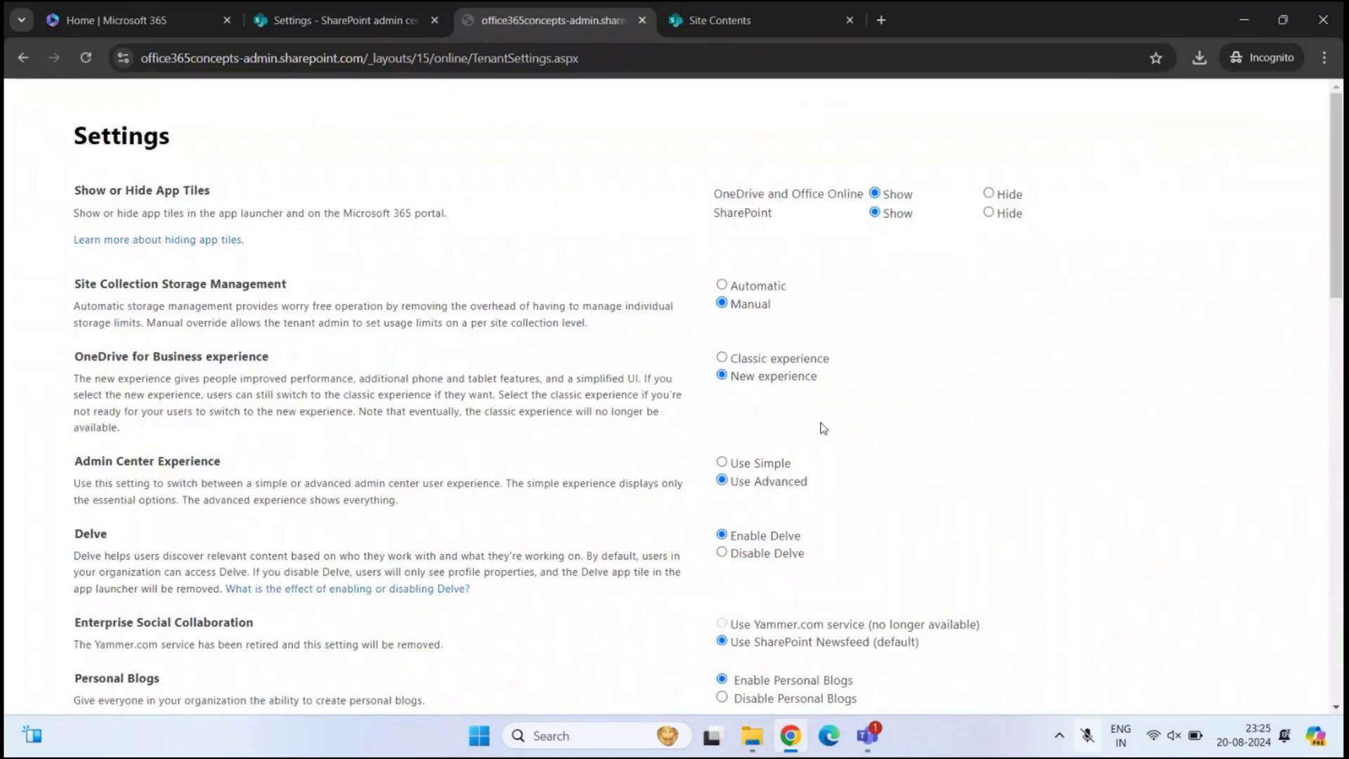
- Return to the IT site's contents, reload the page and start creating a new subsite
left_click(816, 24)
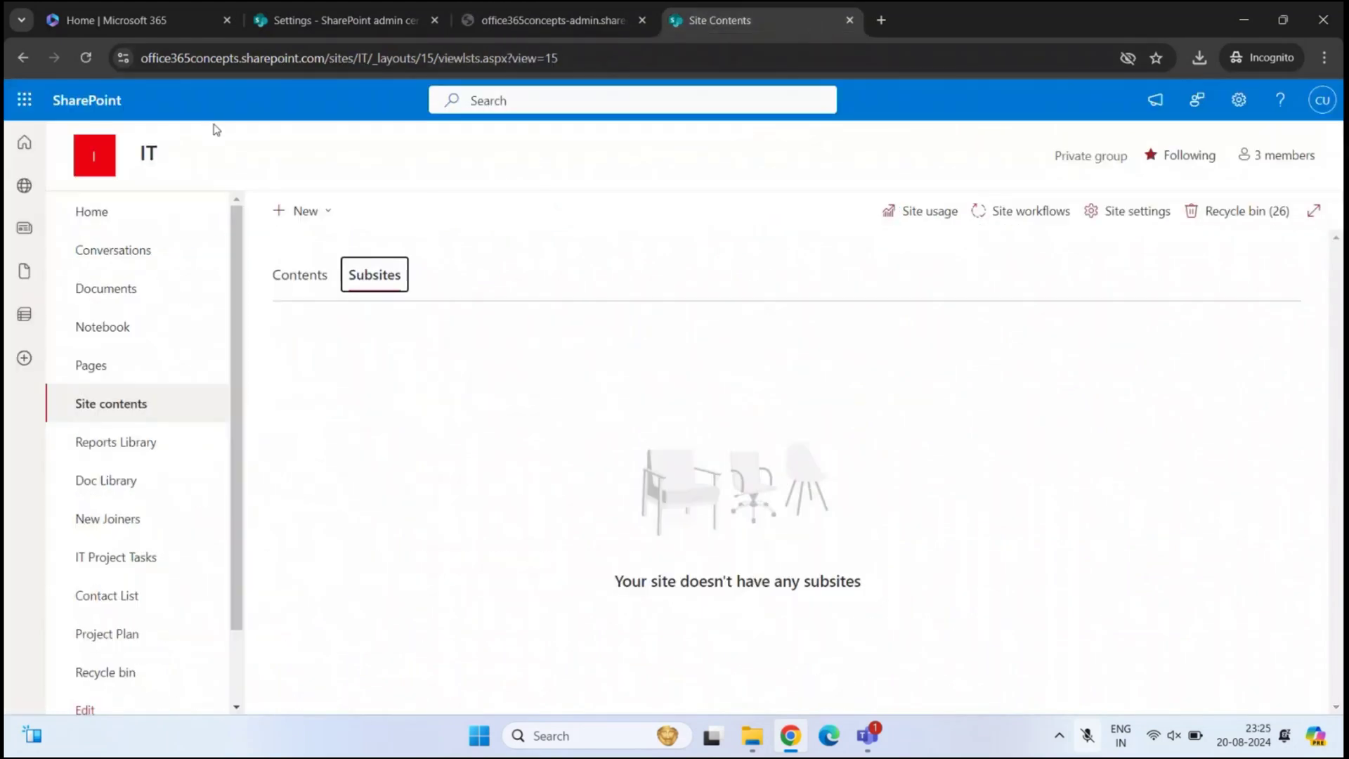
left_click(88, 56)
left_click(309, 210)
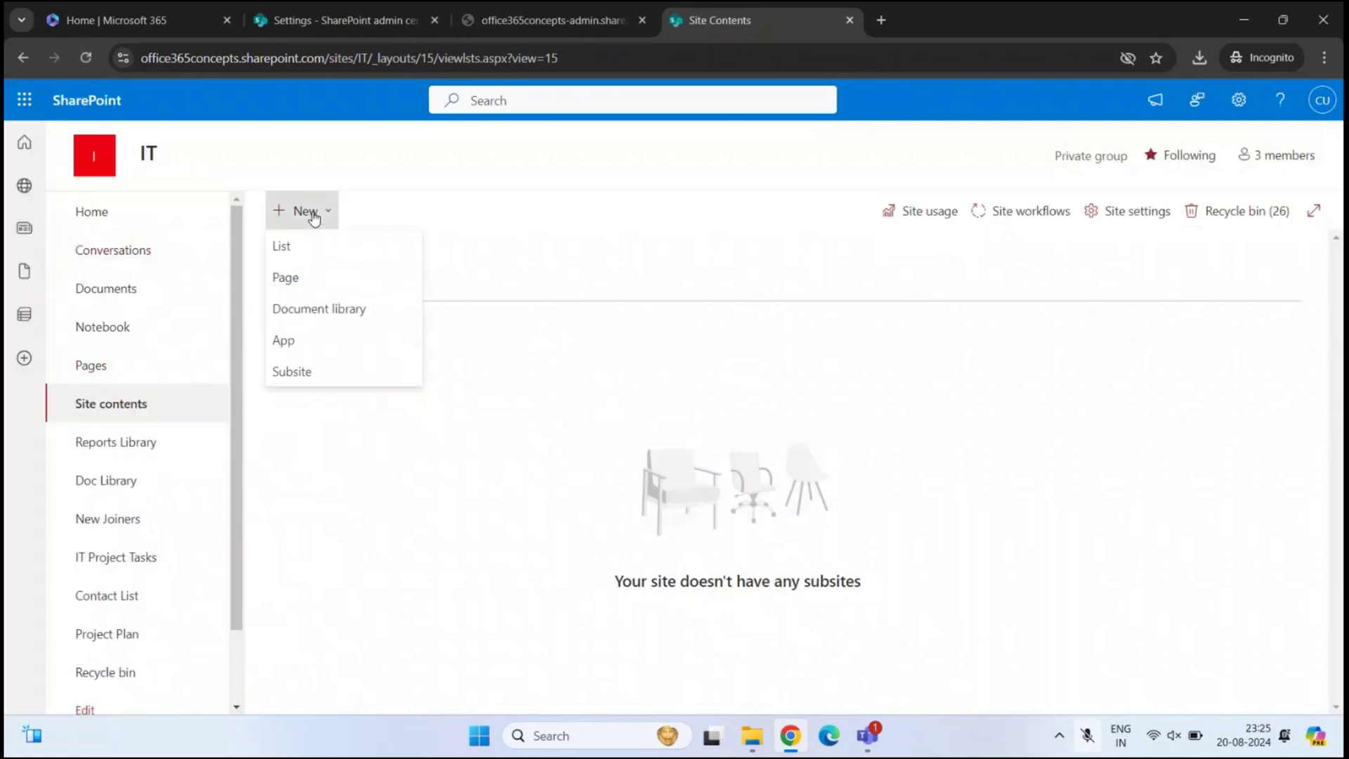
left_click(354, 374)
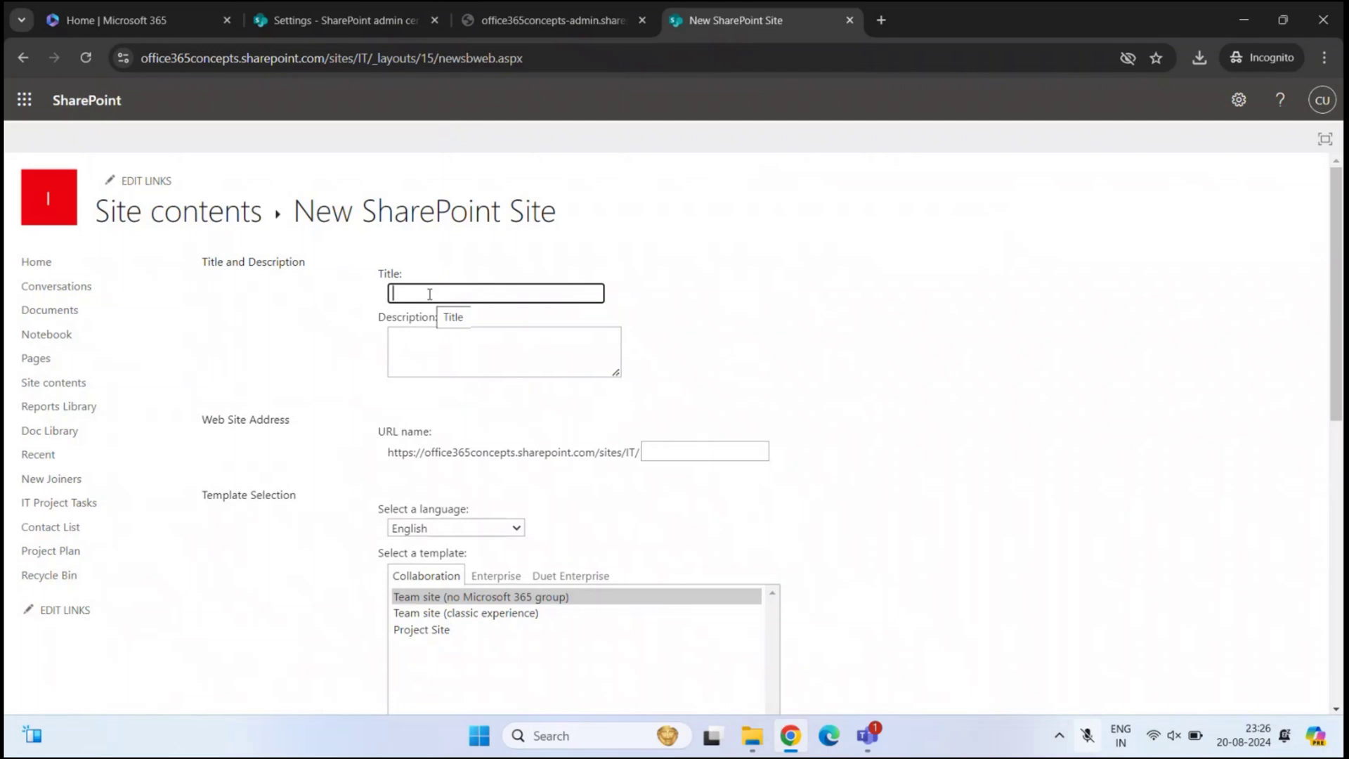
- Title the new subsite "User Onboarding" and describe it as "This site is for user onboarding."
type("User Onboarding")
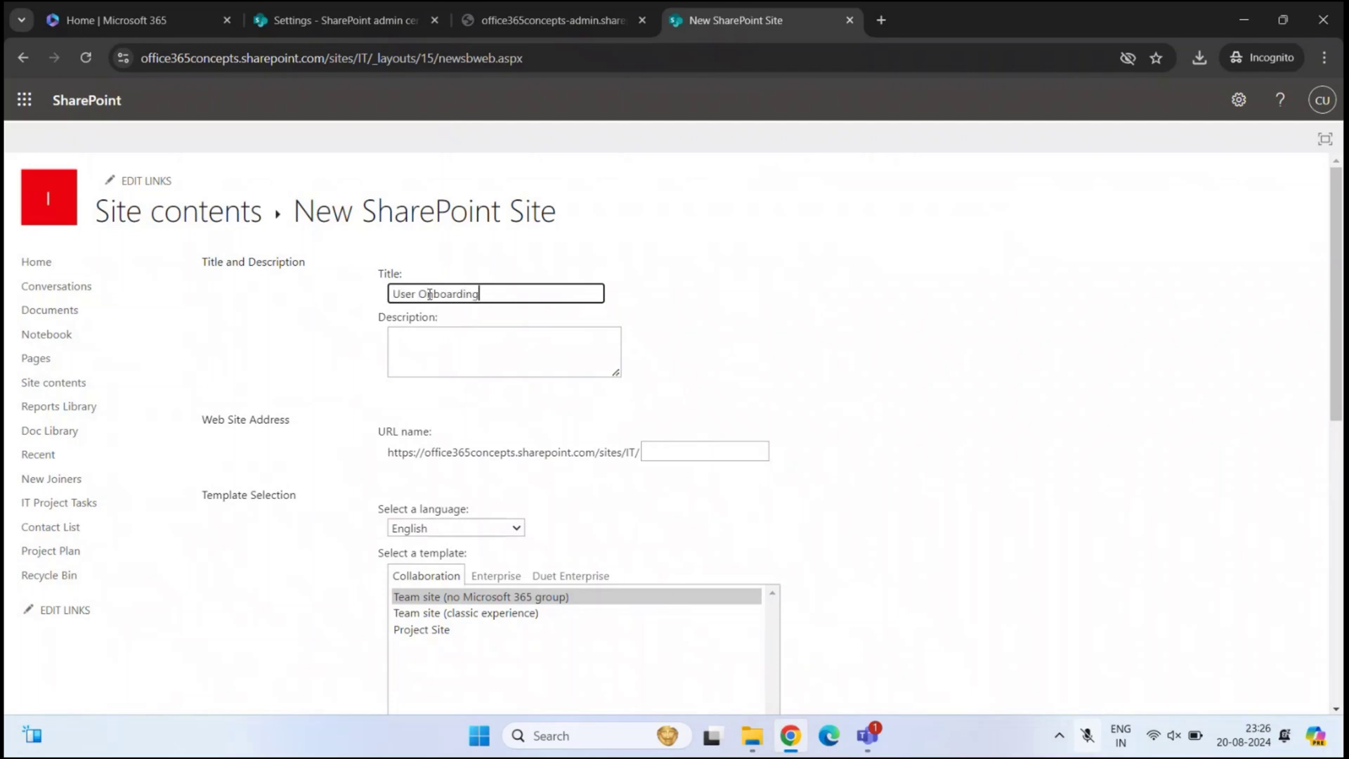
left_click(453, 336)
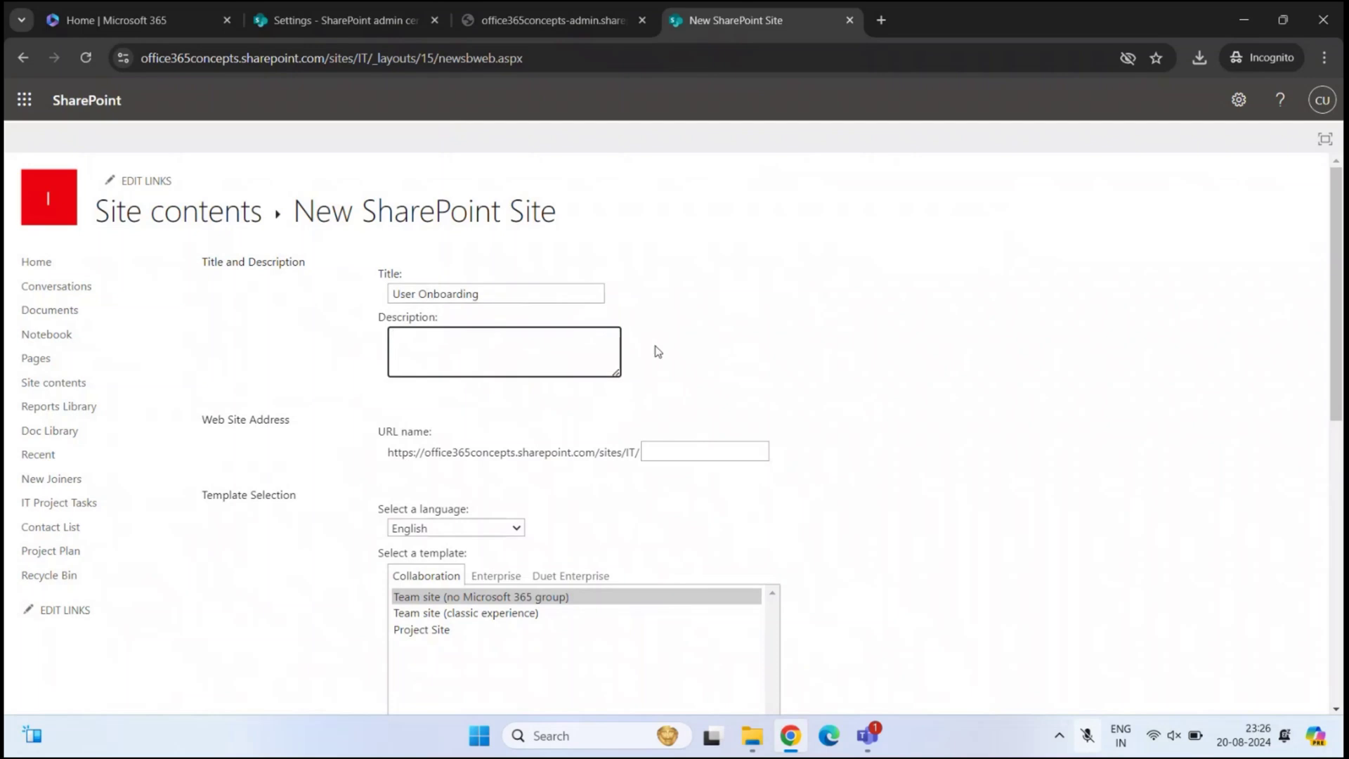
type("This stite is for user onboarding.")
left_click(763, 356)
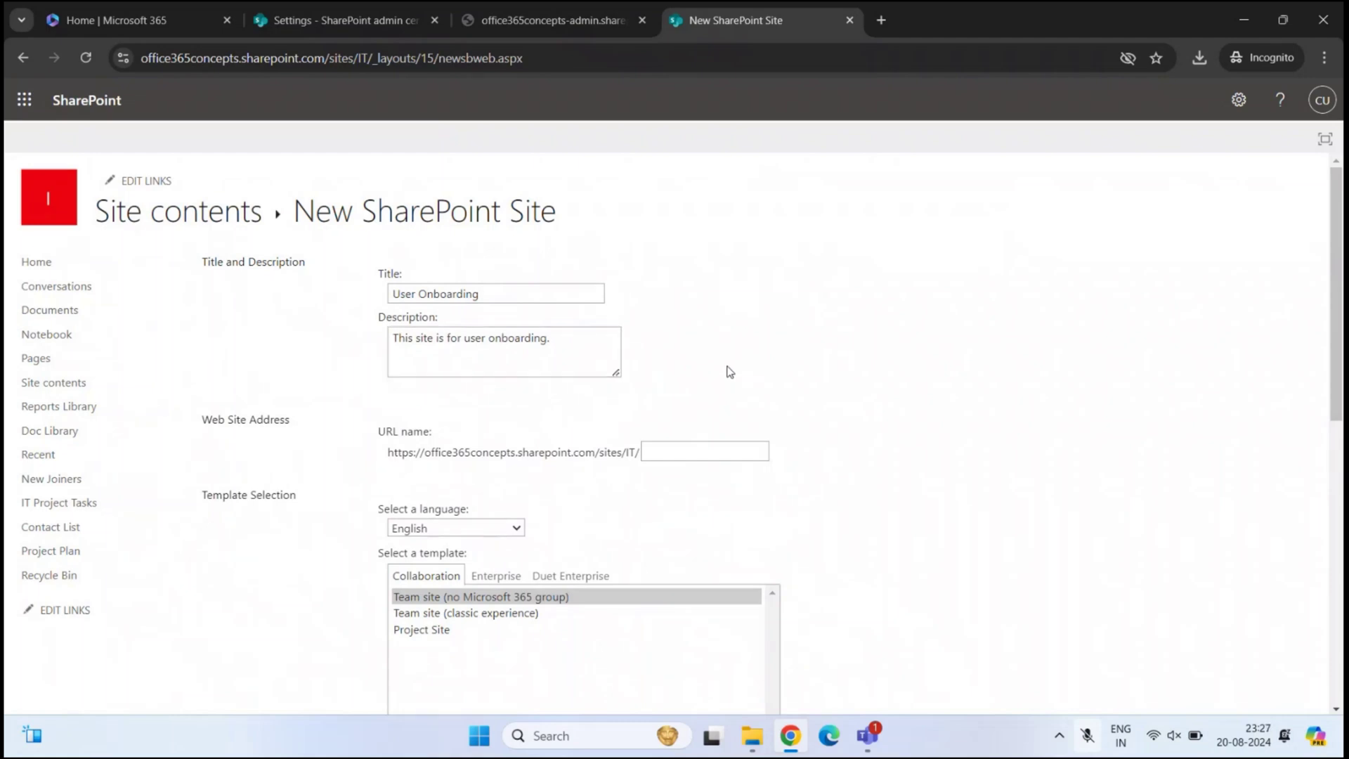
- Set the subsite's URL name to "onboarding" under the IT site's address
left_click_drag(466, 452, 630, 453)
left_click(631, 454)
left_click_drag(635, 452, 621, 452)
left_click(673, 451)
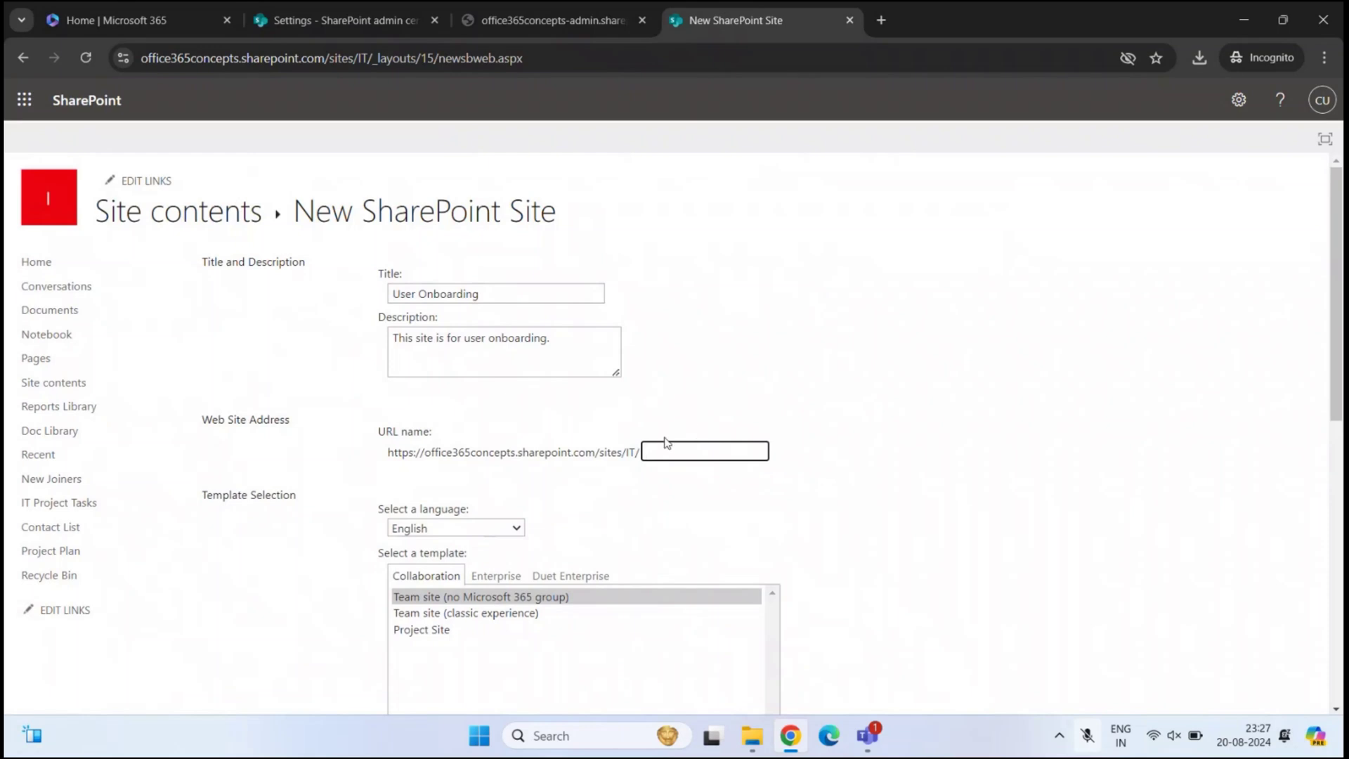
left_click_drag(641, 453, 616, 453)
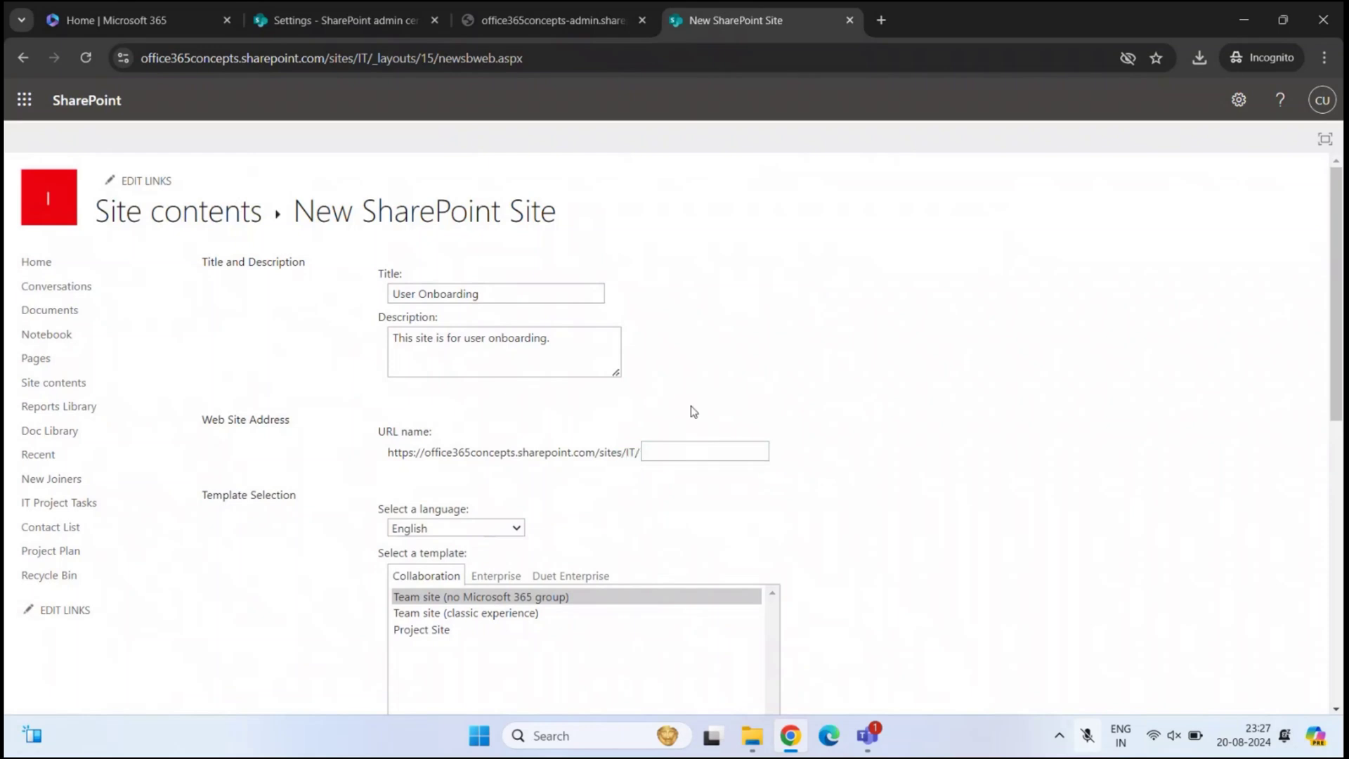
left_click(682, 444)
type("onboarding")
- Review the subsite's full web address and the language and template options
left_click_drag(388, 453, 725, 453)
double_click(727, 453)
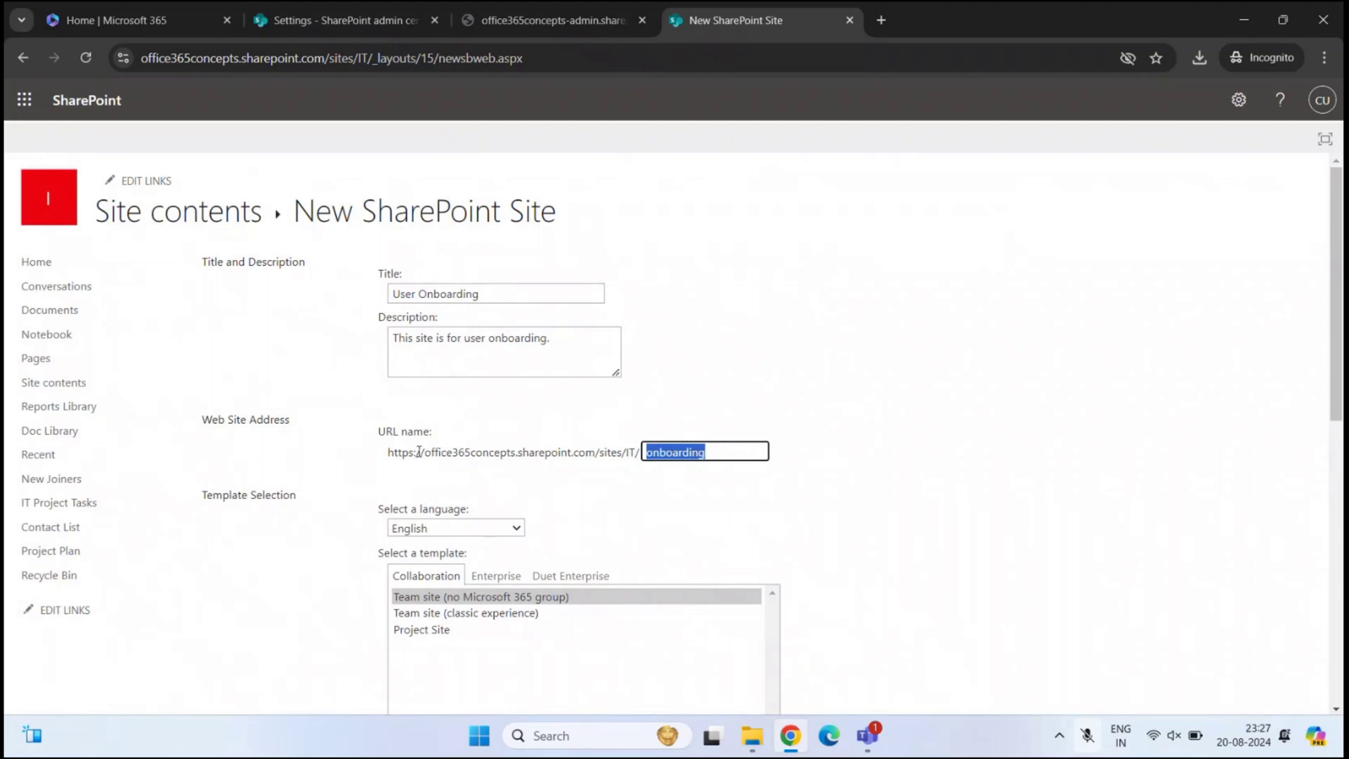
left_click(572, 447)
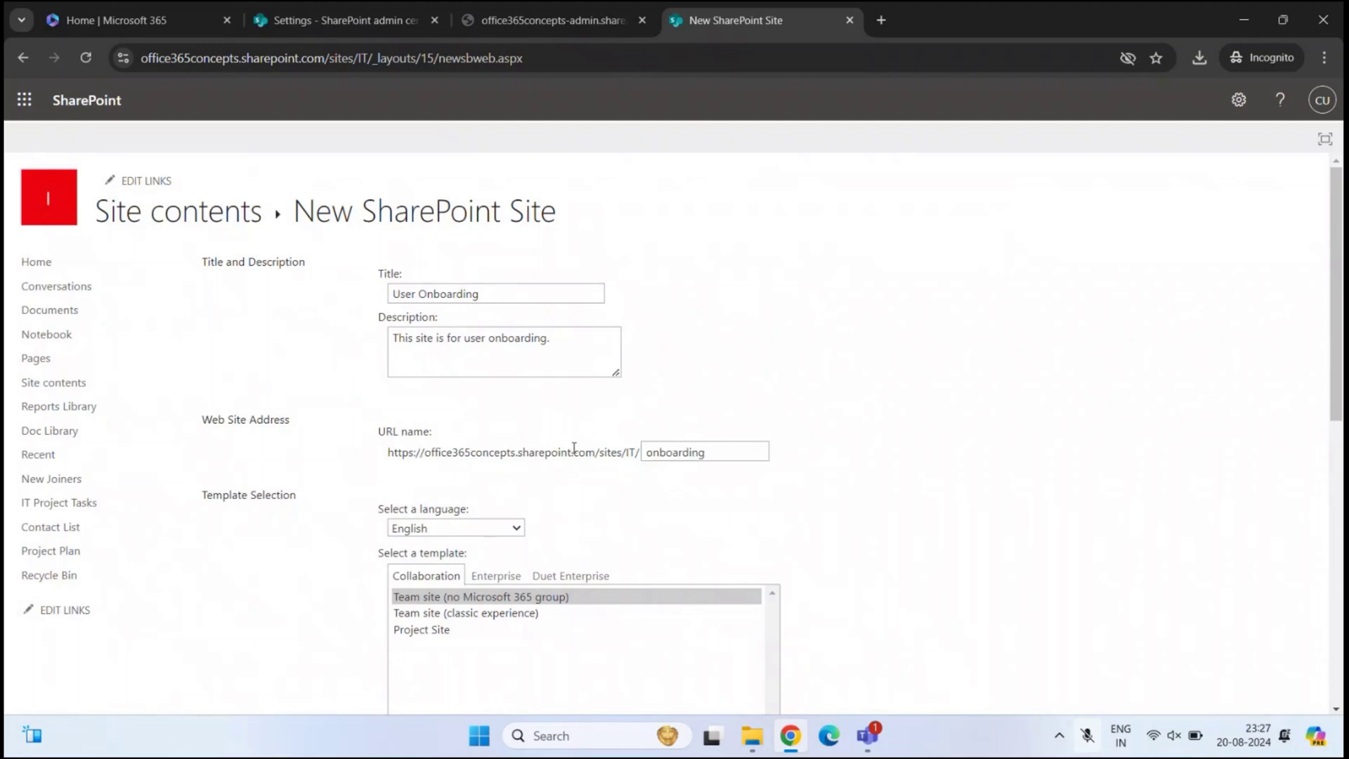
left_click_drag(637, 452, 620, 452)
double_click(706, 452)
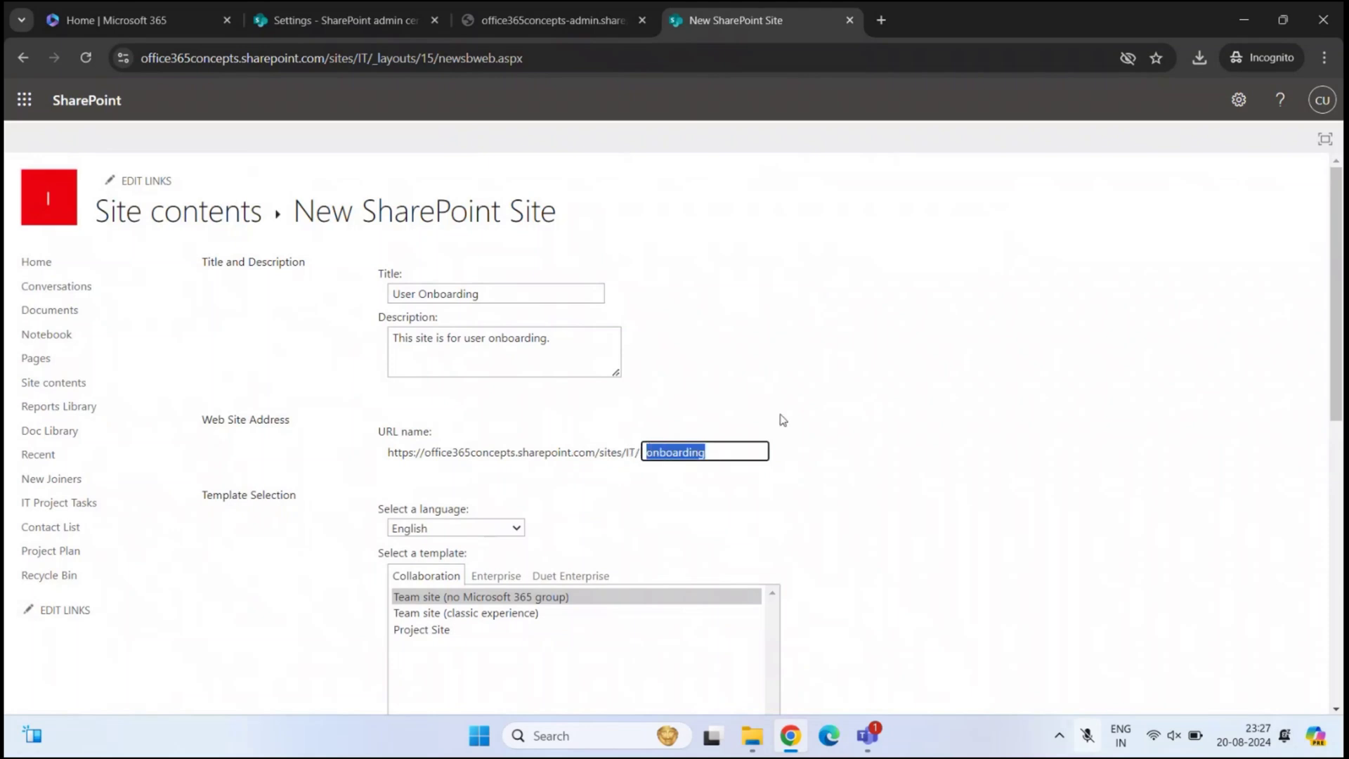
left_click(785, 454)
left_click_drag(388, 452, 738, 454)
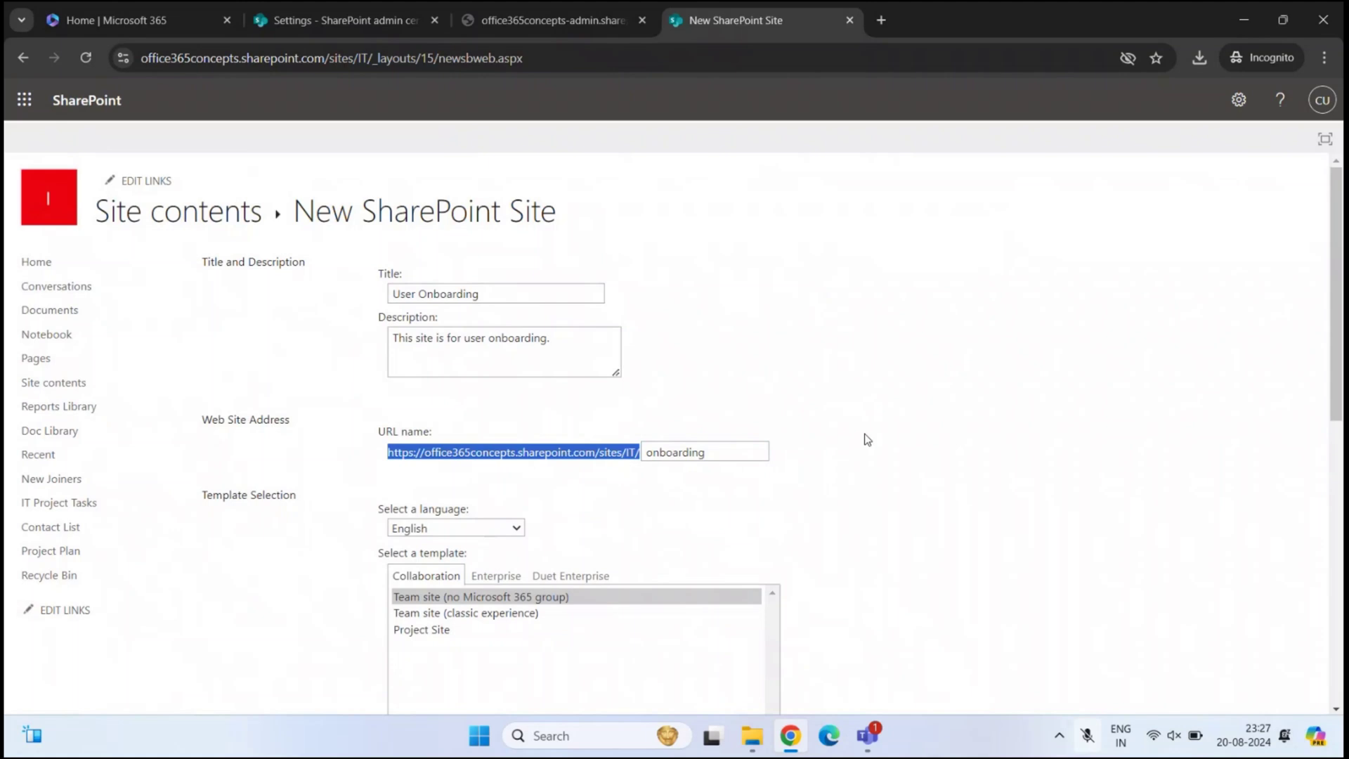
scroll(876, 450, "down", 2)
left_click(715, 363)
left_click_drag(380, 335, 542, 340)
left_click(652, 344)
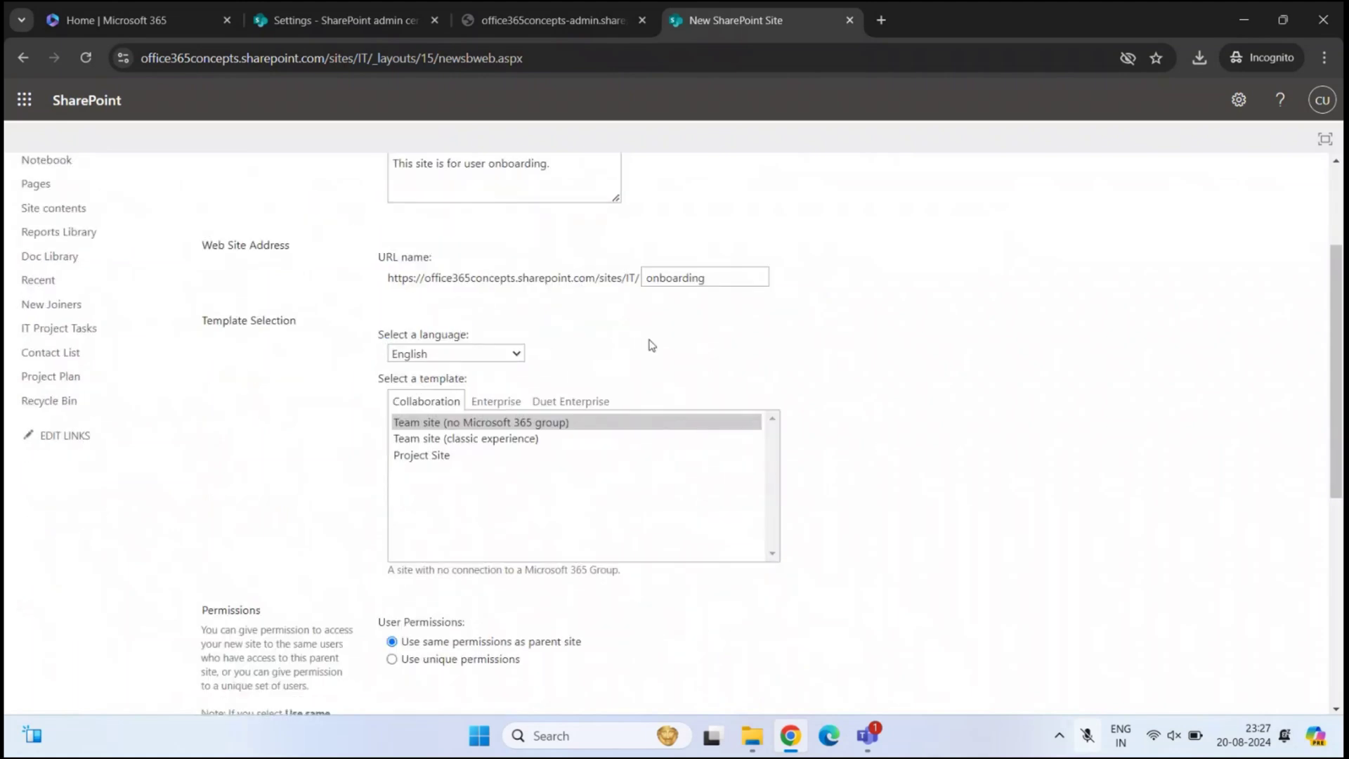
scroll(724, 355, "down", 1)
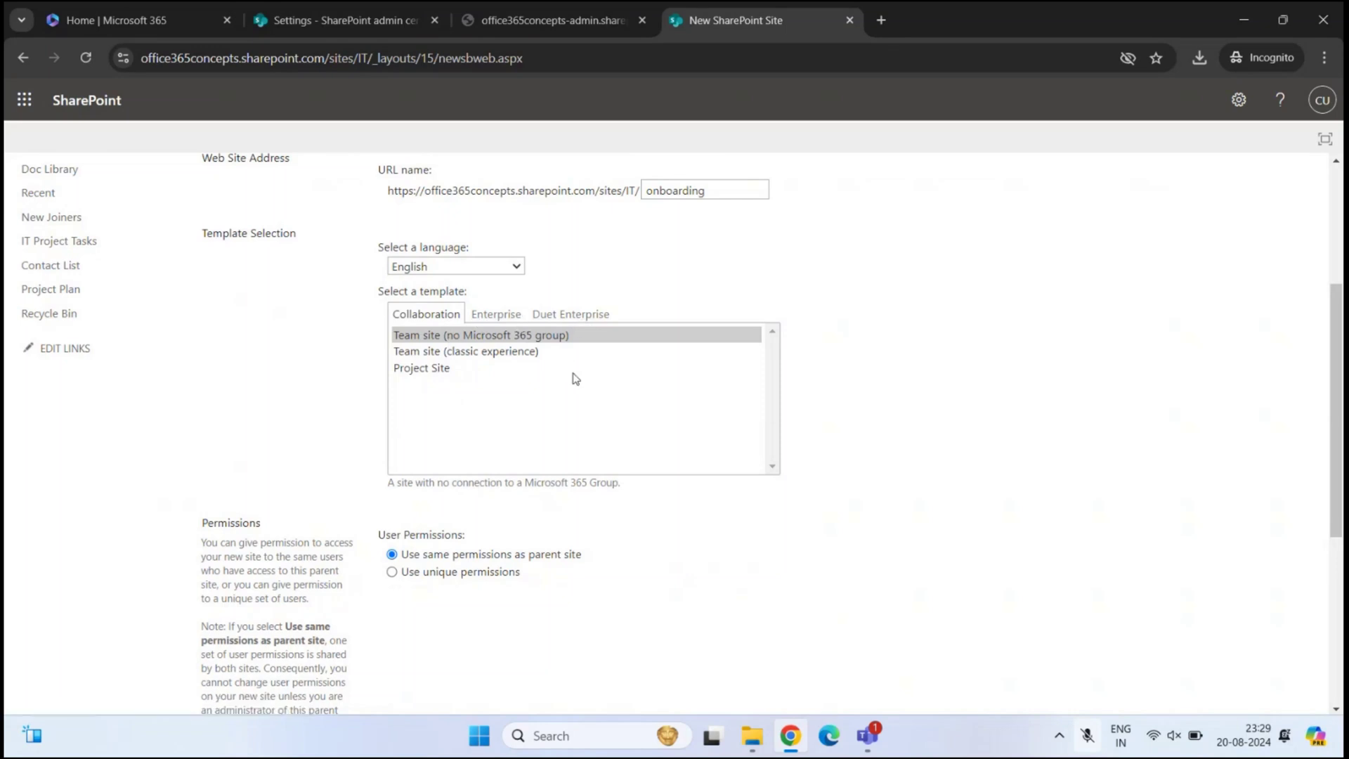
scroll(504, 361, "down", 4)
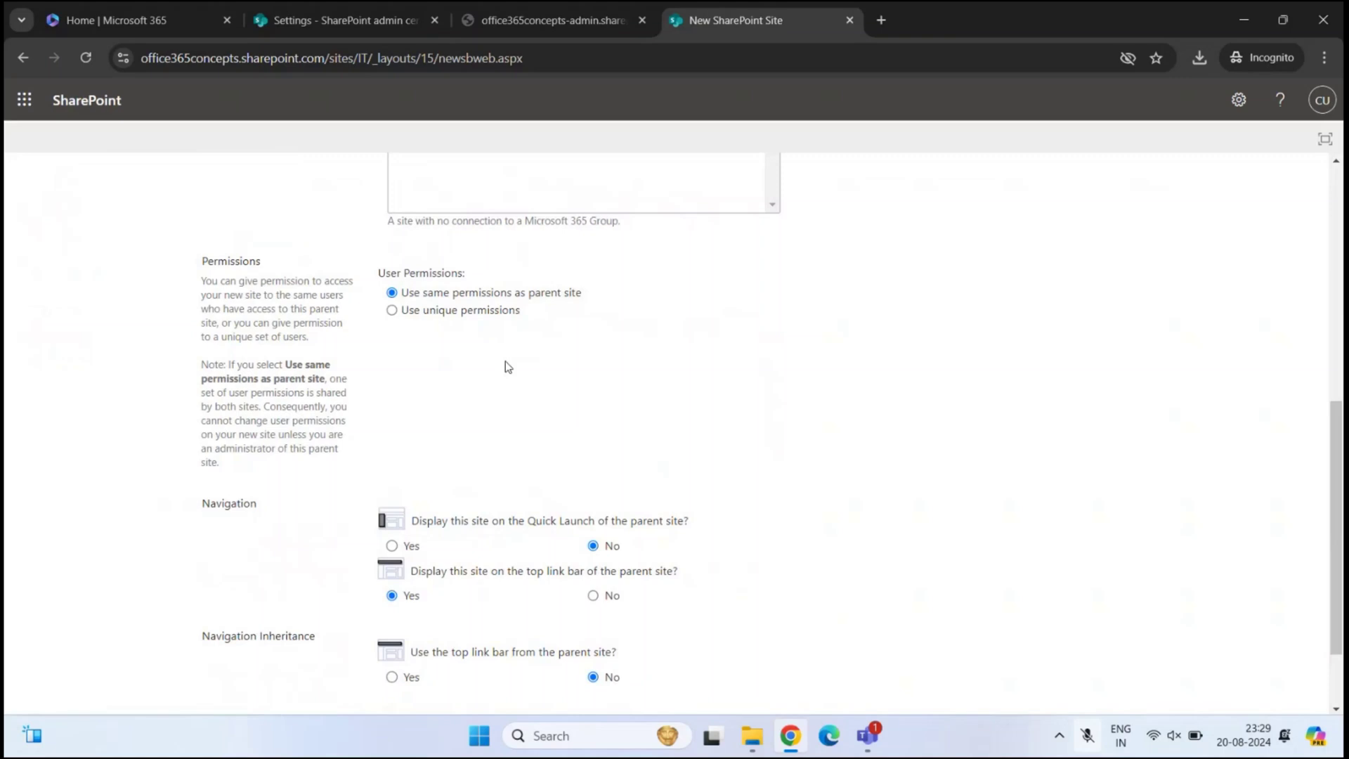
- Set the subsite's user permissions to "Use unique permissions" instead of sharing the parent site's
left_click_drag(376, 272, 521, 274)
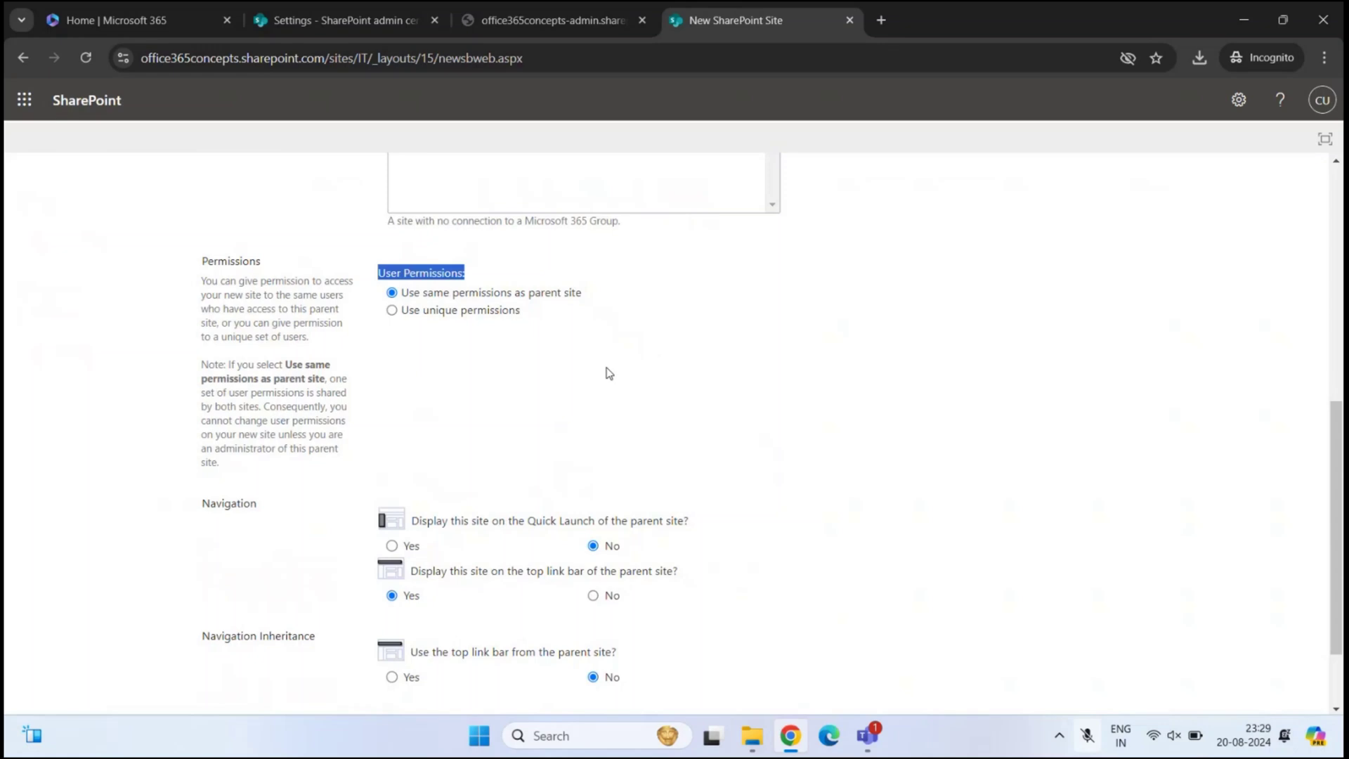
left_click_drag(586, 290, 409, 292)
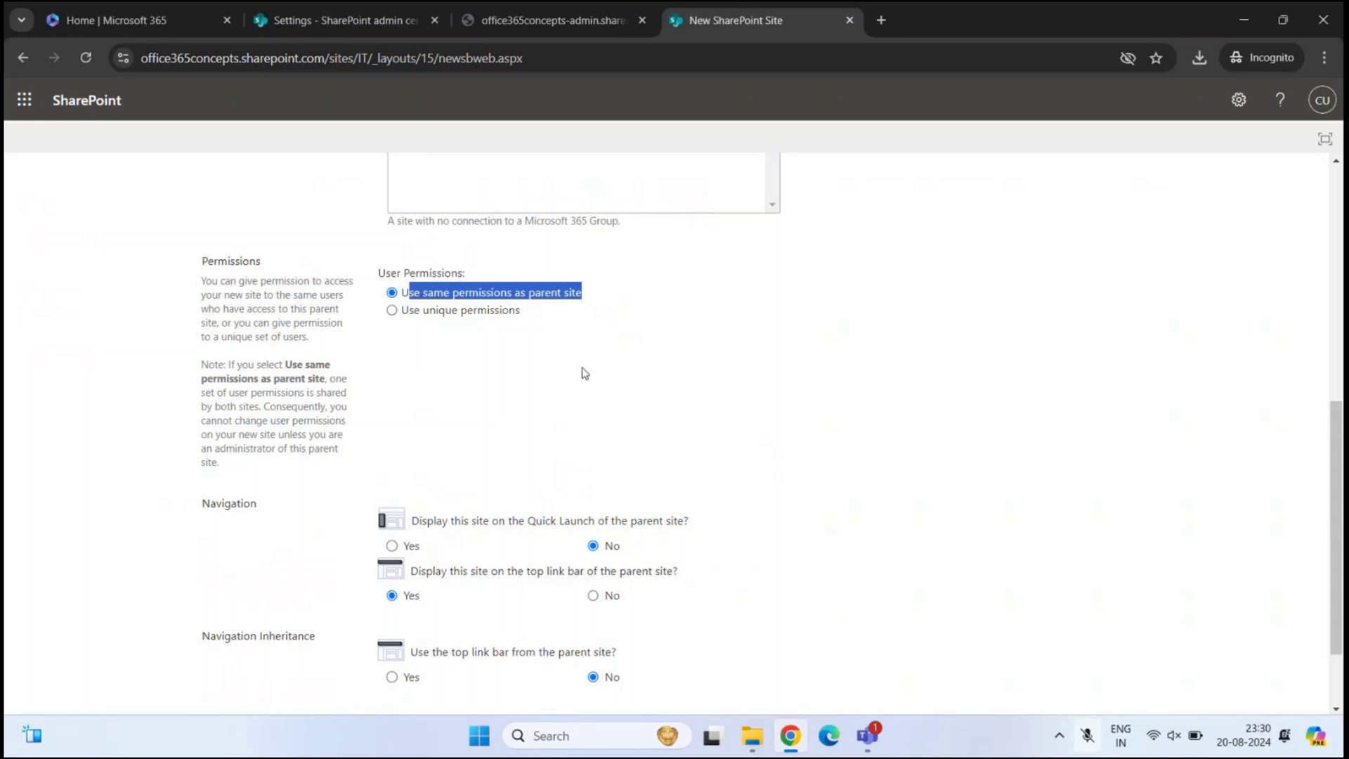
left_click(397, 313)
left_click(619, 359)
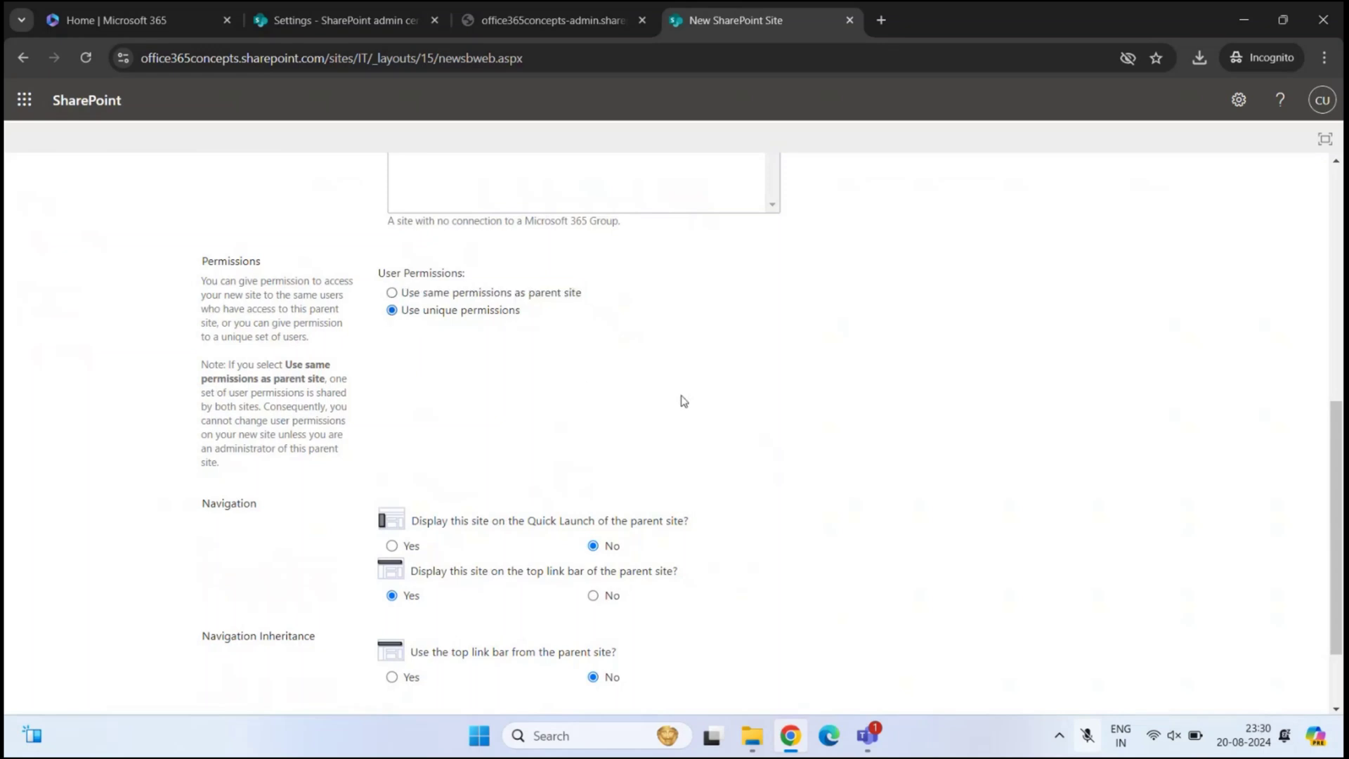
- Display the subsite on the parent site's Quick Launch but not on its top link bar, and create the subsite
scroll(683, 396, "down", 2)
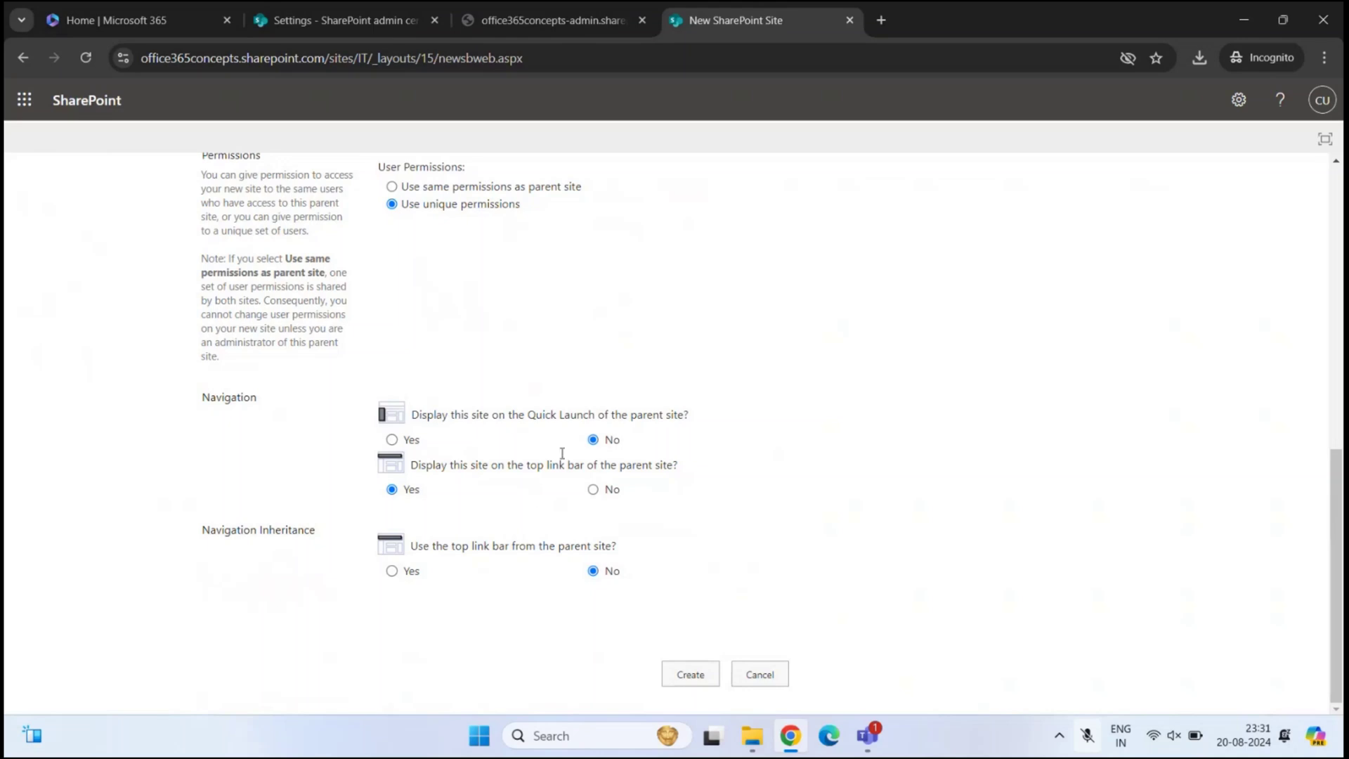
left_click(593, 490)
left_click(391, 440)
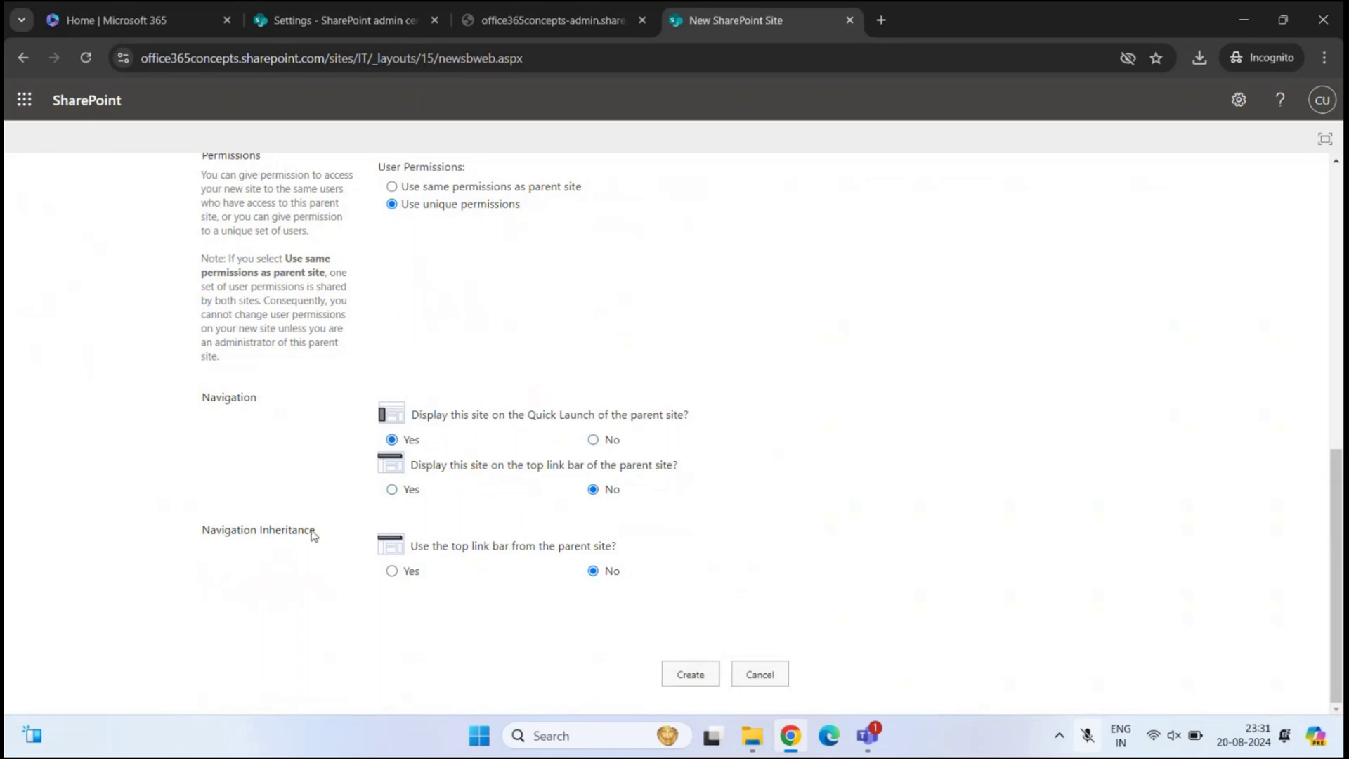
left_click_drag(216, 529, 326, 531)
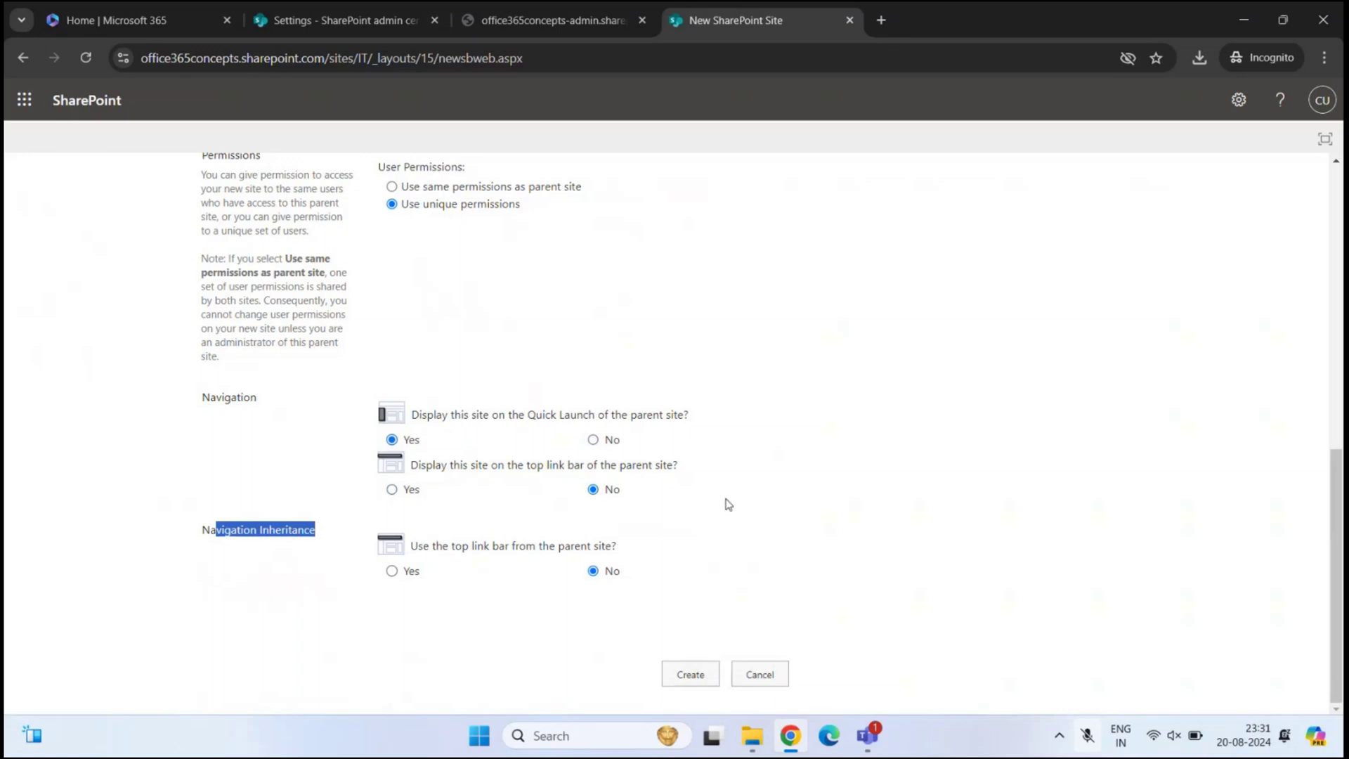
left_click(775, 508)
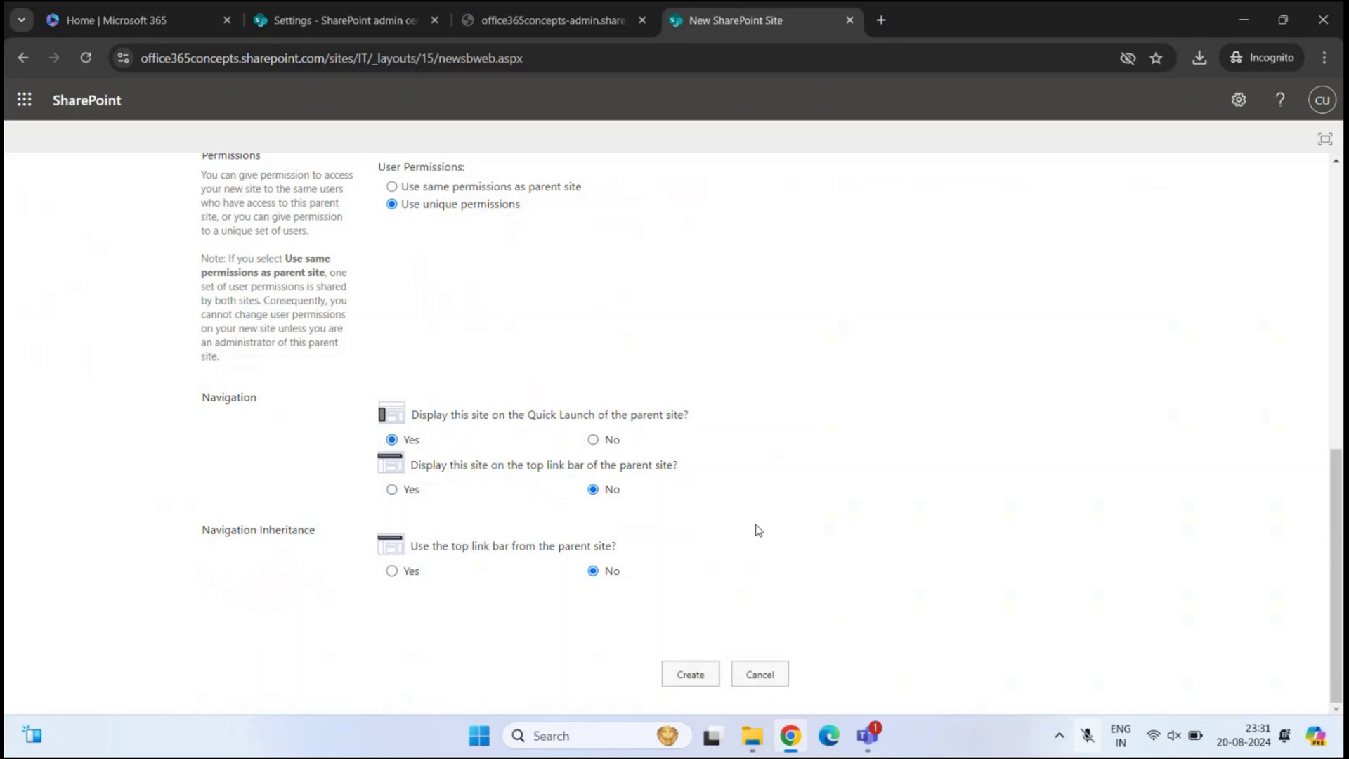
left_click(692, 679)
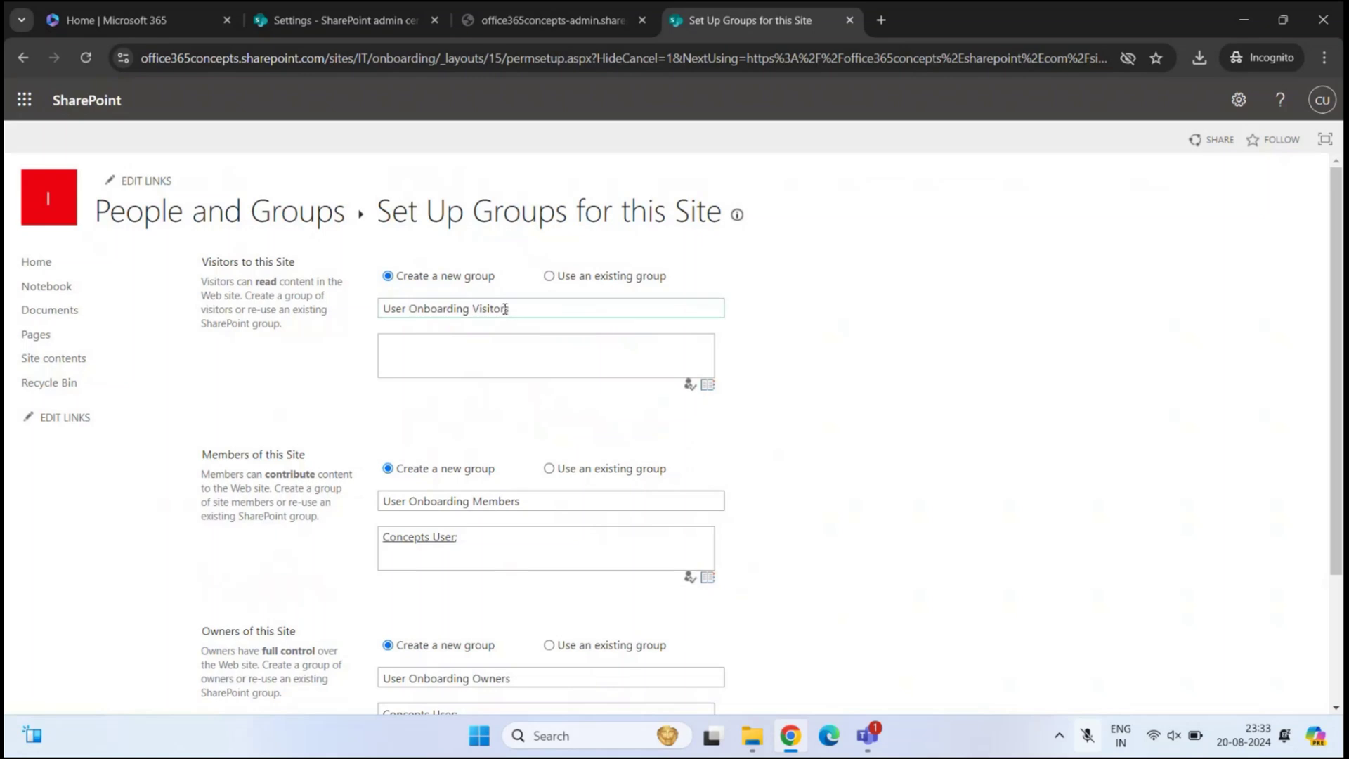
- Add Team1 to the new User Onboarding Visitors group of the subsite and validate the entry
scroll(424, 383, "down", 2)
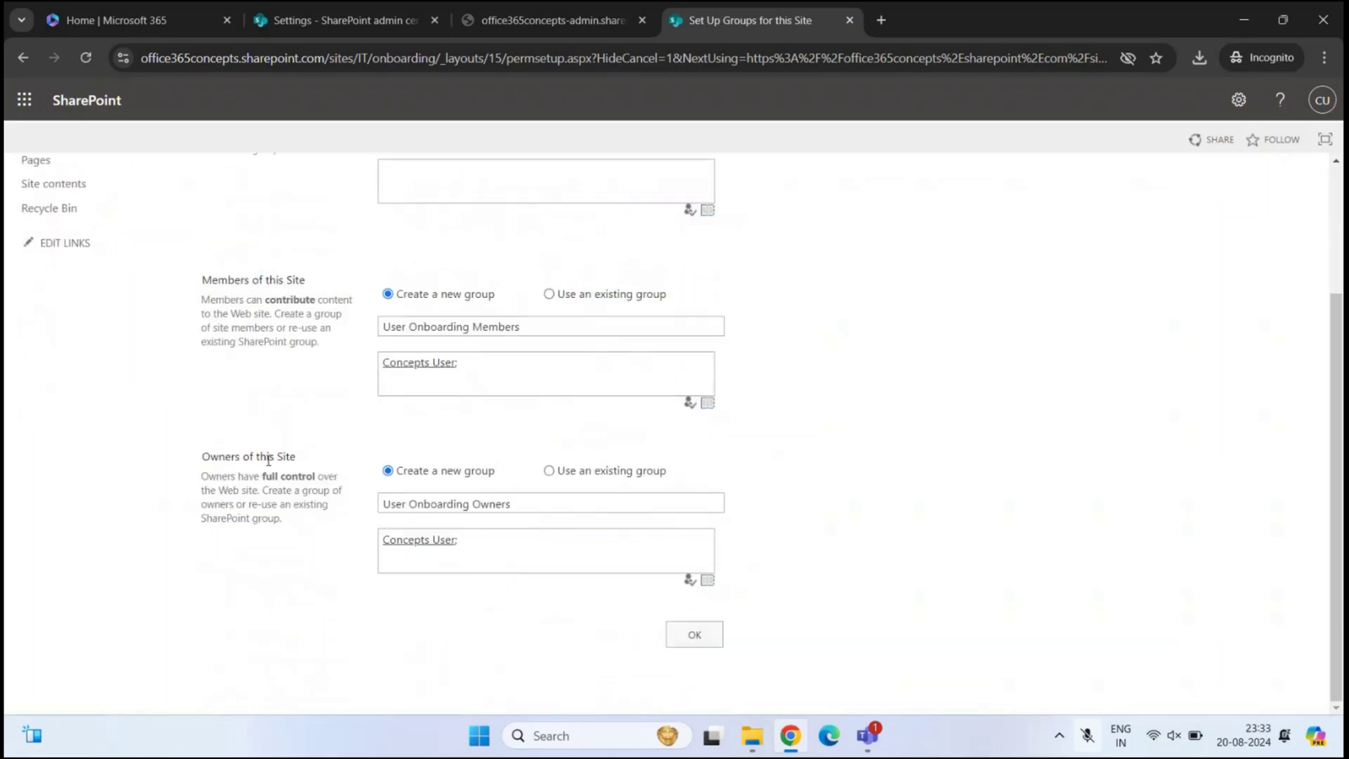
left_click_drag(298, 458, 184, 460)
left_click(867, 394)
scroll(748, 412, "up", 3)
scroll(802, 395, "down", 3)
scroll(801, 395, "up", 3)
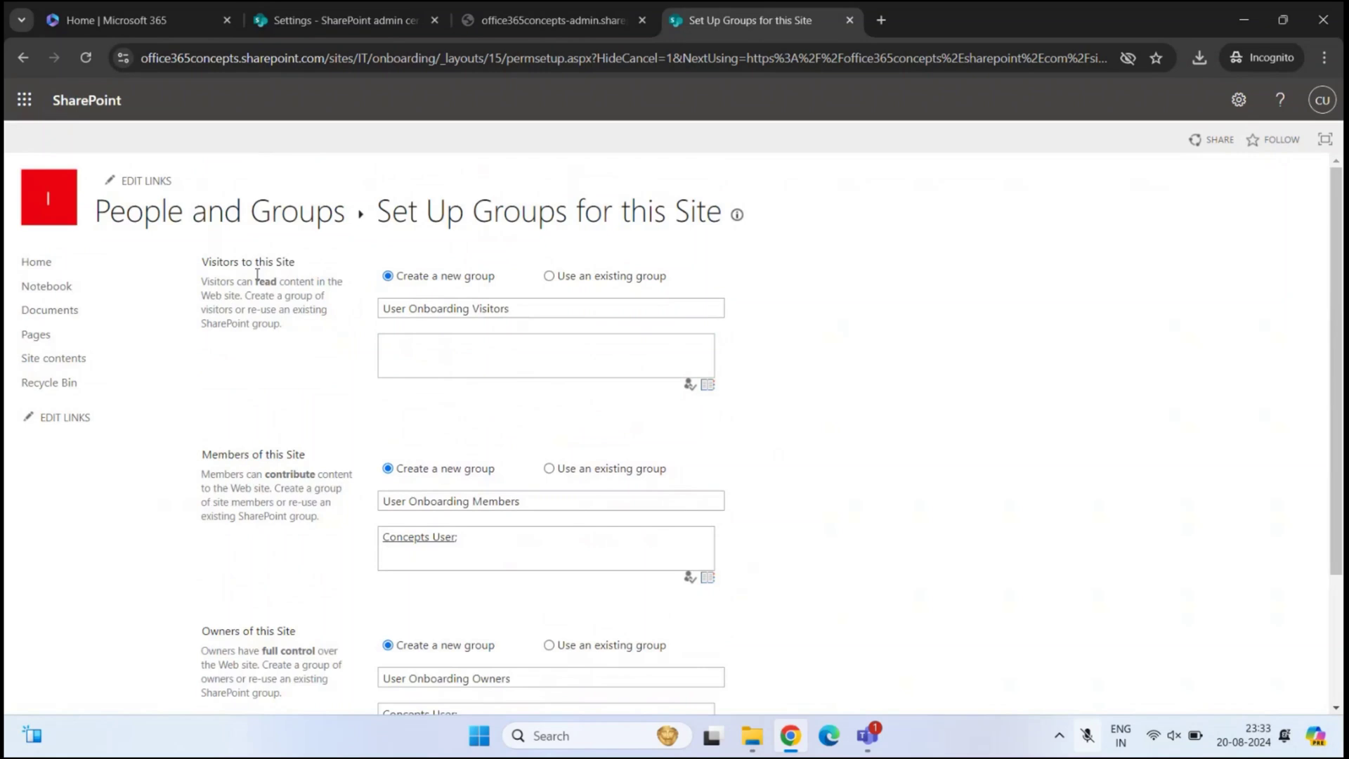
left_click_drag(201, 262, 306, 266)
left_click(411, 354)
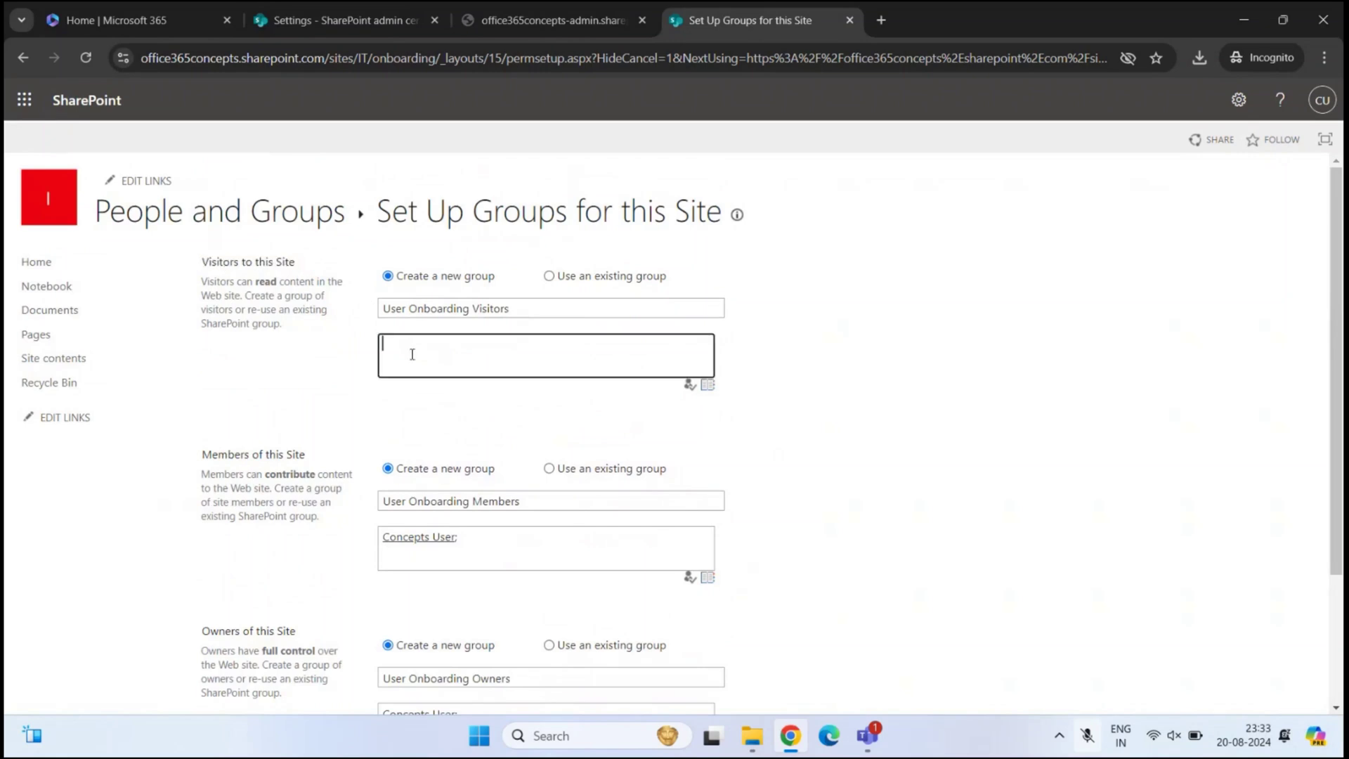
type("team1")
left_click(688, 387)
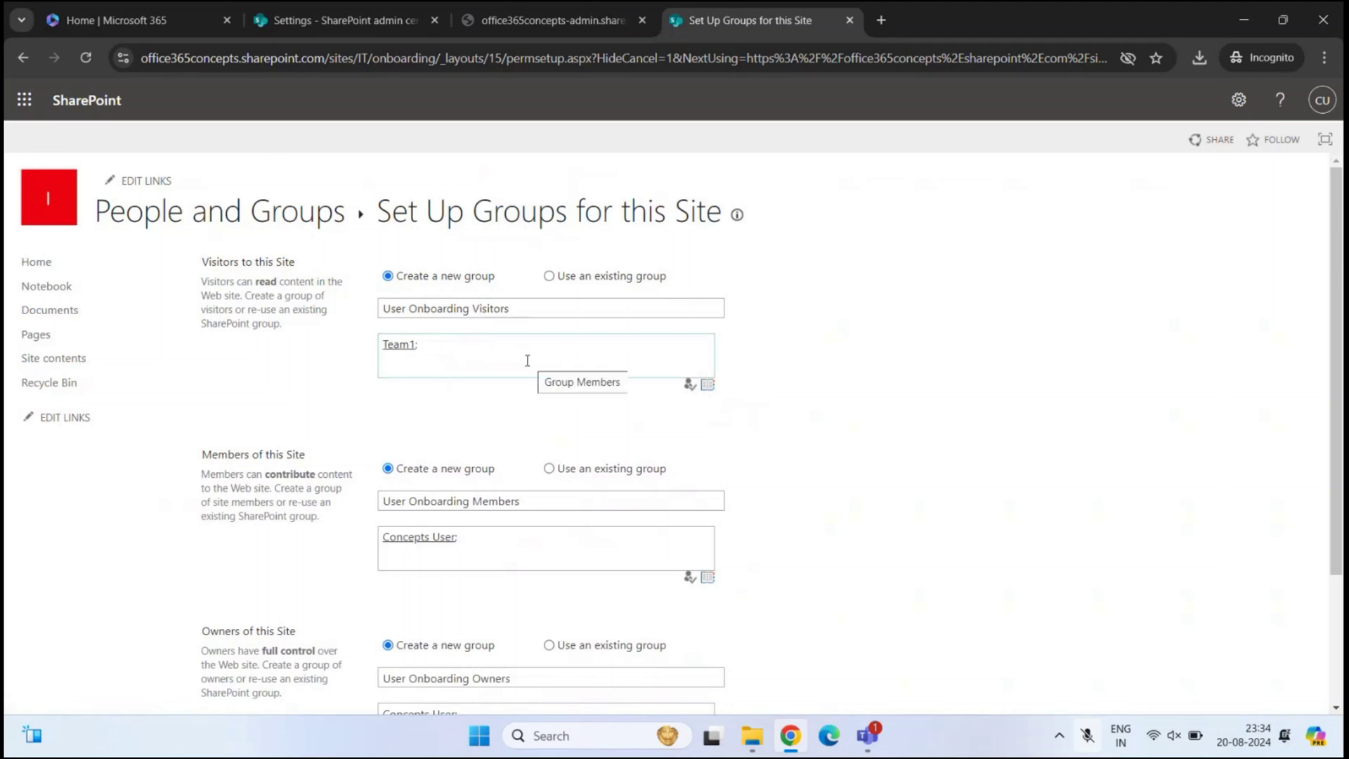
- Add and validate a second user in the User Onboarding Members group, and confirm the subsite's group setup
scroll(526, 361, "down", 1)
left_click(495, 453)
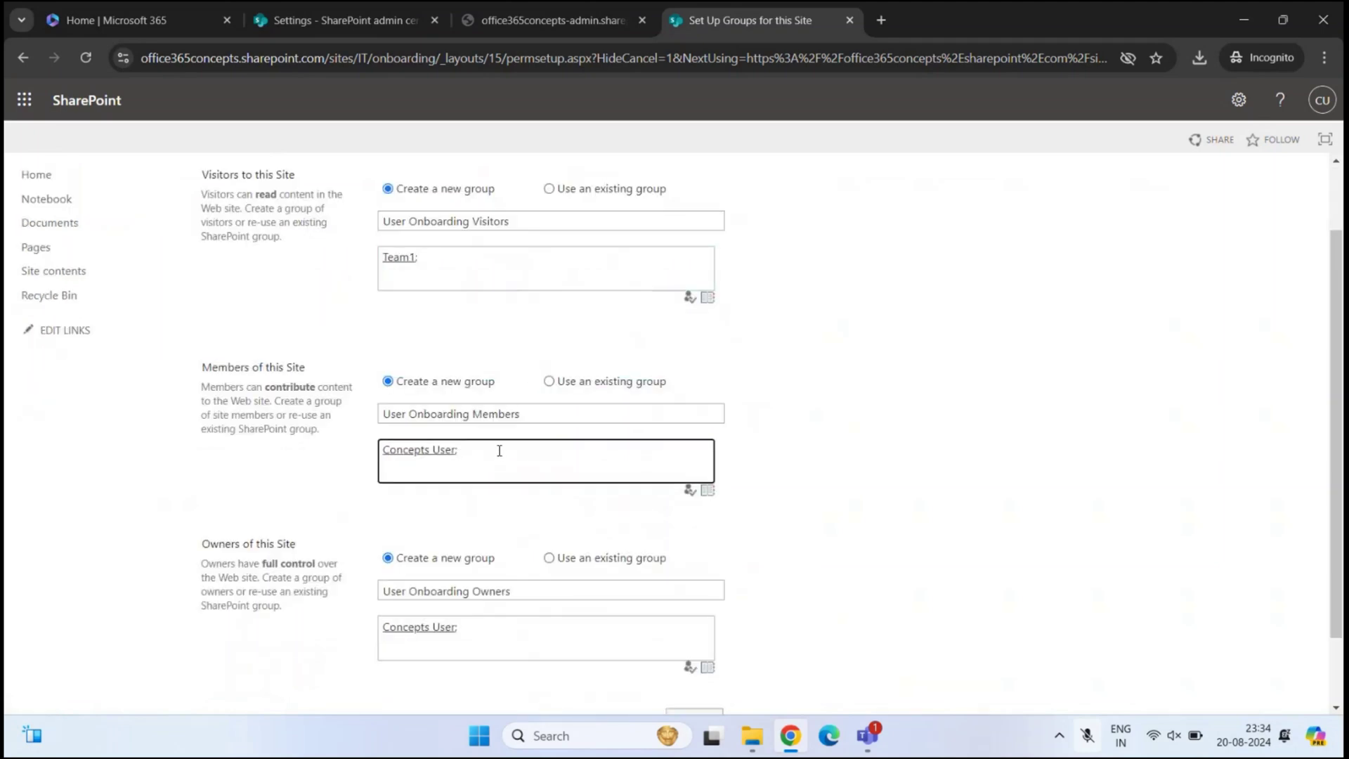
type("bob ross")
left_click(690, 490)
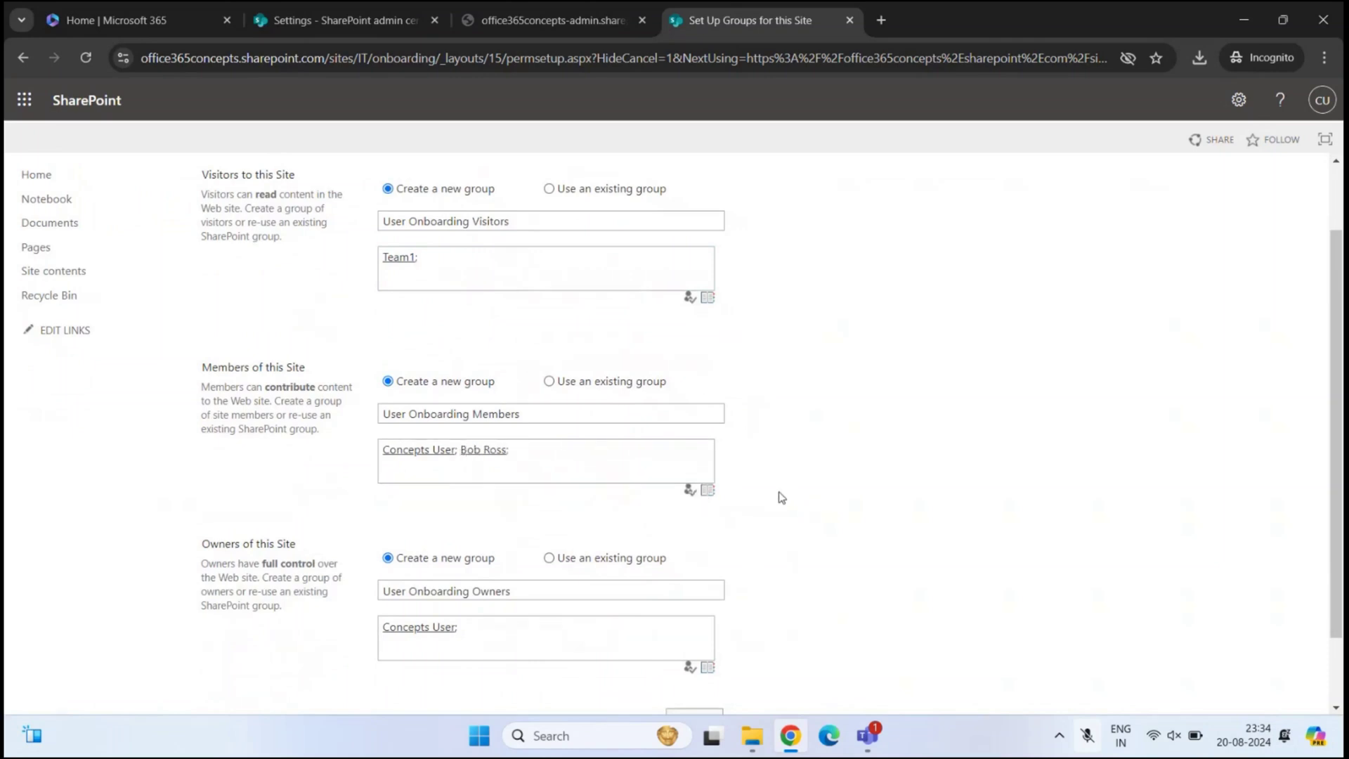
scroll(804, 566, "down", 1)
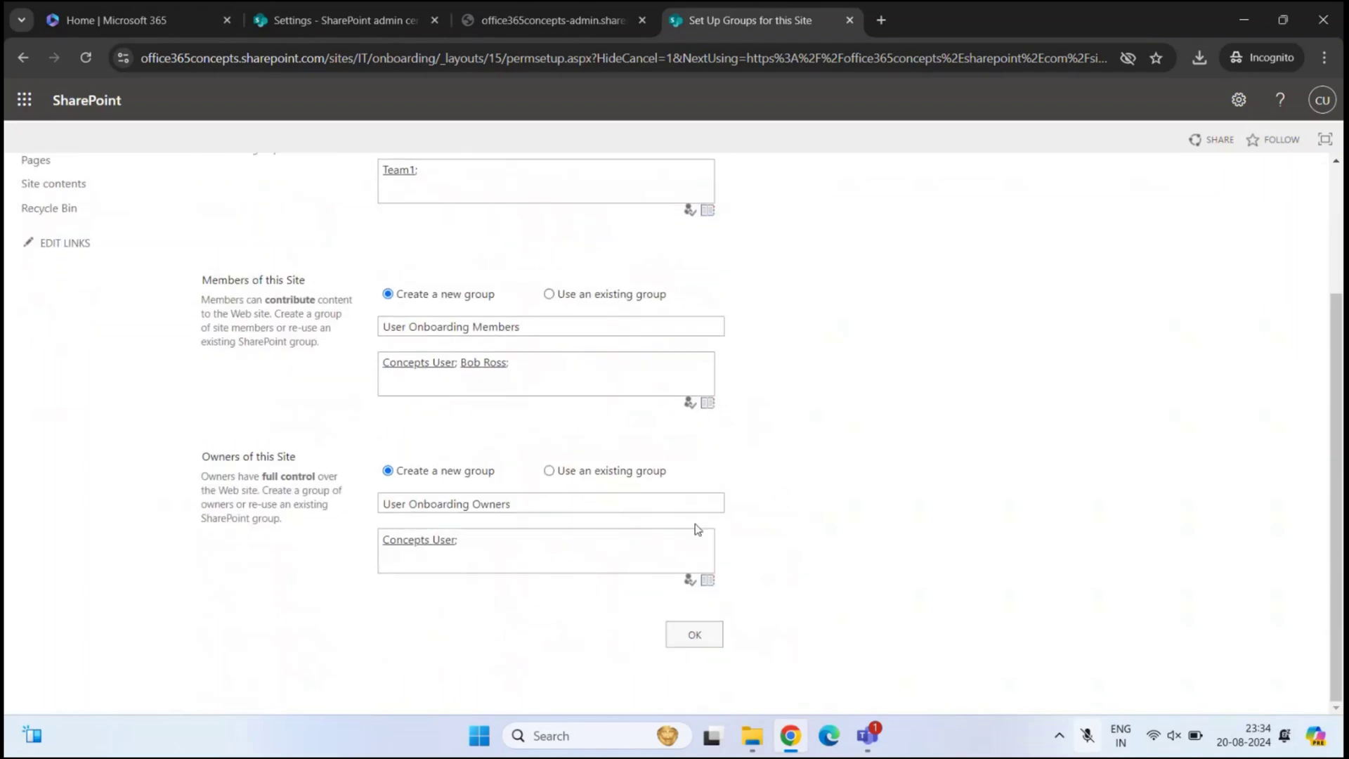
scroll(782, 392, "up", 2)
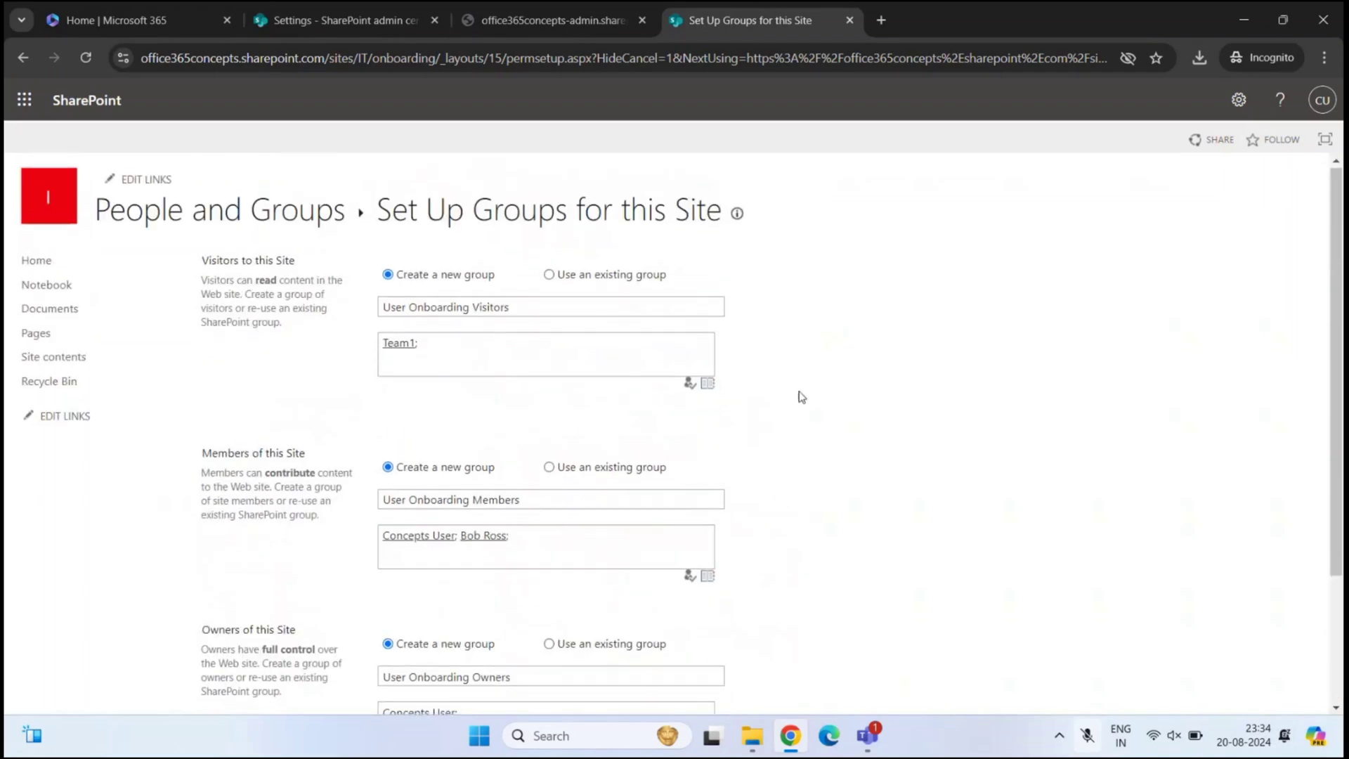
scroll(782, 392, "down", 2)
left_click(694, 635)
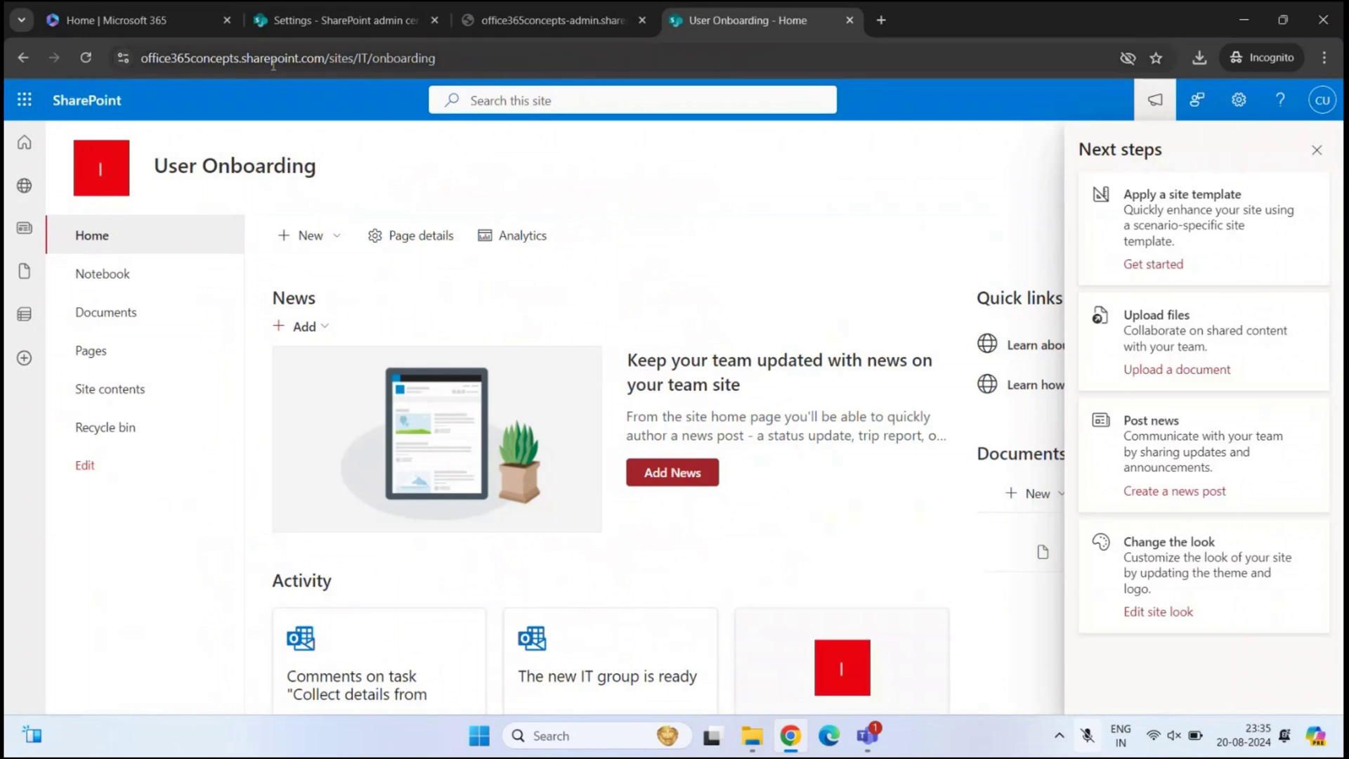
- Examine the tenant, domain, parent site and subsite parts of the User Onboarding subsite's web address, along with its title
left_click(411, 64)
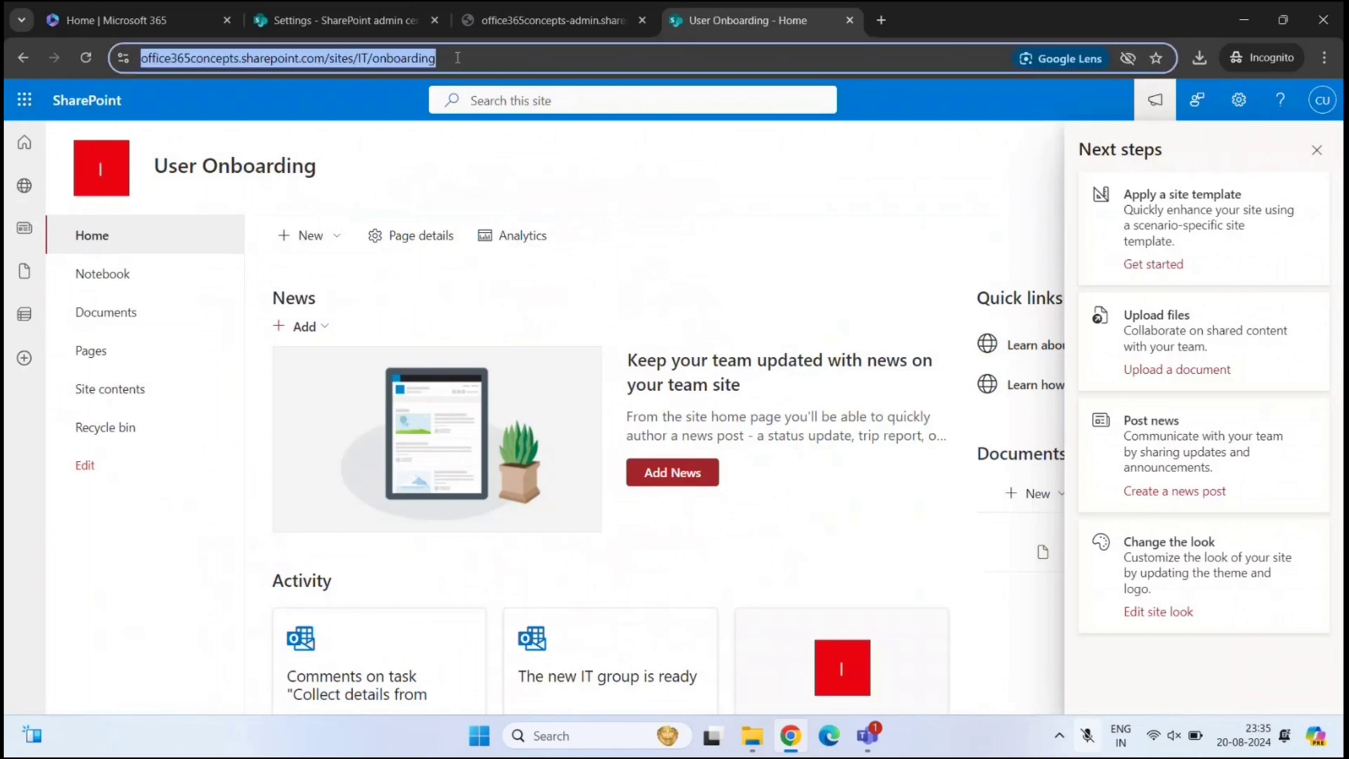
left_click(227, 60)
left_click_drag(281, 58, 183, 63)
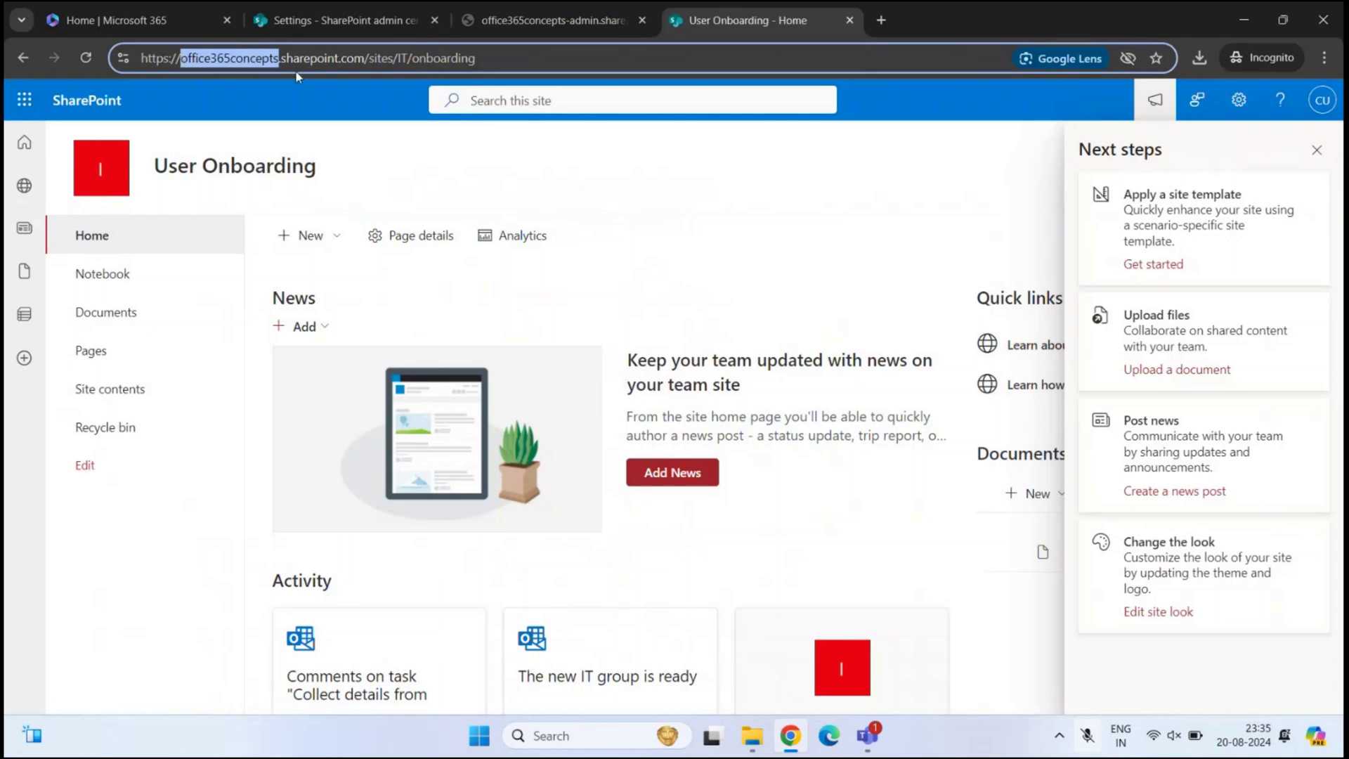
left_click_drag(370, 58, 274, 59)
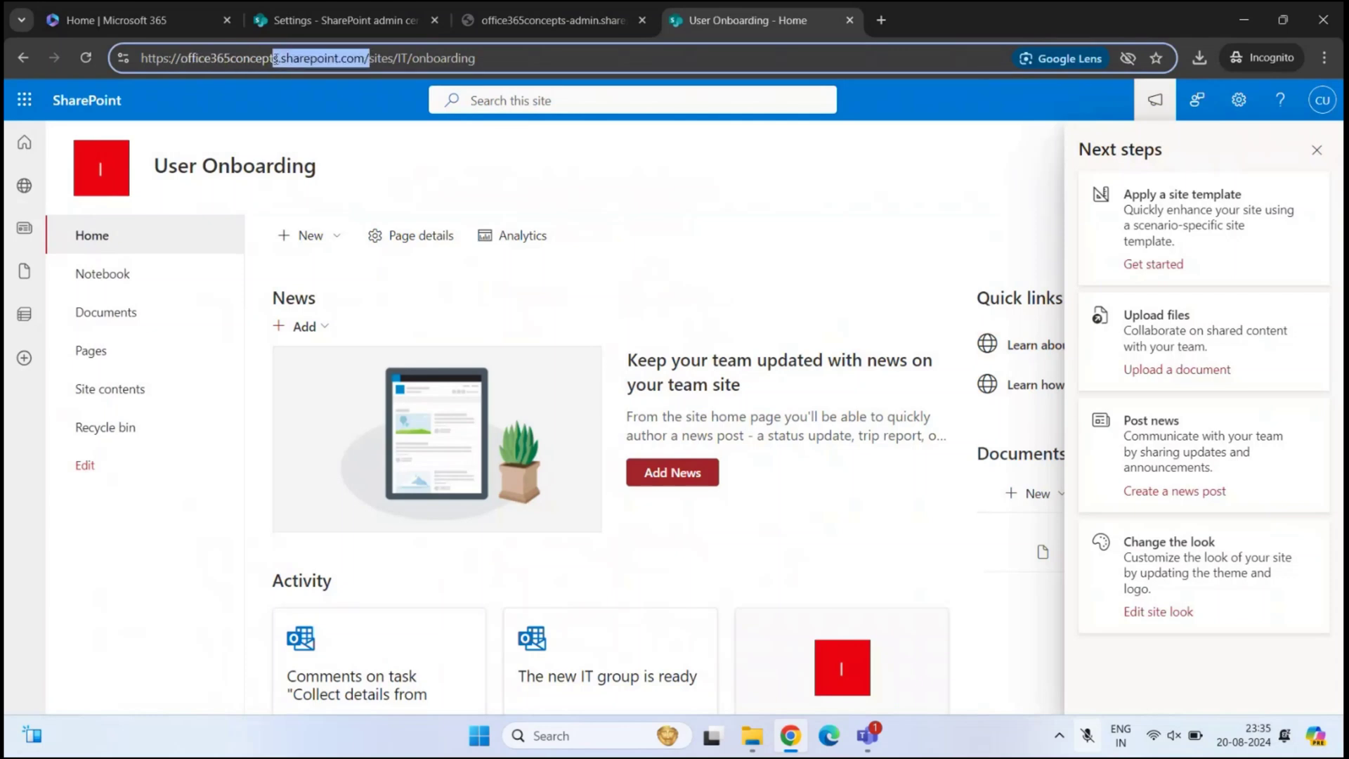
mouse_move(394, 56)
left_mouse_down()
mouse_move(345, 59)
mouse_move(394, 59)
left_mouse_up()
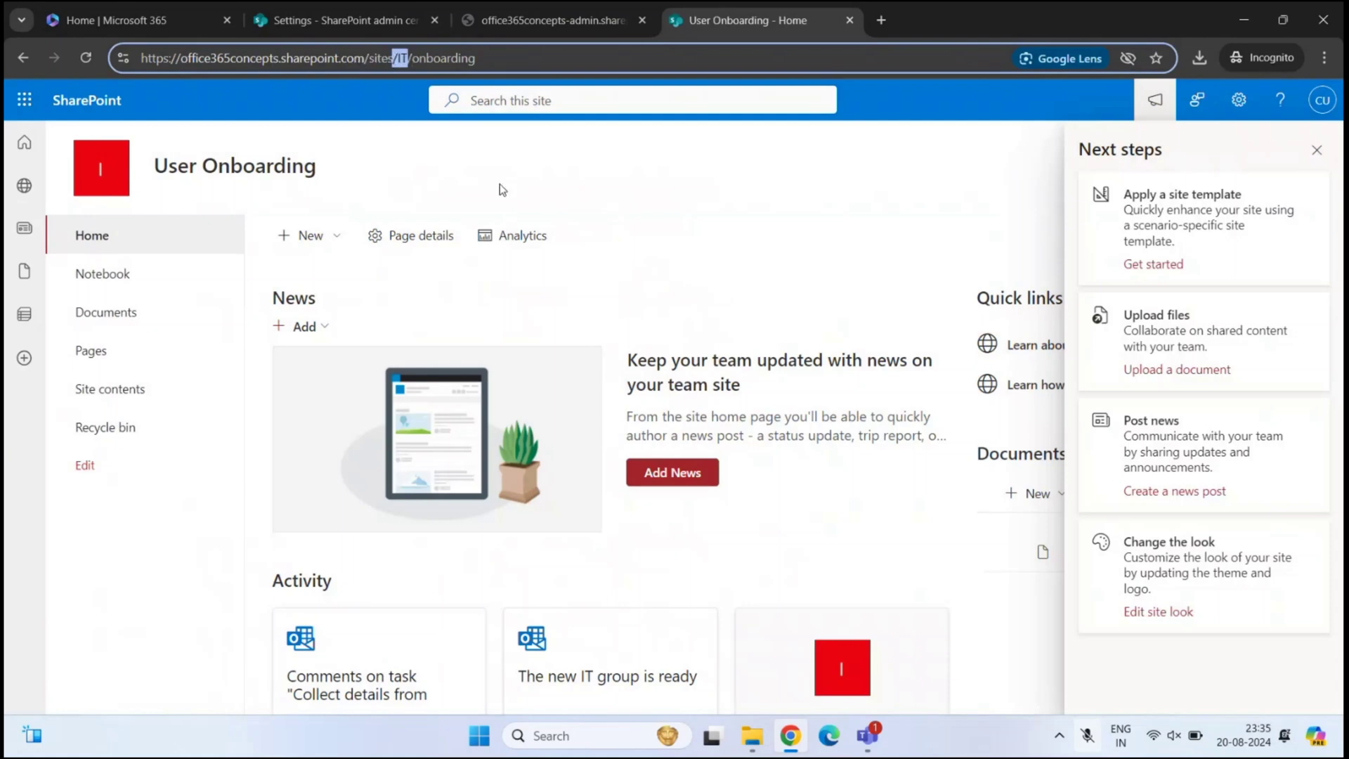
left_click(482, 59)
left_click_drag(505, 58, 410, 59)
left_click_drag(318, 168, 155, 180)
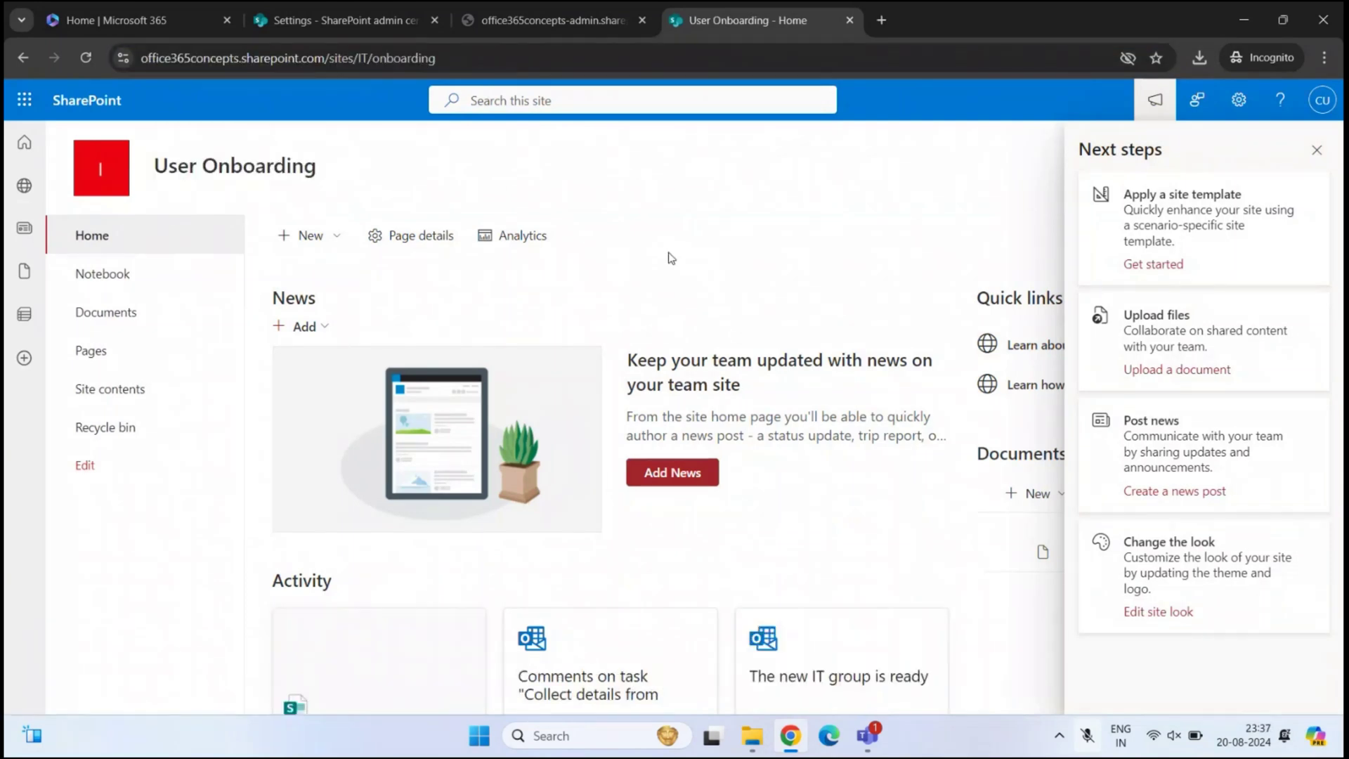
- Dismiss the Next steps suggestions and open the parent IT site in a new browser tab from the subsite's copied address without "onboarding"
left_click(1316, 150)
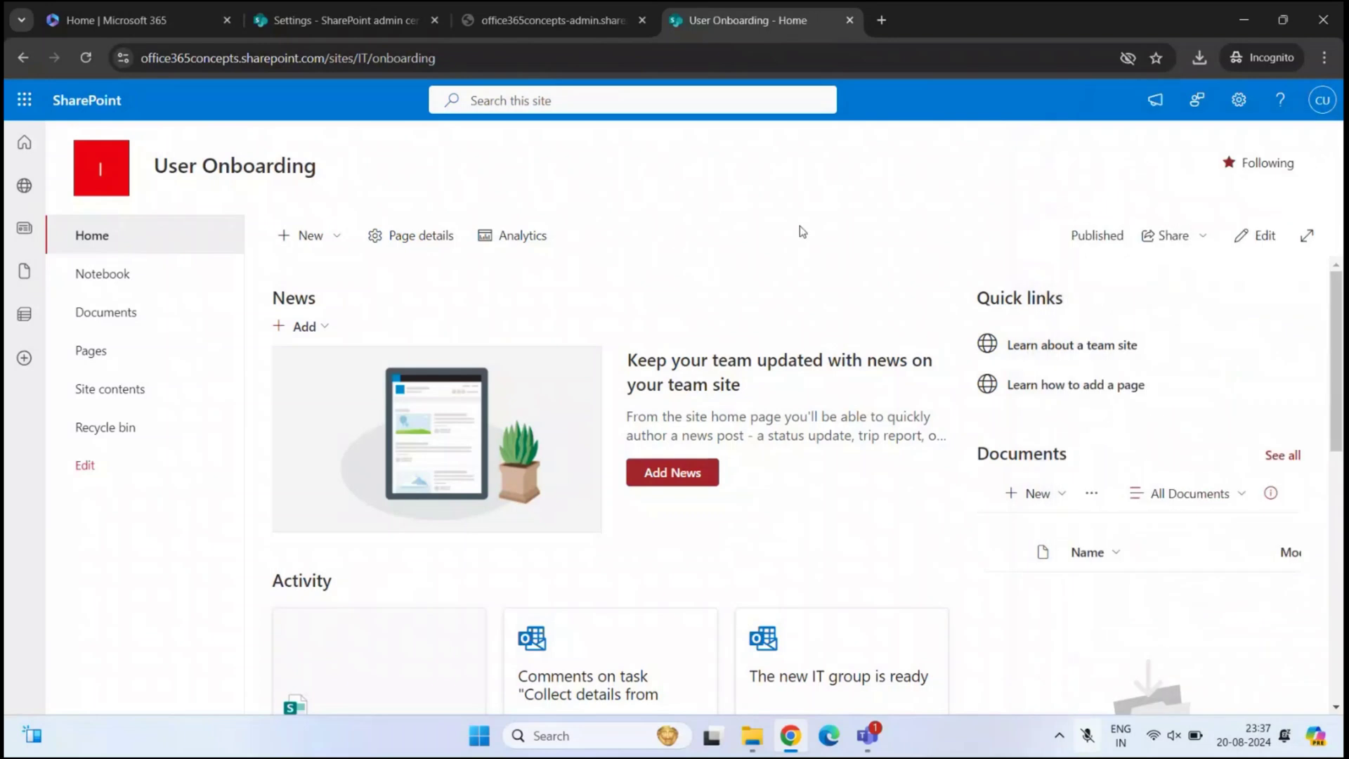
left_click(320, 59)
key("ctrl+c")
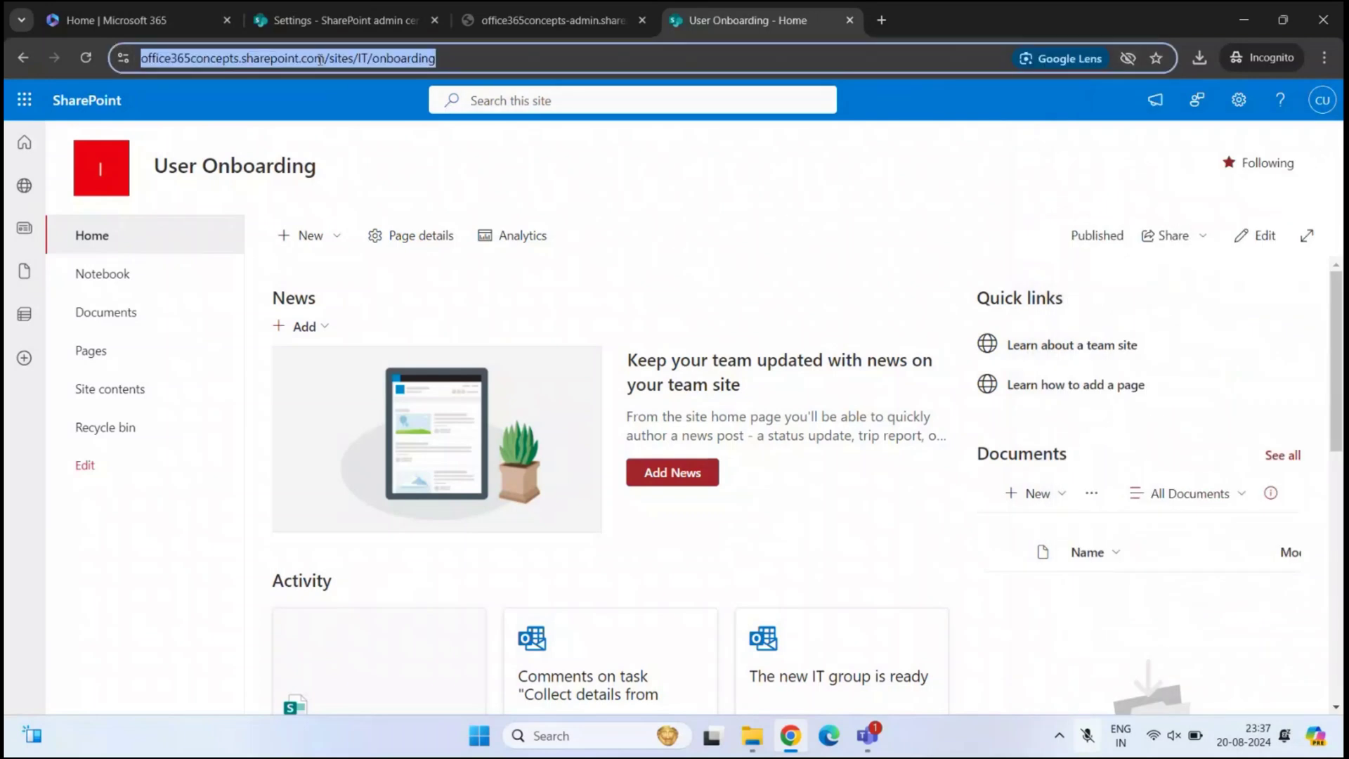
left_click(869, 176)
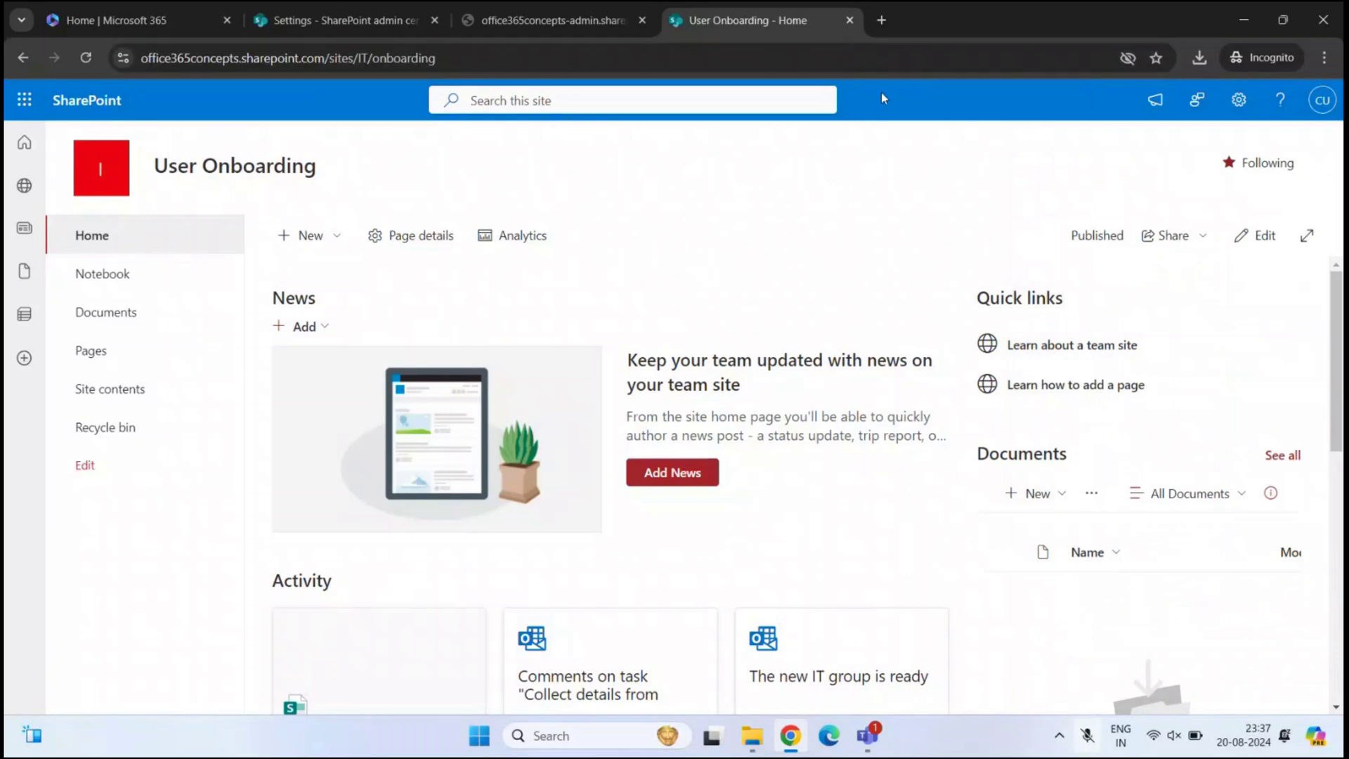
left_click(886, 22)
key("ctrl+v")
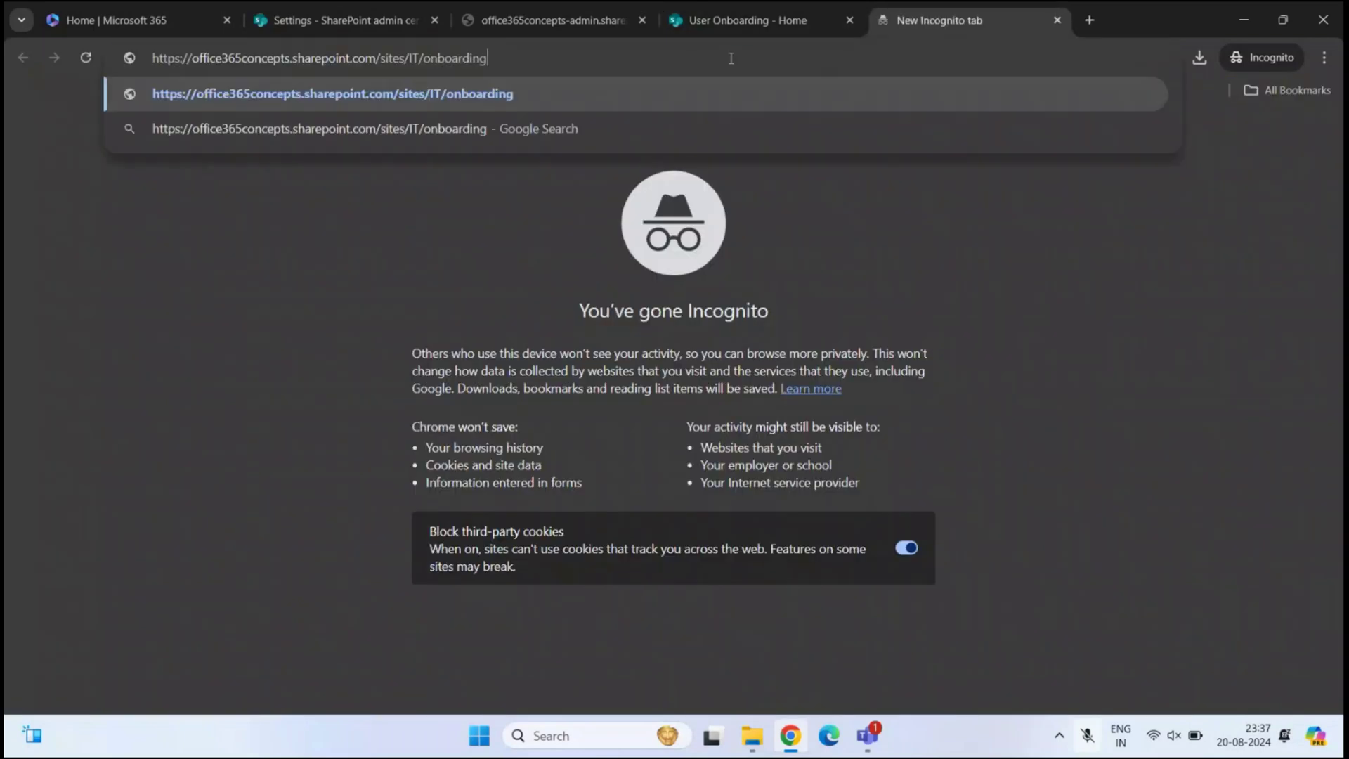
key("BackSpace")
key("BackSpace")
key("BackSpace")
key("BackSpace")
key("BackSpace")
key("BackSpace")
key("BackSpace")
key("BackSpace")
key("BackSpace")
key("BackSpace")
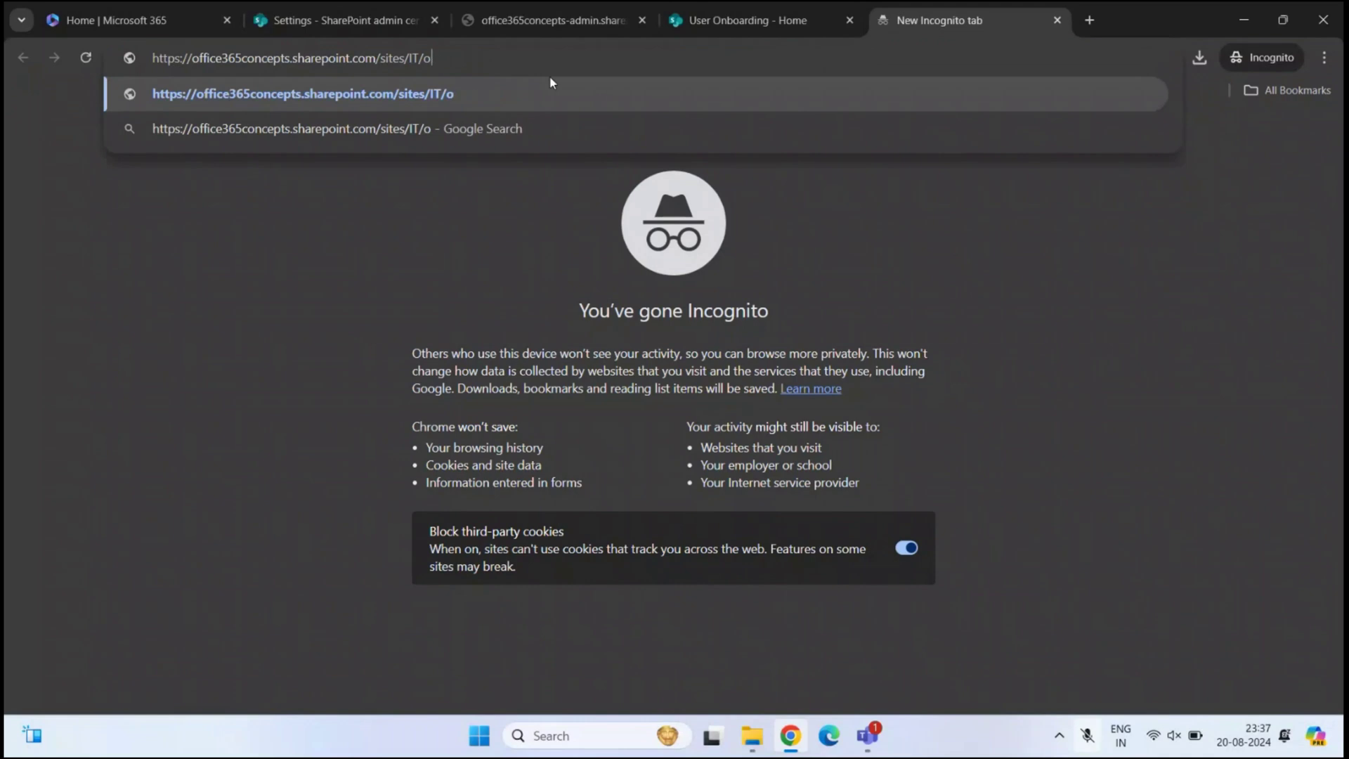
key("Return")
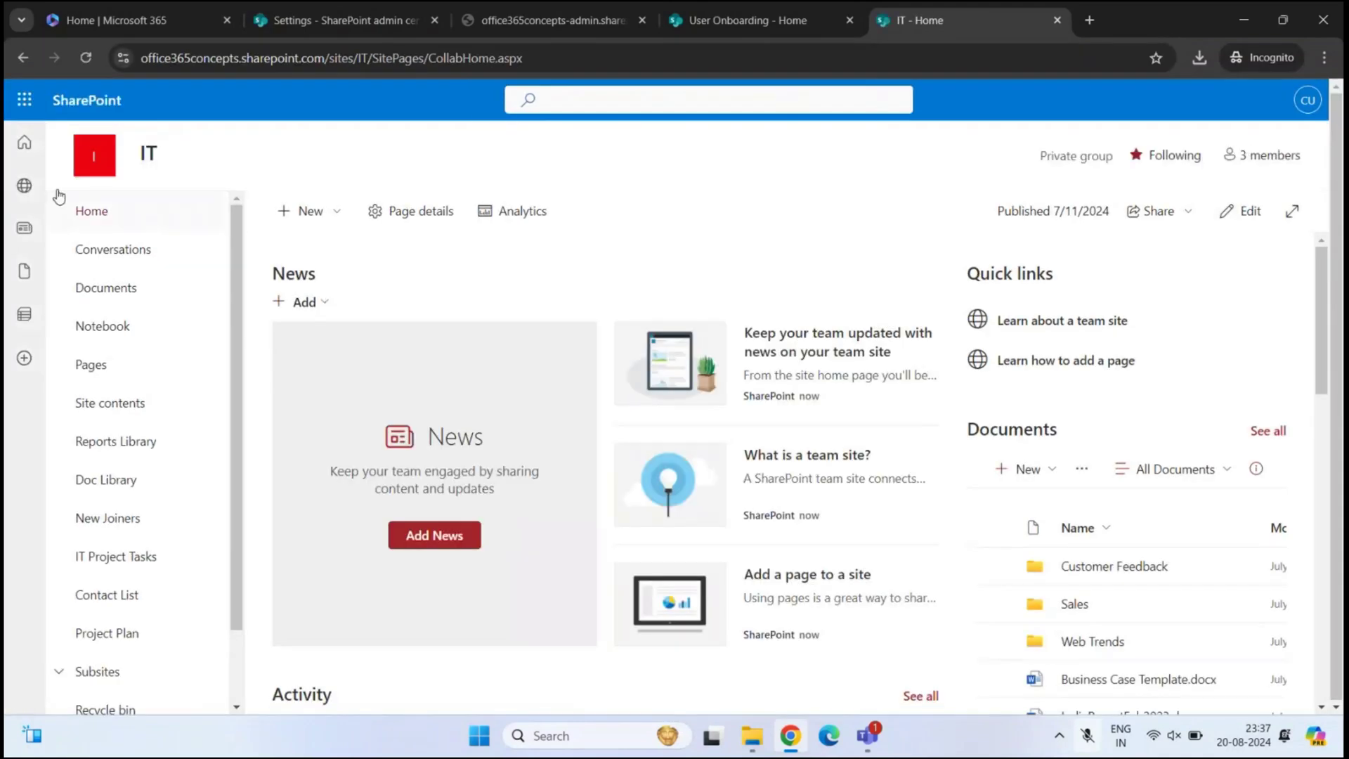
- Open the User Onboarding subsite's advanced permissions settings and examine its inheritance notice and group permission levels
left_click(808, 21)
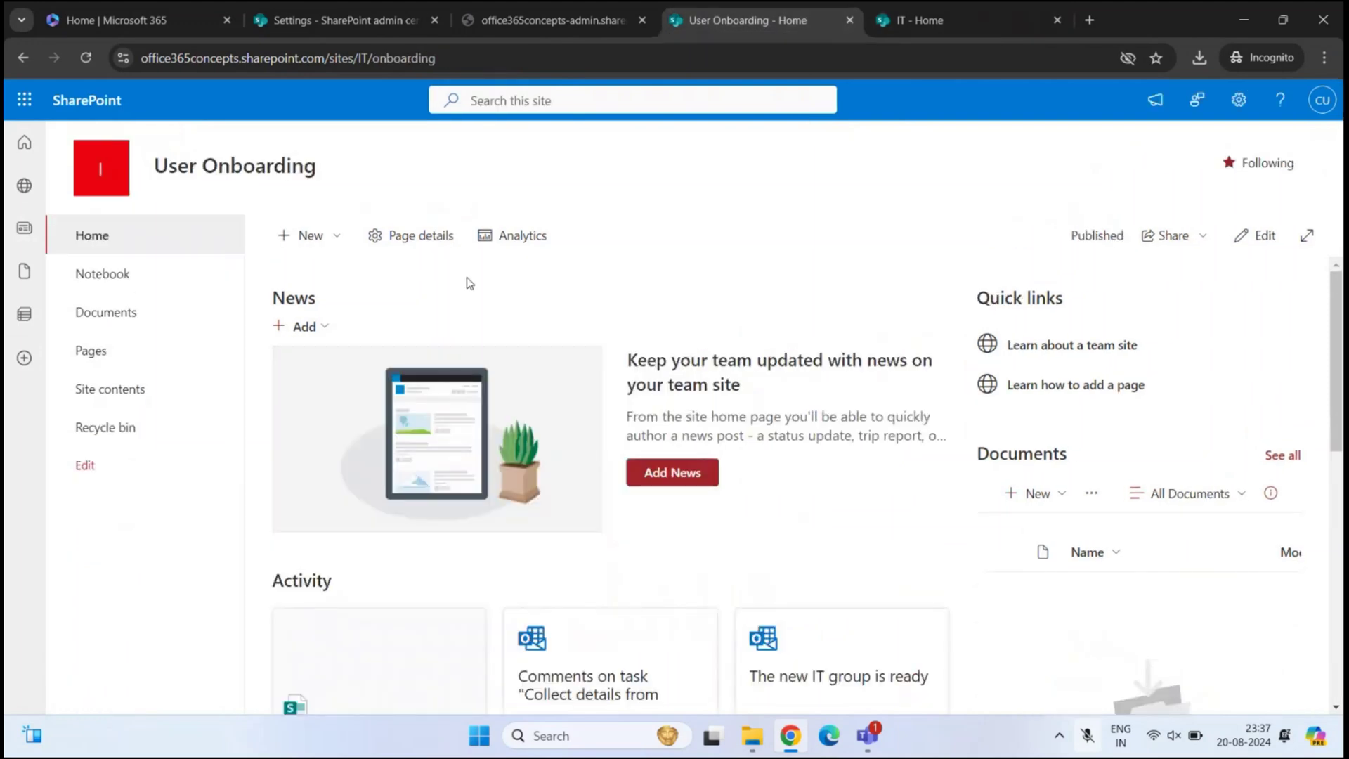
left_click(1239, 103)
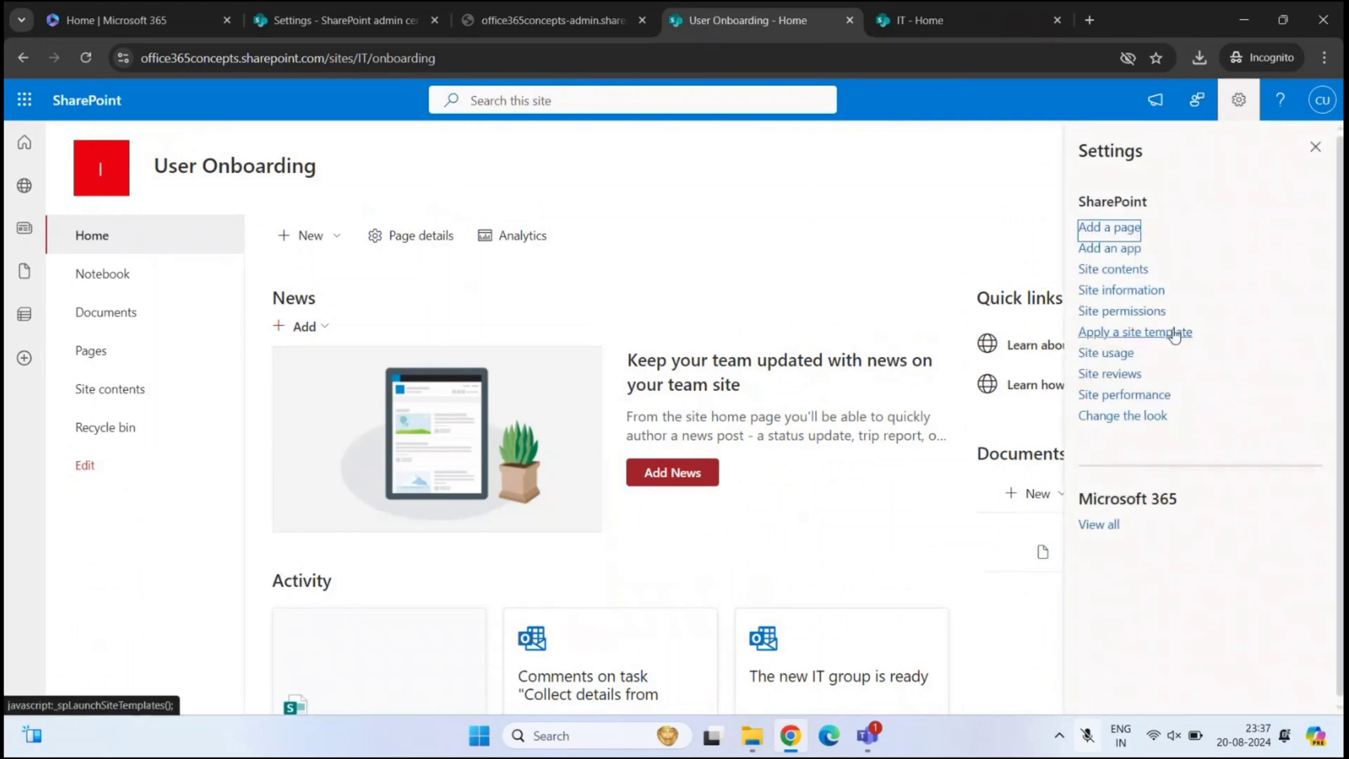
left_click(1137, 318)
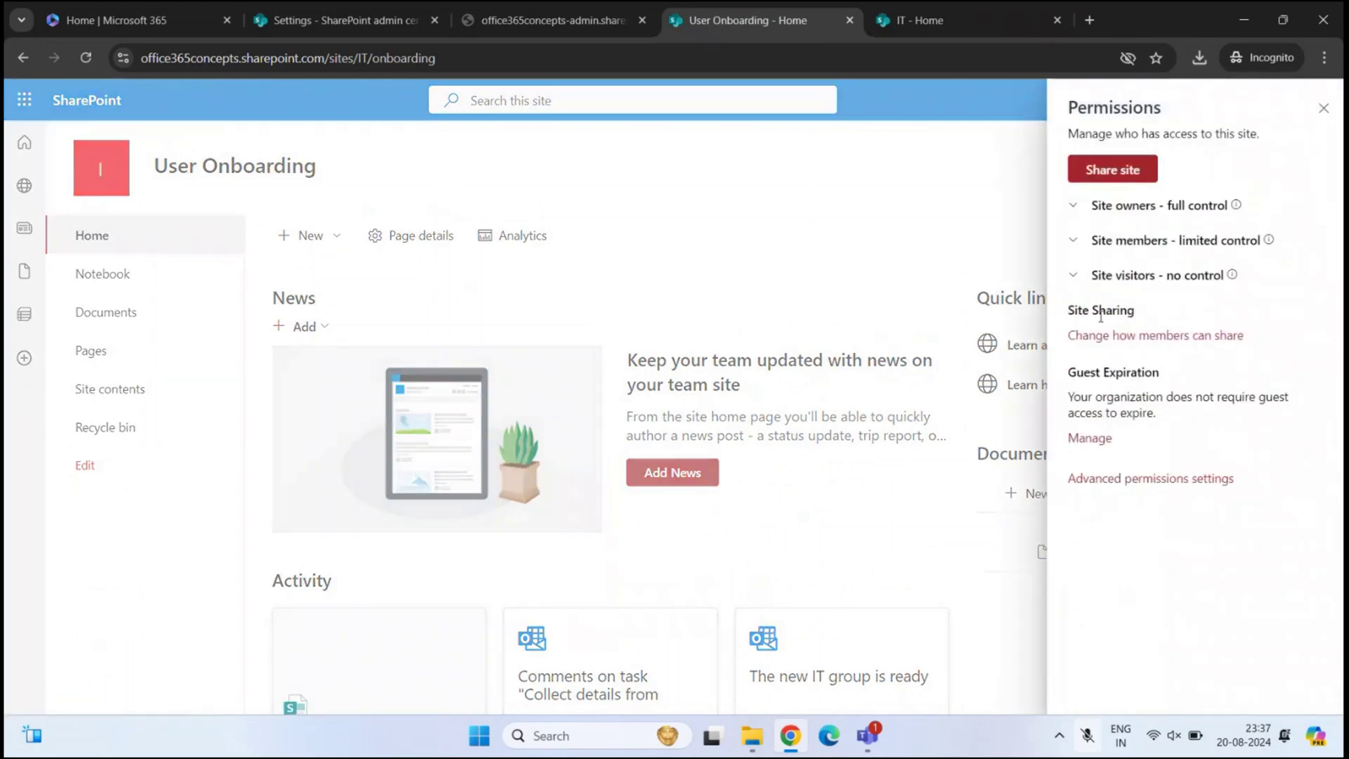
left_click(1144, 478)
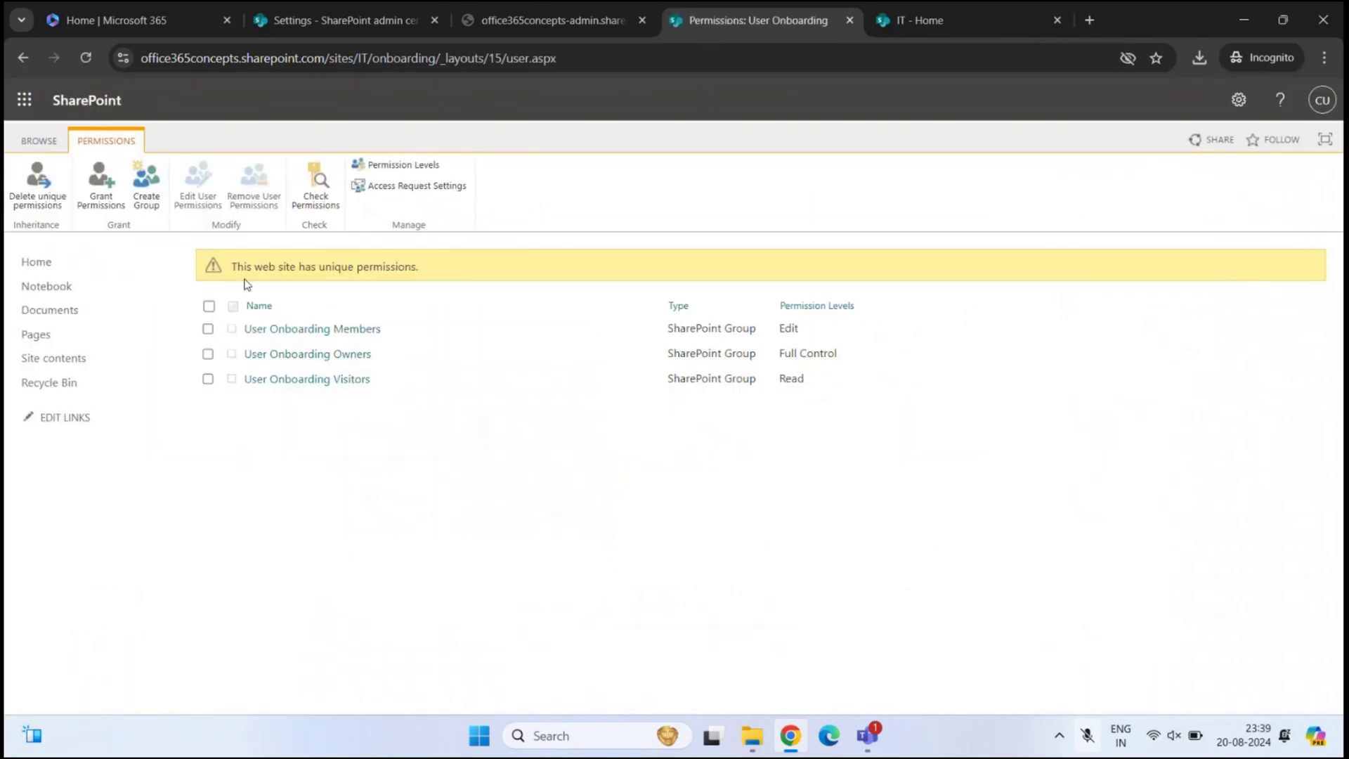
left_click_drag(232, 267, 447, 270)
left_click(448, 269)
left_click_drag(419, 407, 243, 328)
left_click(453, 430)
- Display the parent IT site's permissions with its site owners, members and visitors expanded
left_click(973, 21)
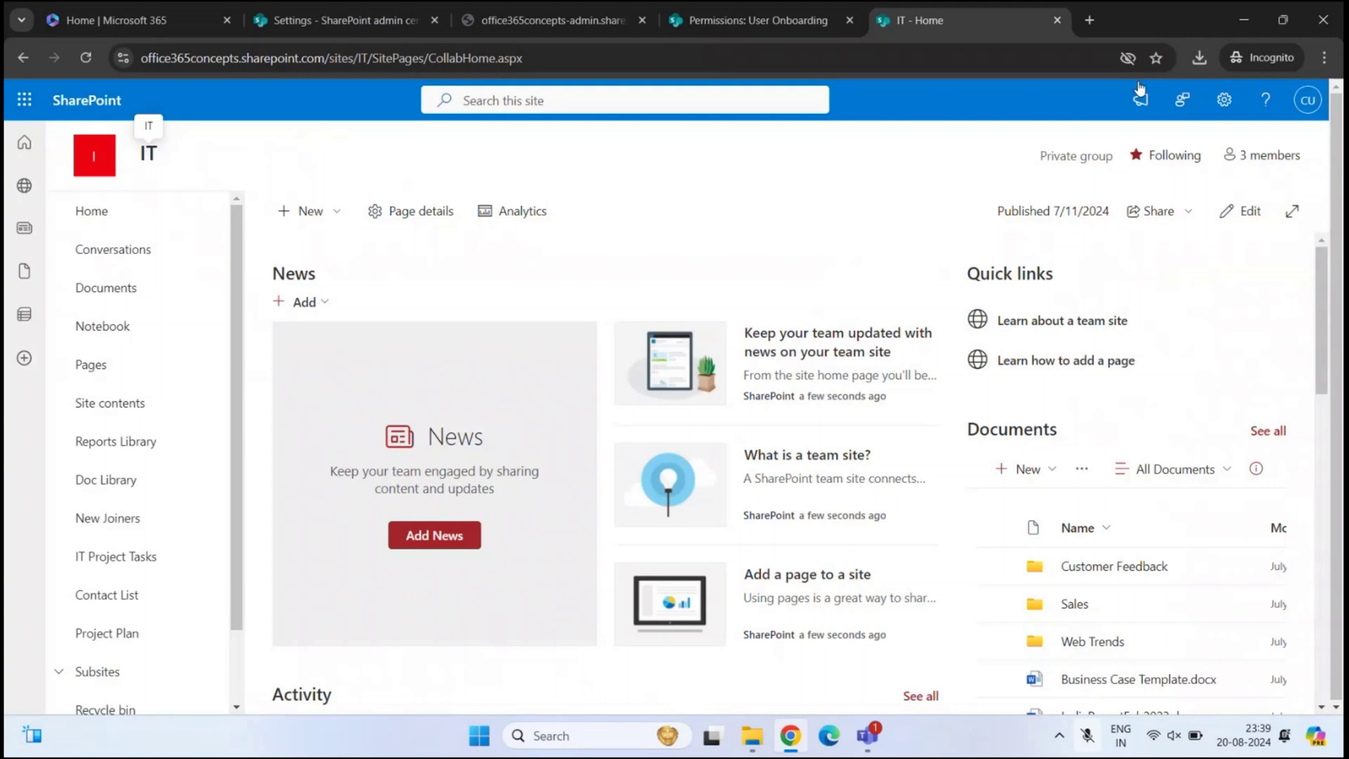
left_click(1224, 99)
left_click(1108, 311)
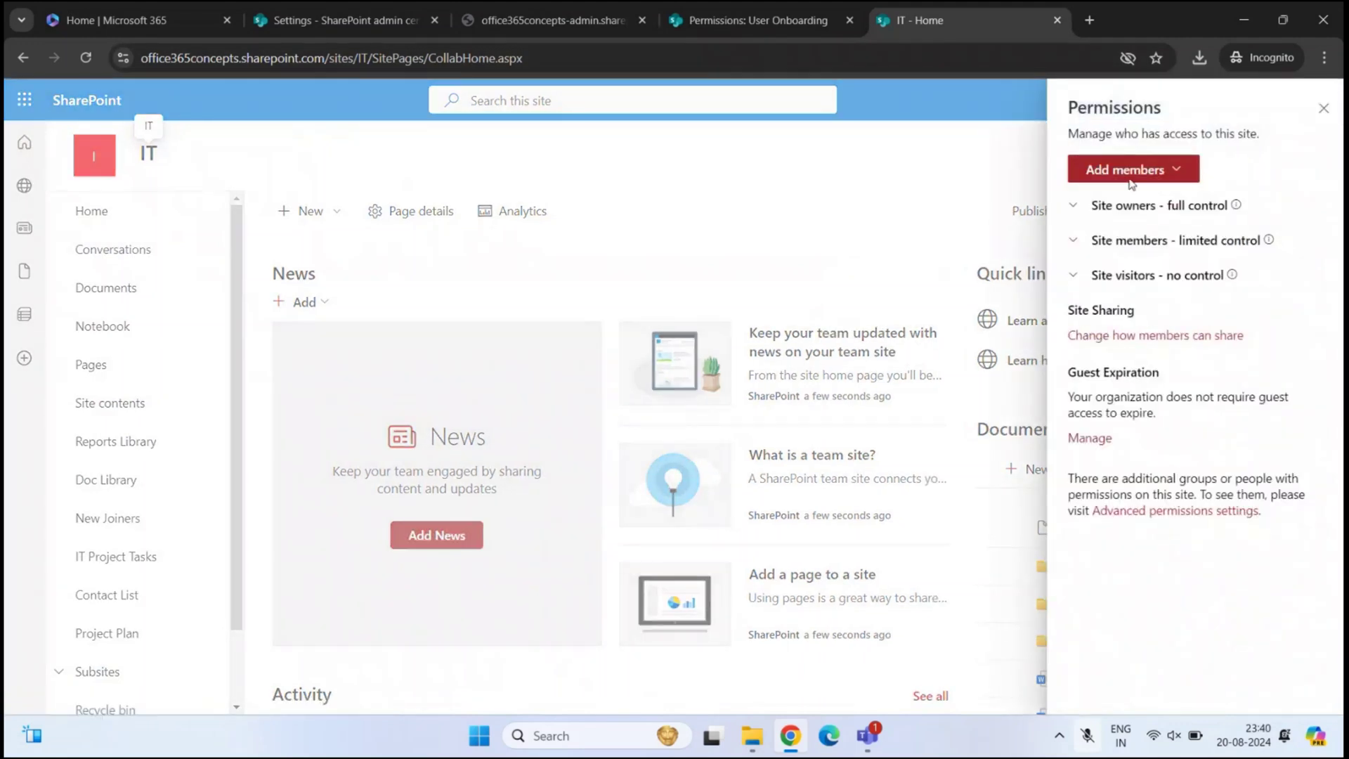
left_click(1073, 205)
left_click(1074, 284)
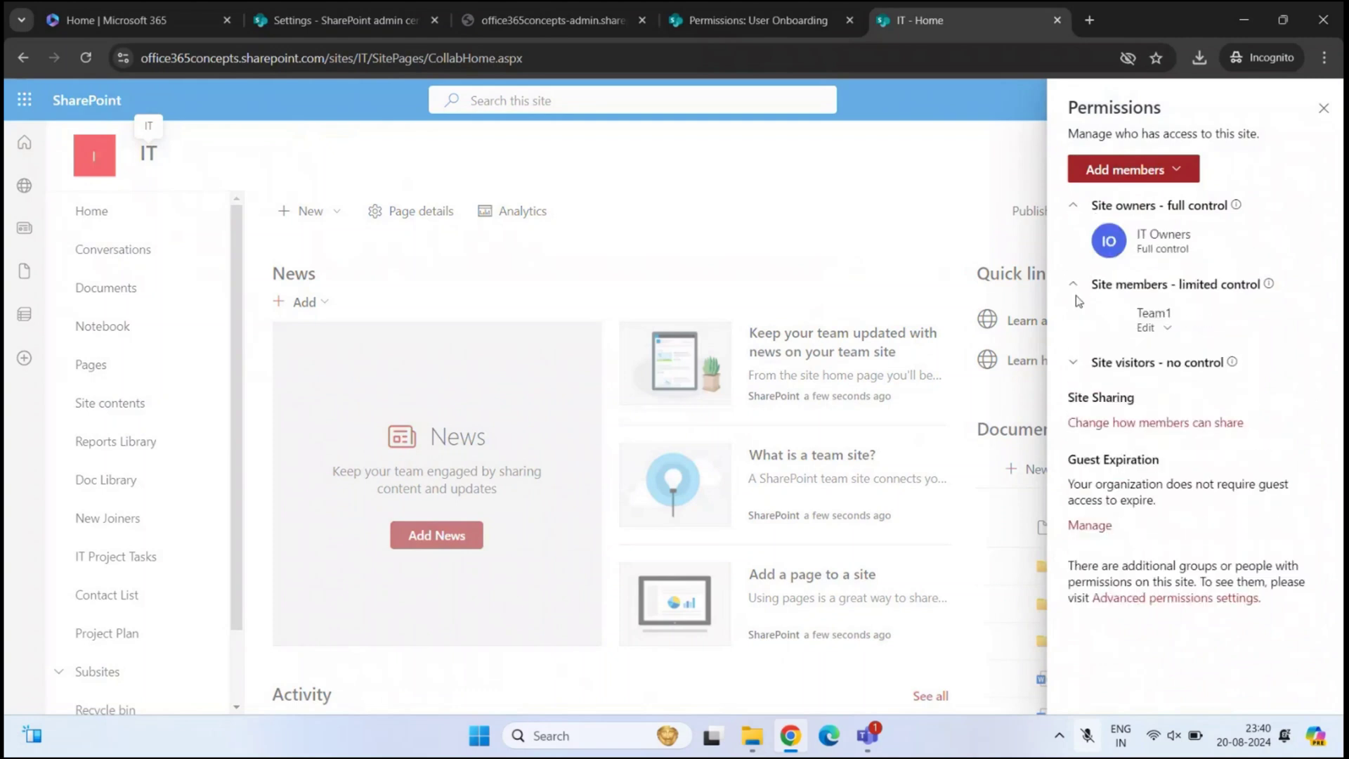
left_click(1073, 362)
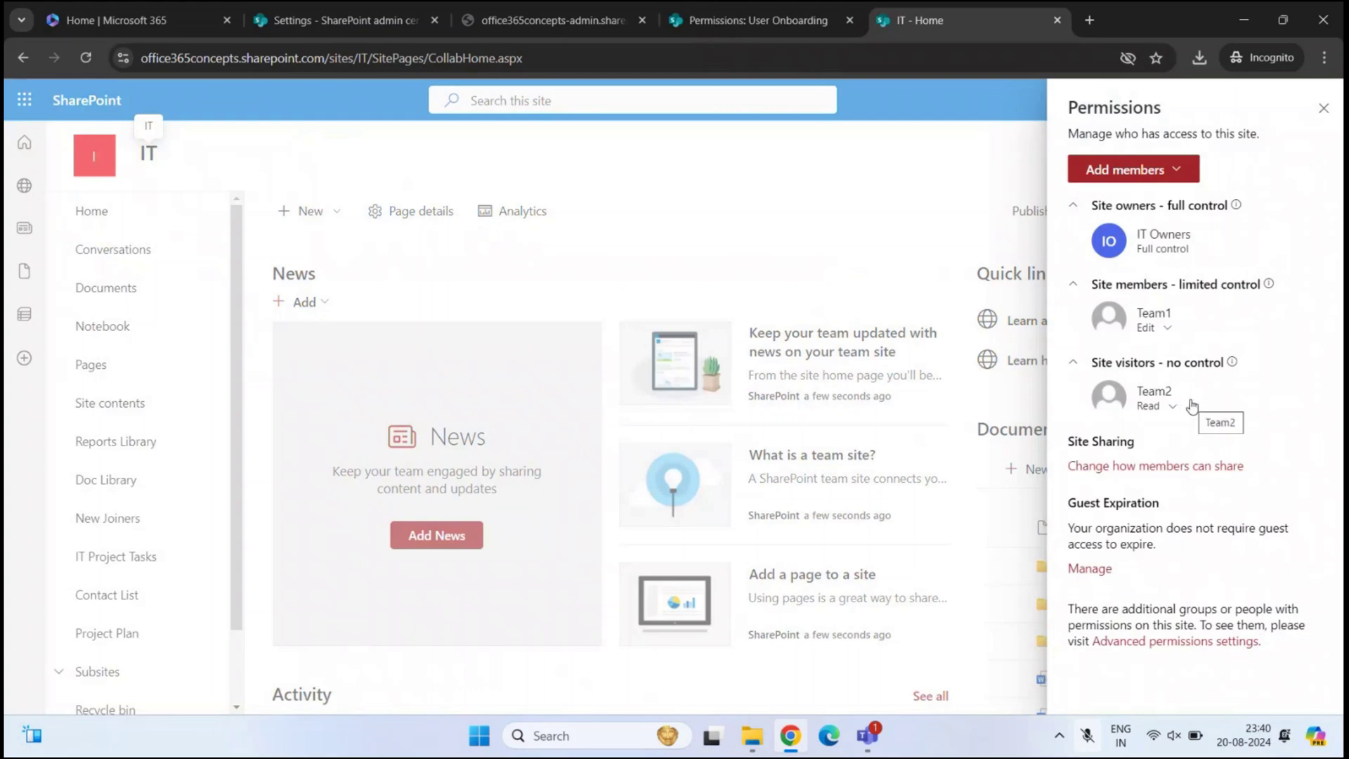
- Compare the people in the User Onboarding Members and User Onboarding Visitors groups with the IT site's permissions
left_click(824, 25)
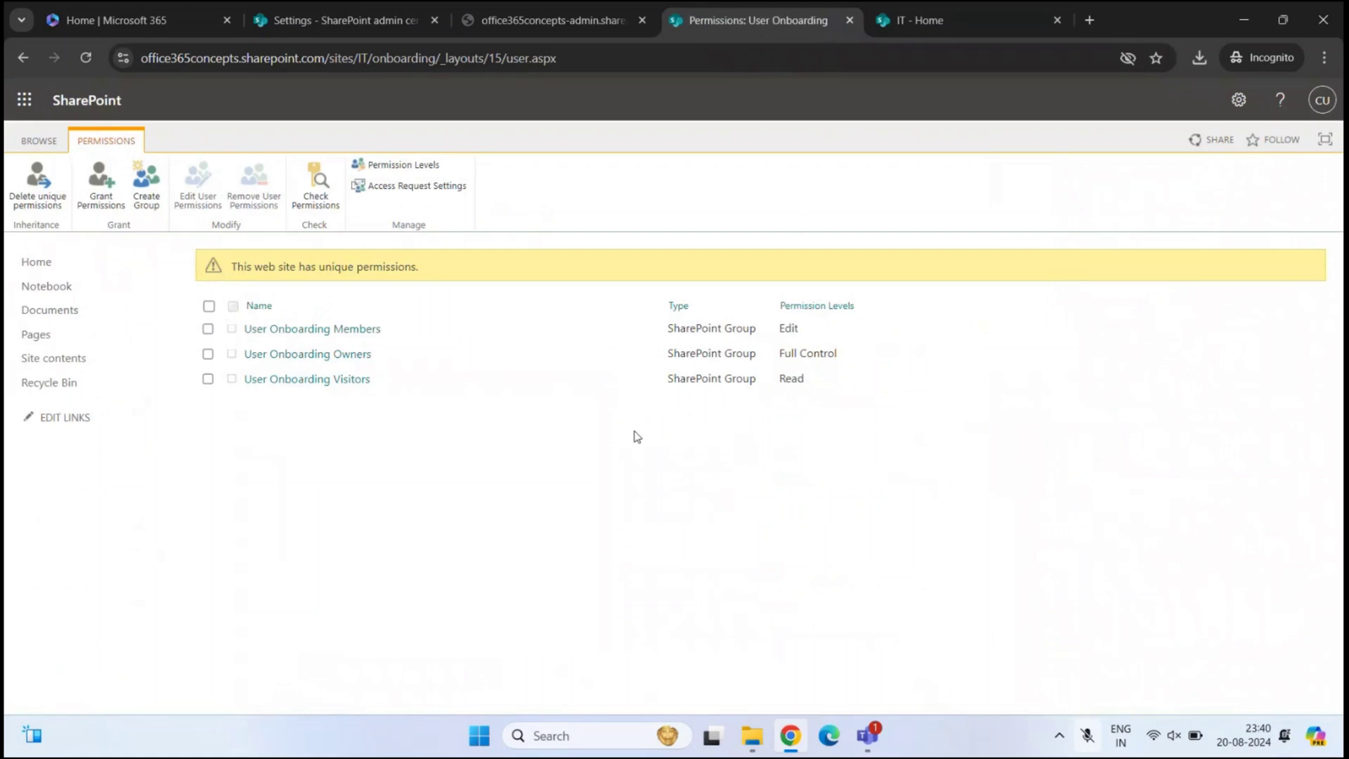
left_click(358, 338)
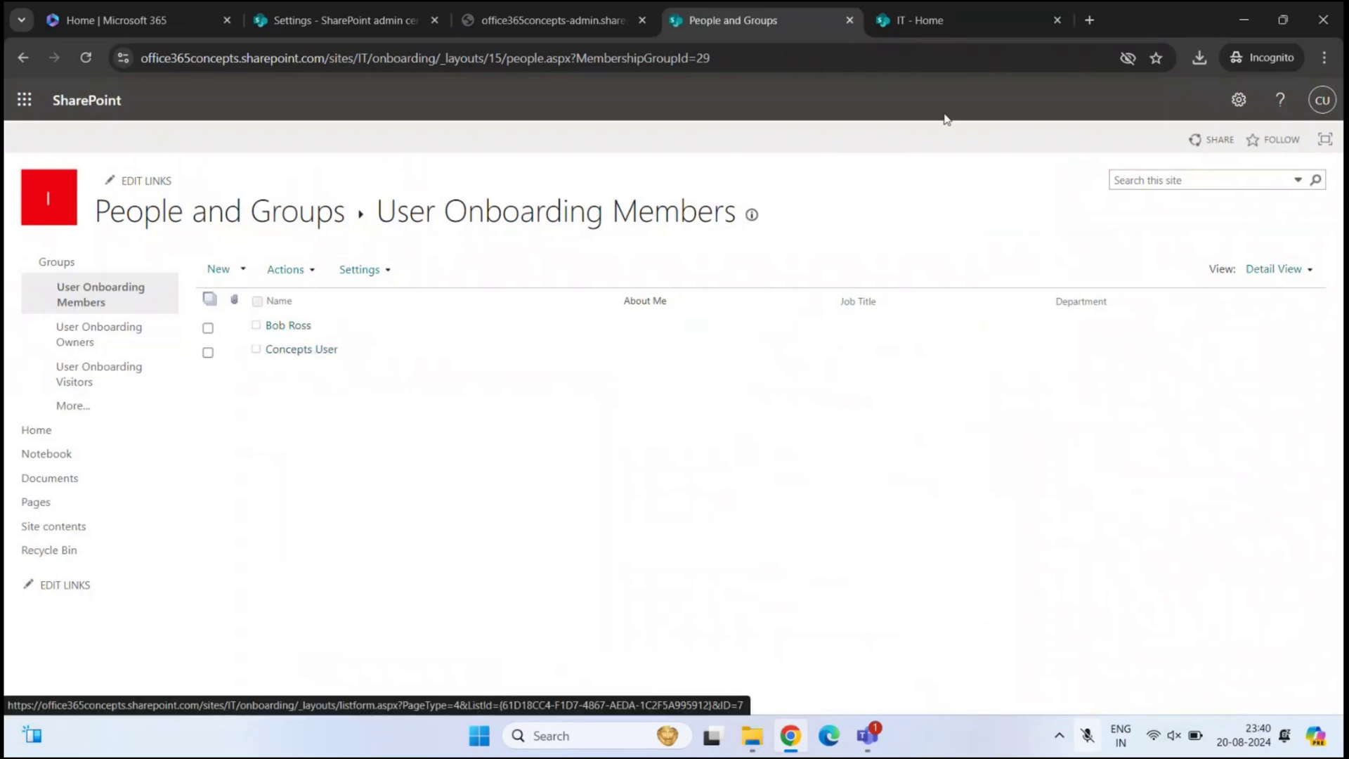
left_click(960, 19)
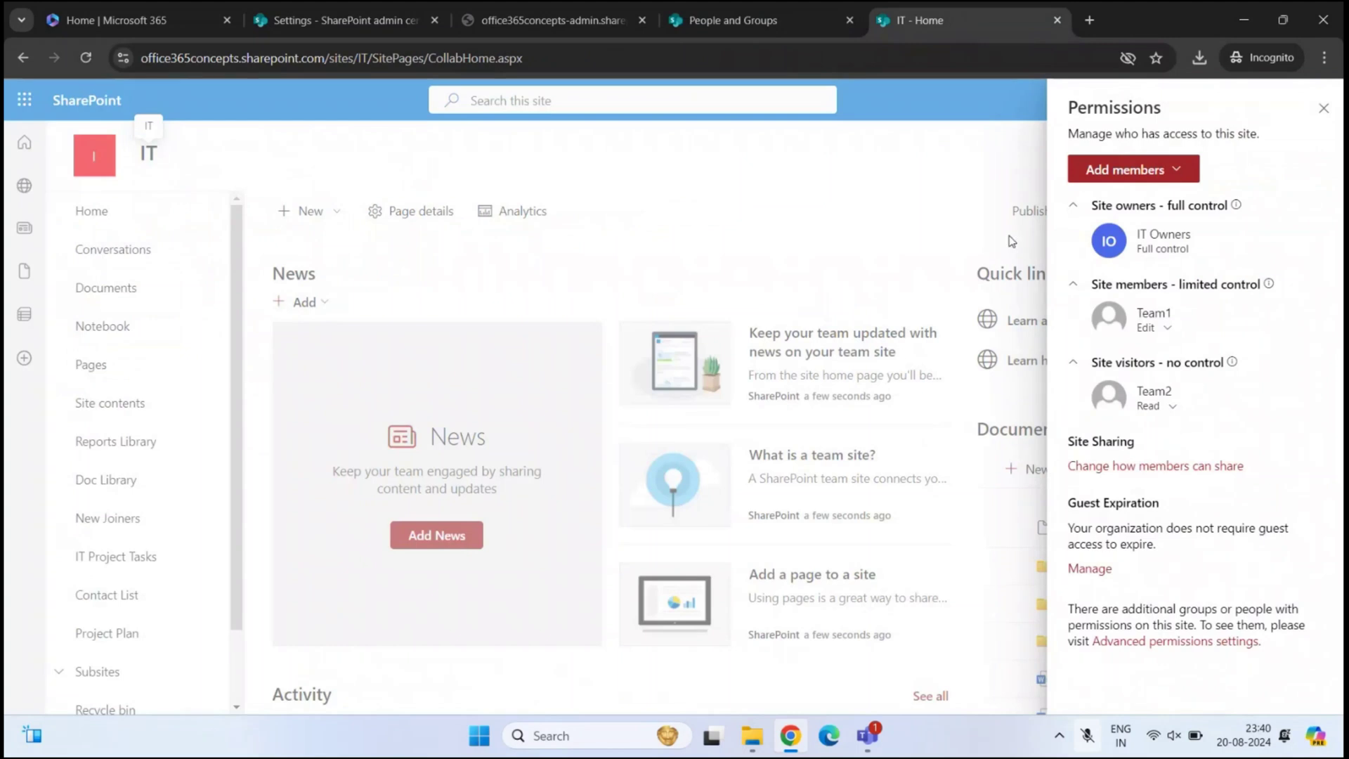
left_click(820, 24)
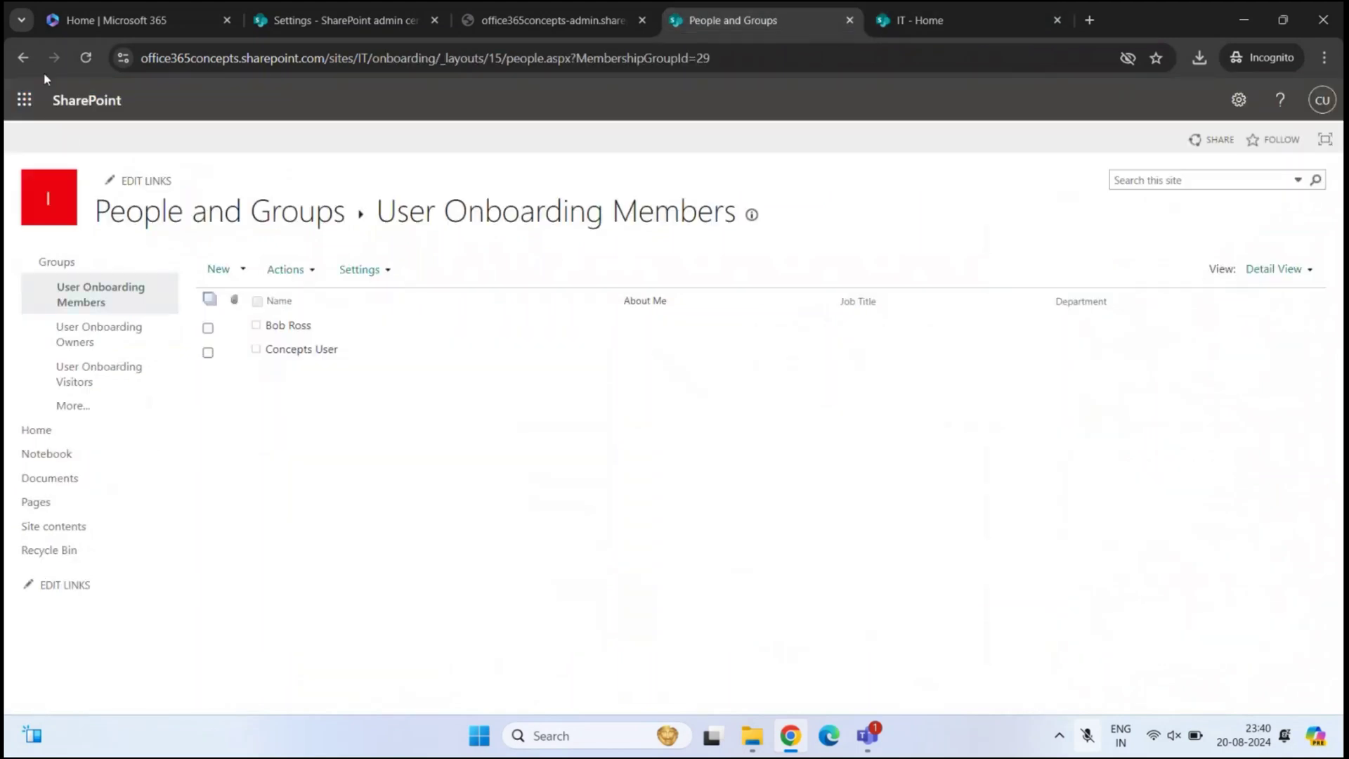
left_click(24, 58)
left_click(326, 383)
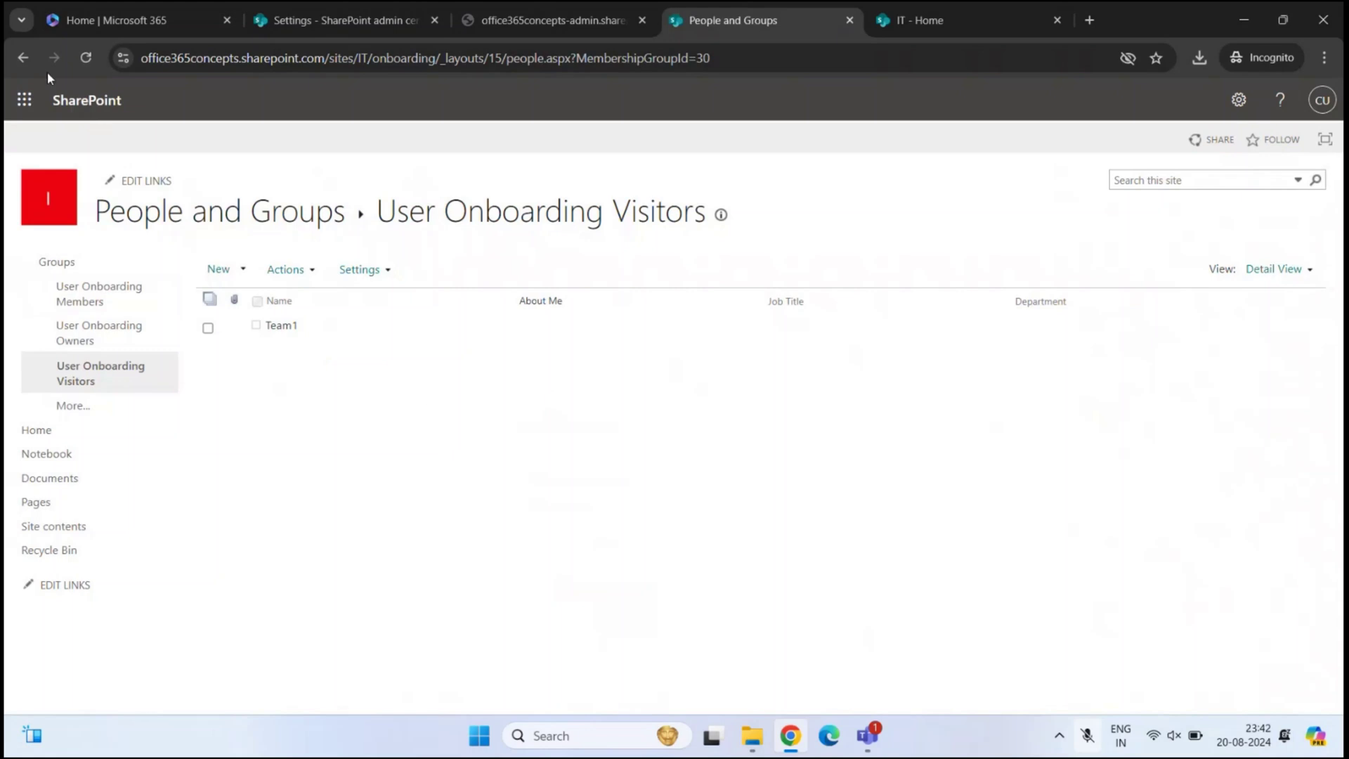
- Delete the User Onboarding subsite's unique permissions and accept the access-loss warning so it inherits from the parent IT site
key("alt+Left")
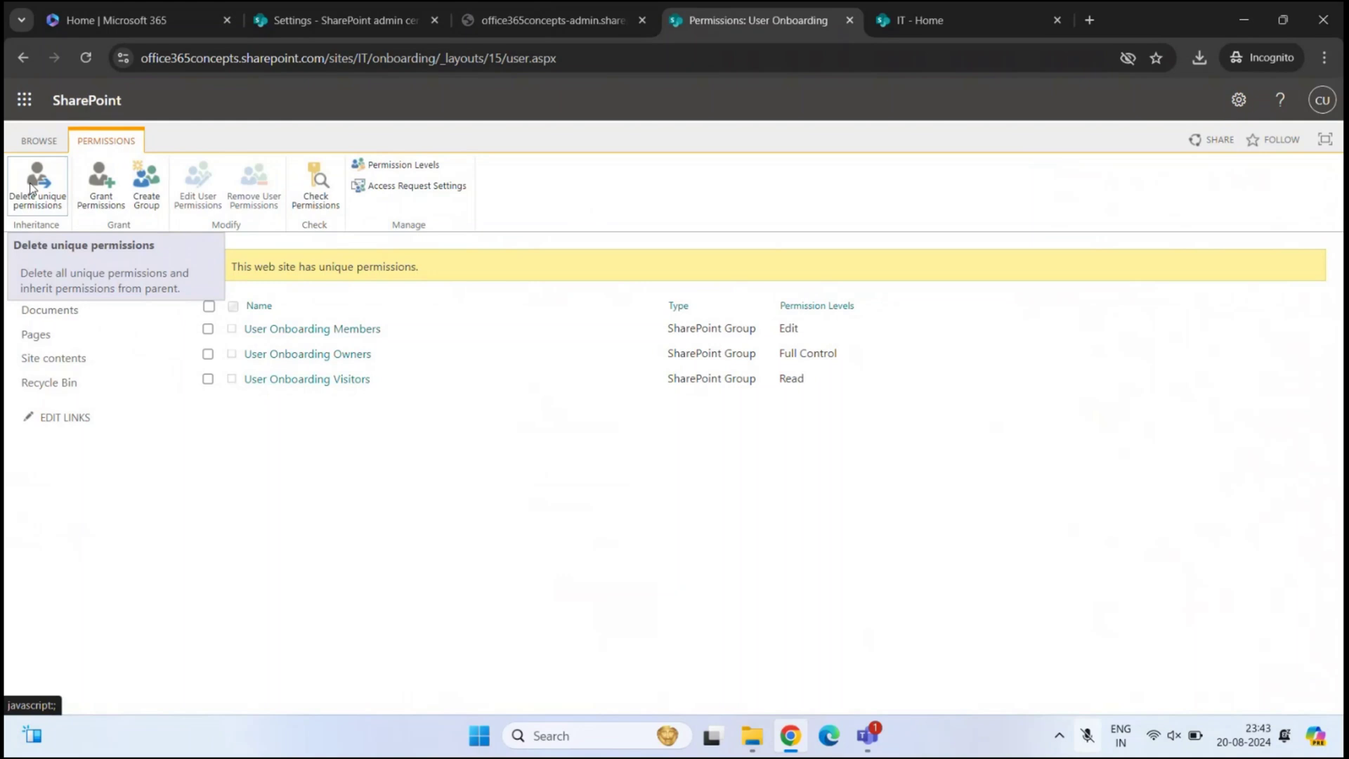
left_click(31, 185)
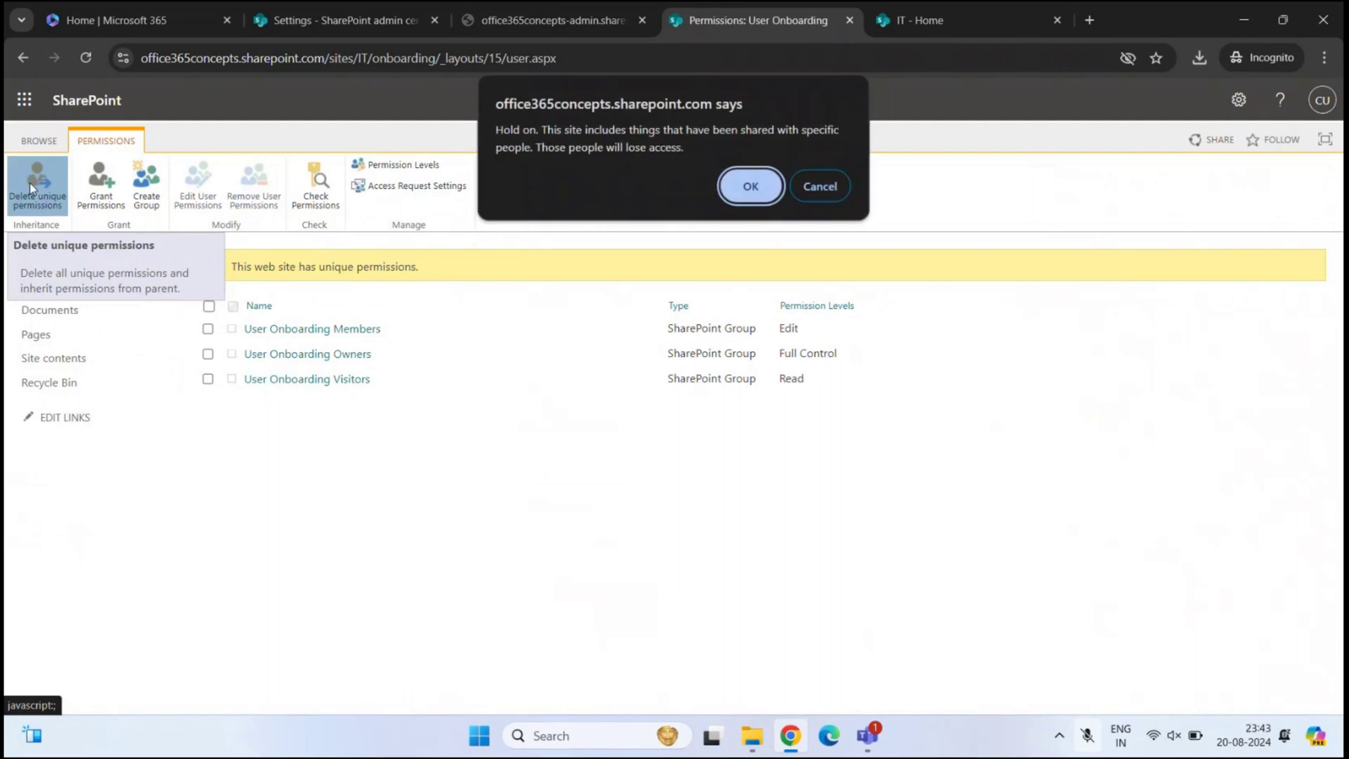
left_click(751, 187)
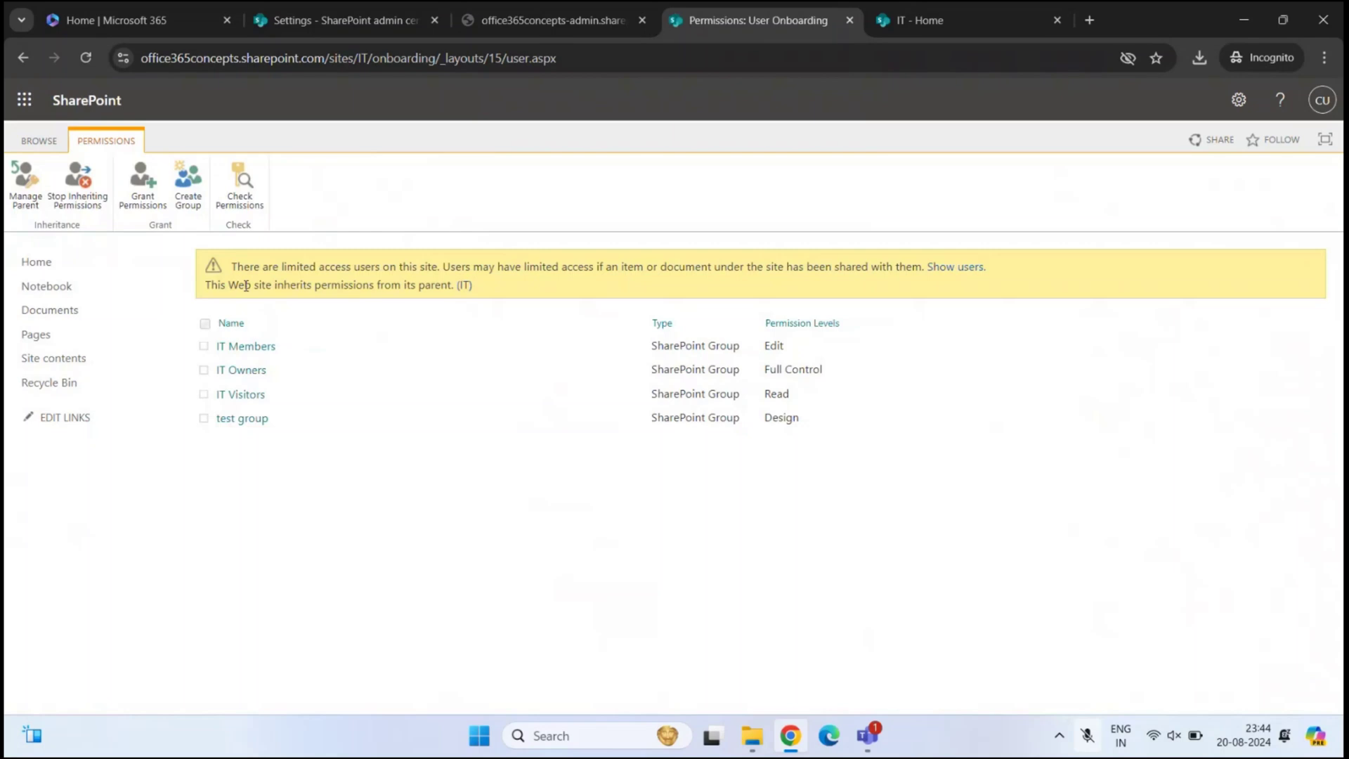
- Compare the subsite's inheritance notice, groups and permission levels with the IT site's advanced permissions settings
left_click_drag(211, 285, 442, 290)
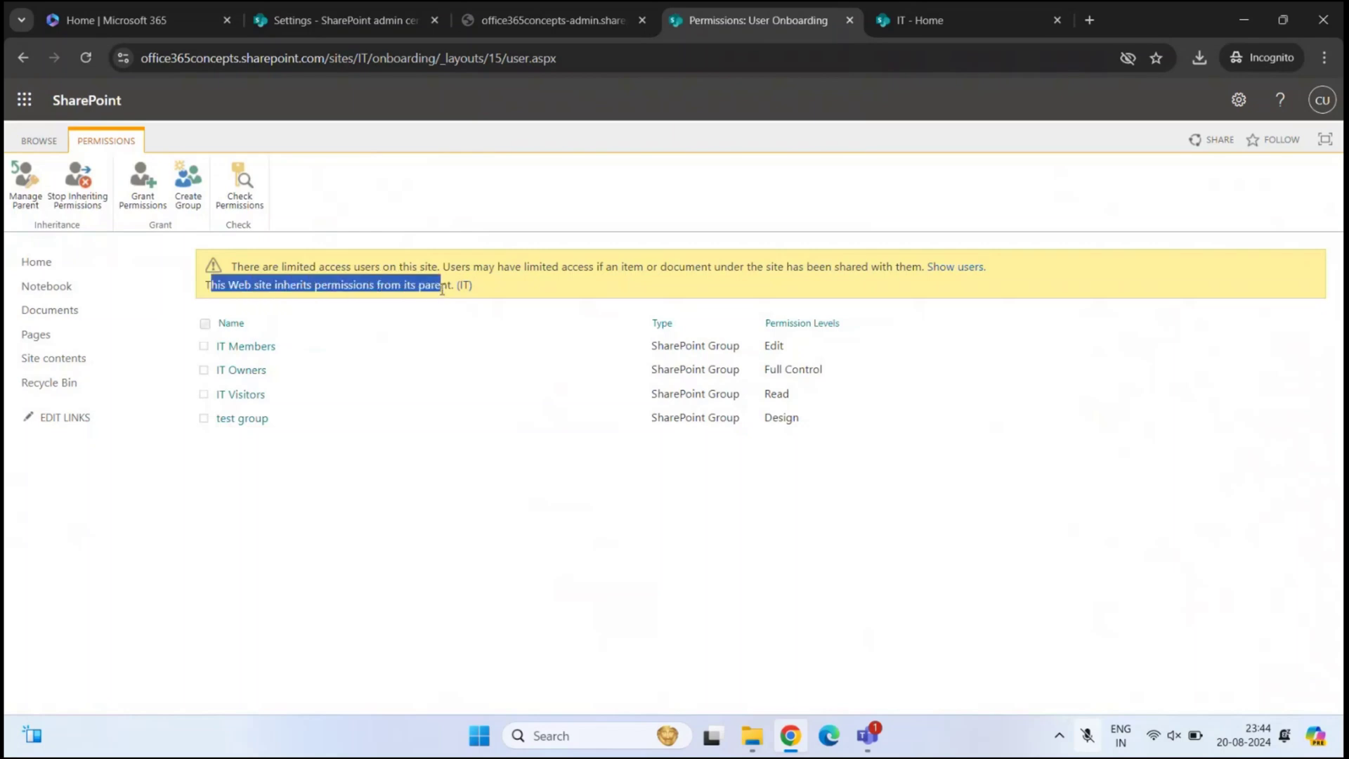
left_click(307, 500)
left_click_drag(200, 313, 299, 426)
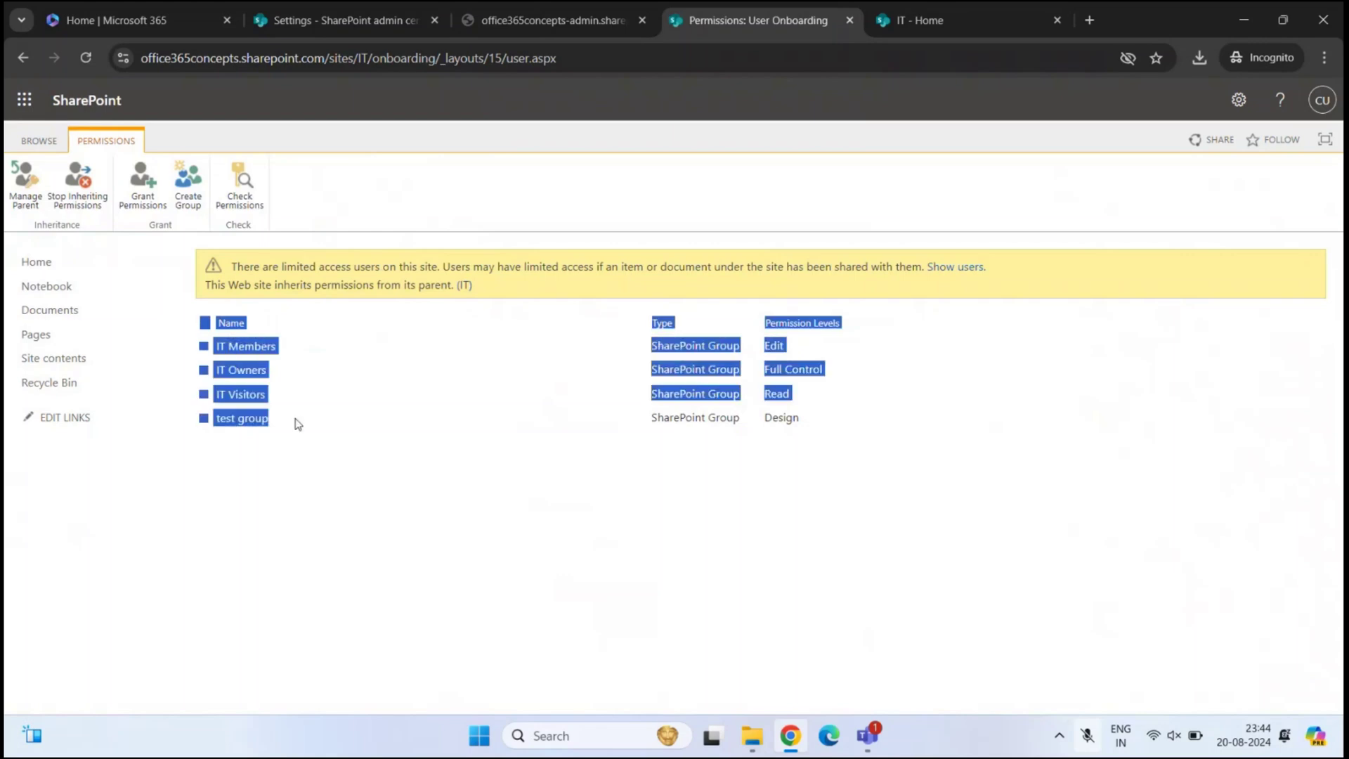
left_click(370, 509)
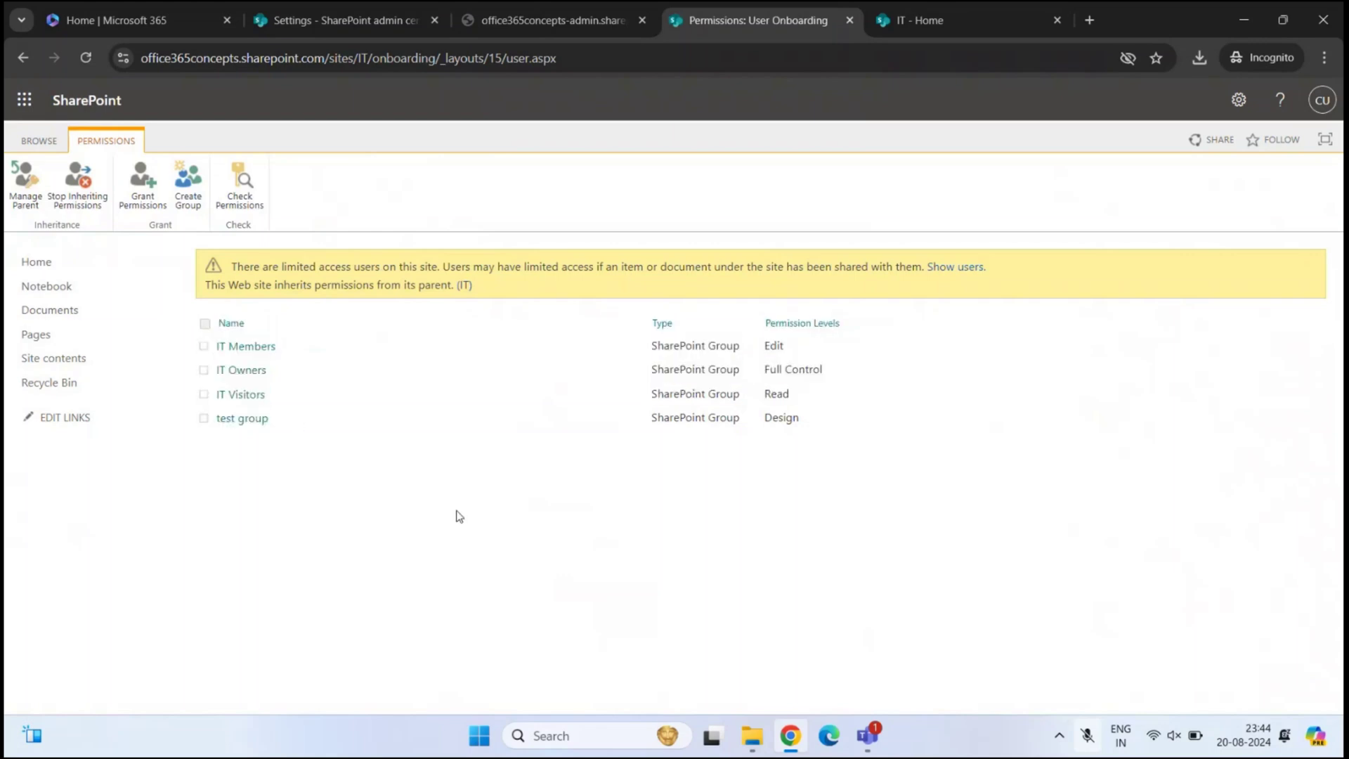
left_click(989, 31)
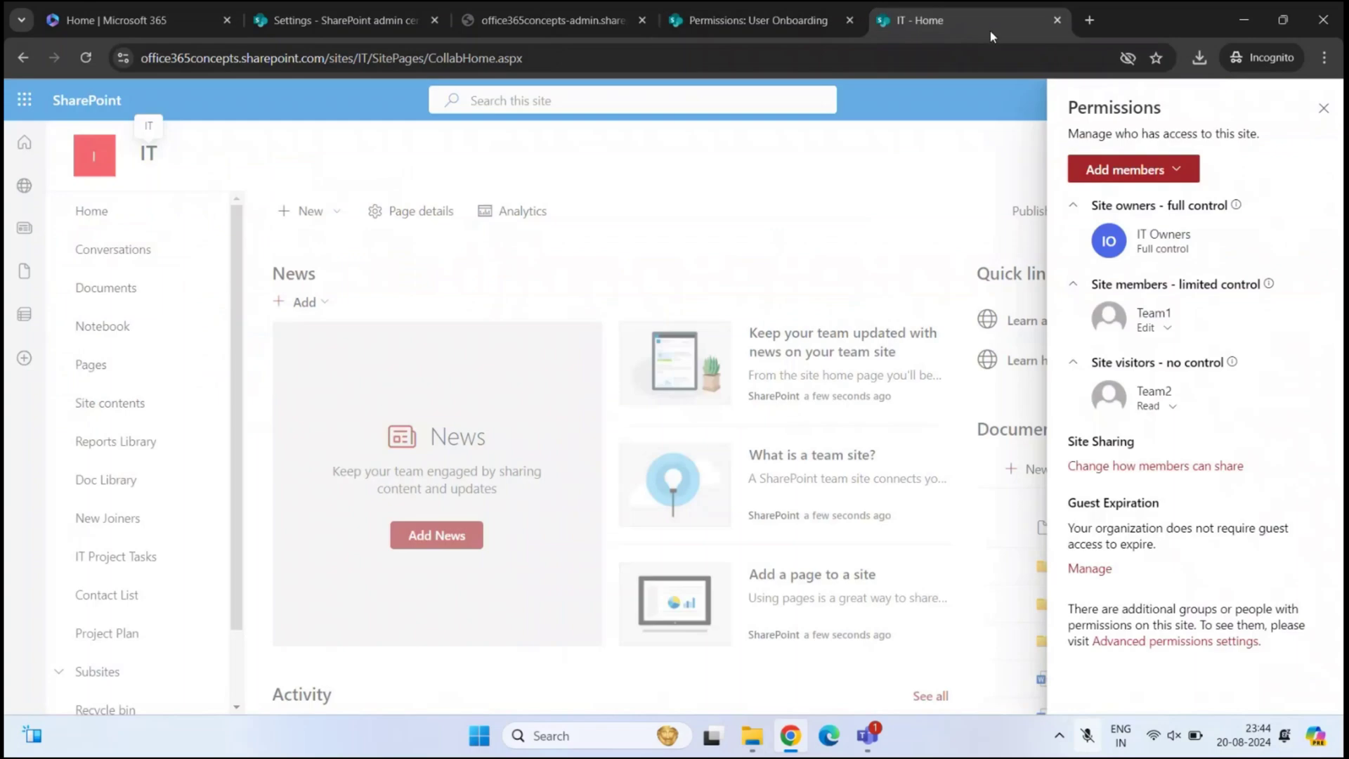
left_click(1141, 640)
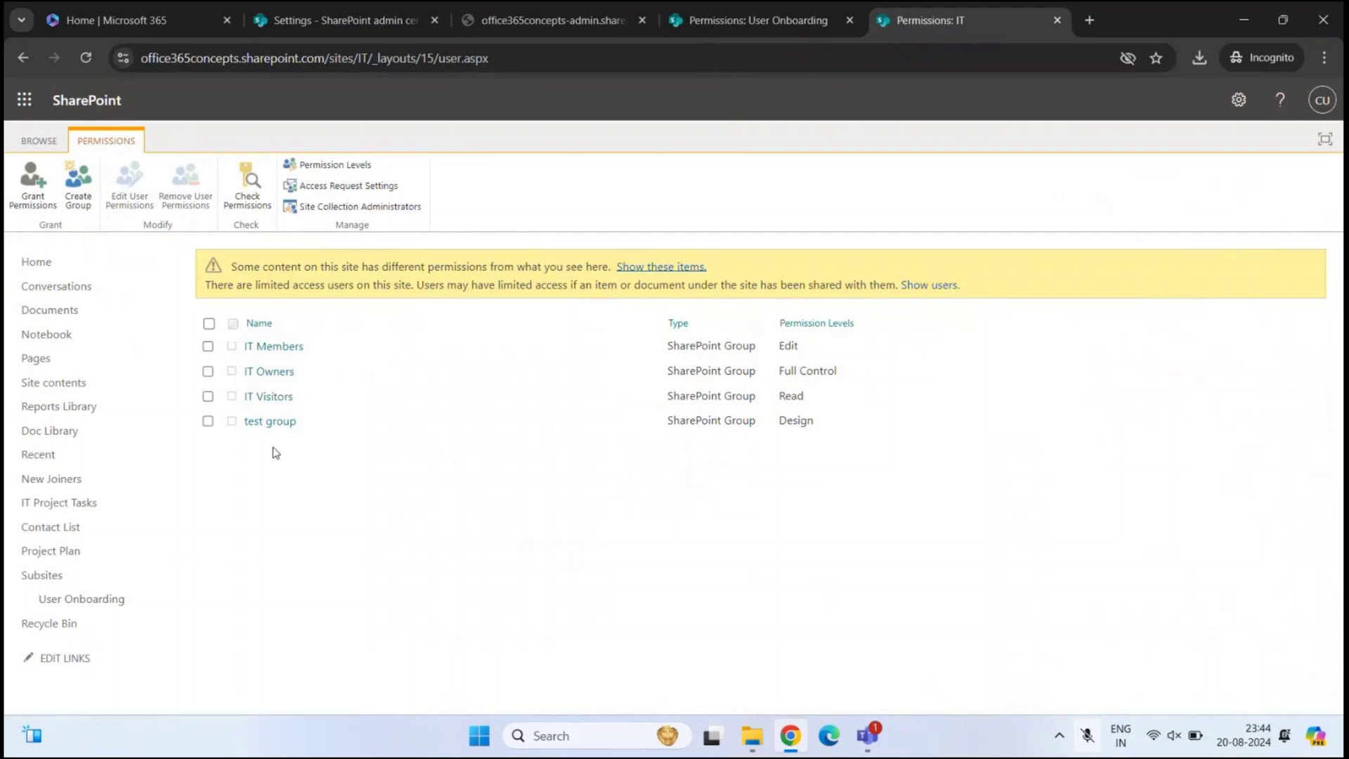
left_click(822, 23)
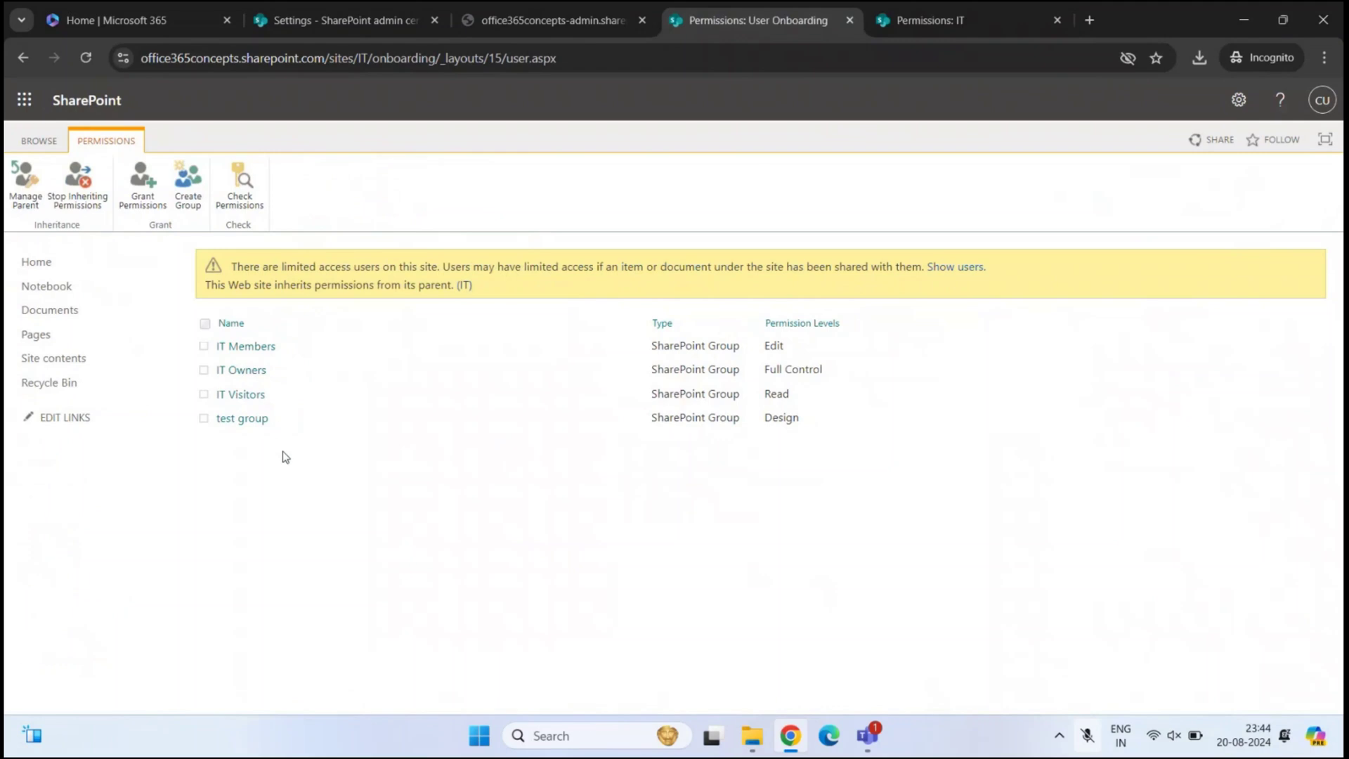
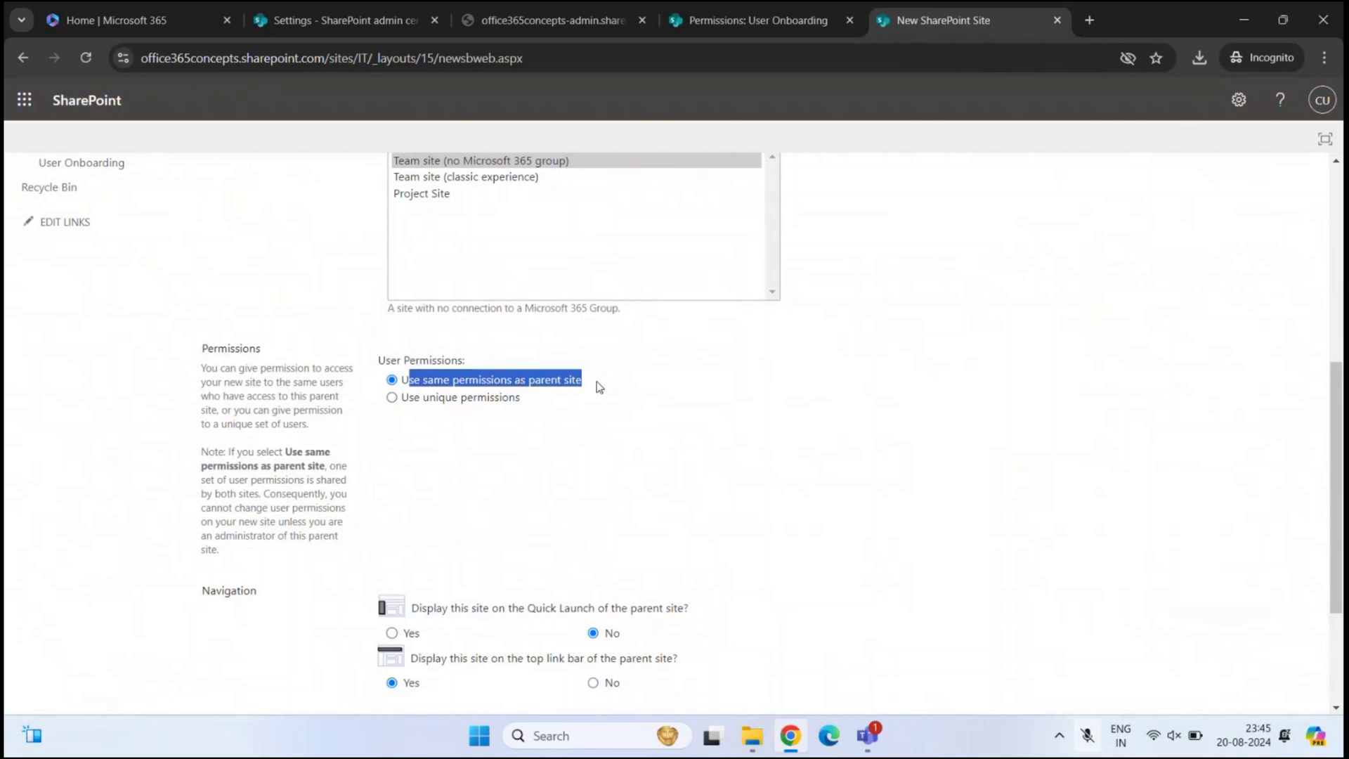
- Cancel the new SharePoint site form without creating a site and return to the User Onboarding subsite's home page
scroll(888, 421, "down", 3)
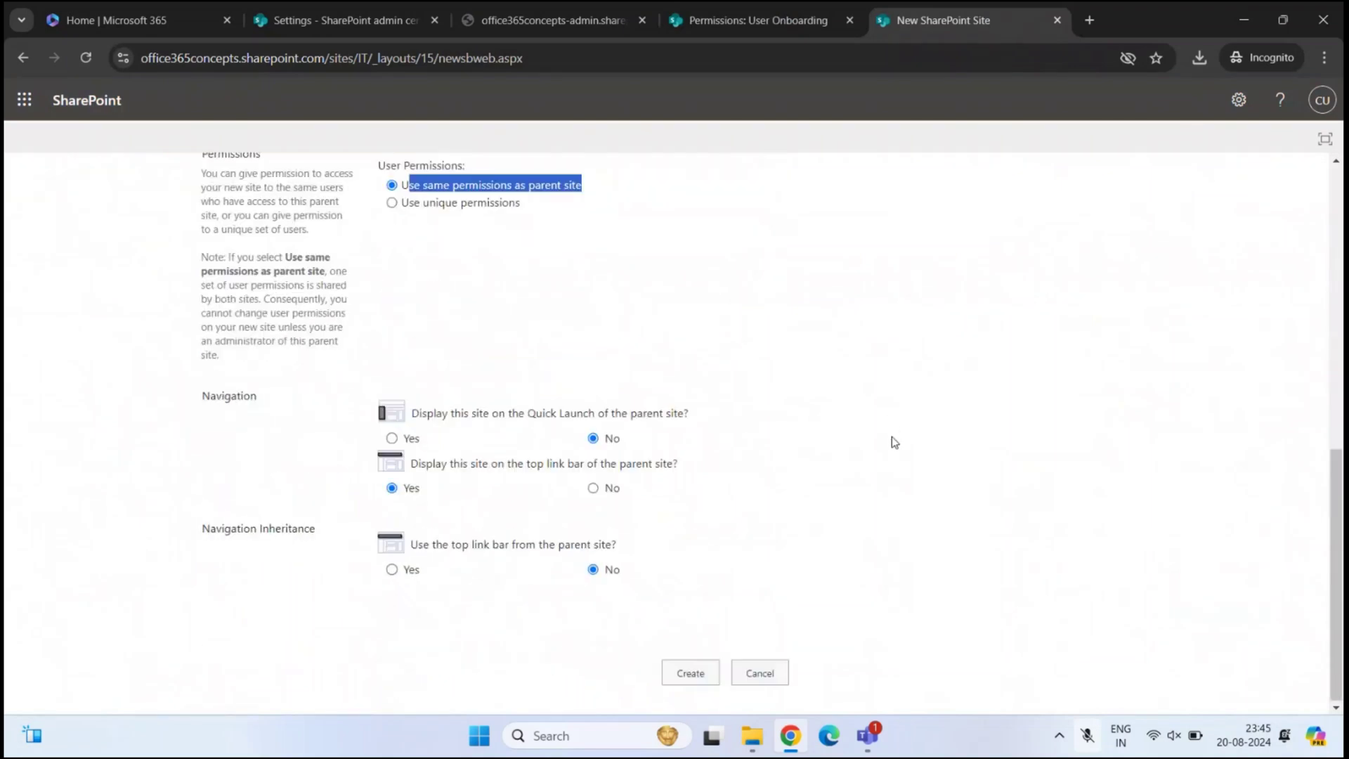
left_click(762, 672)
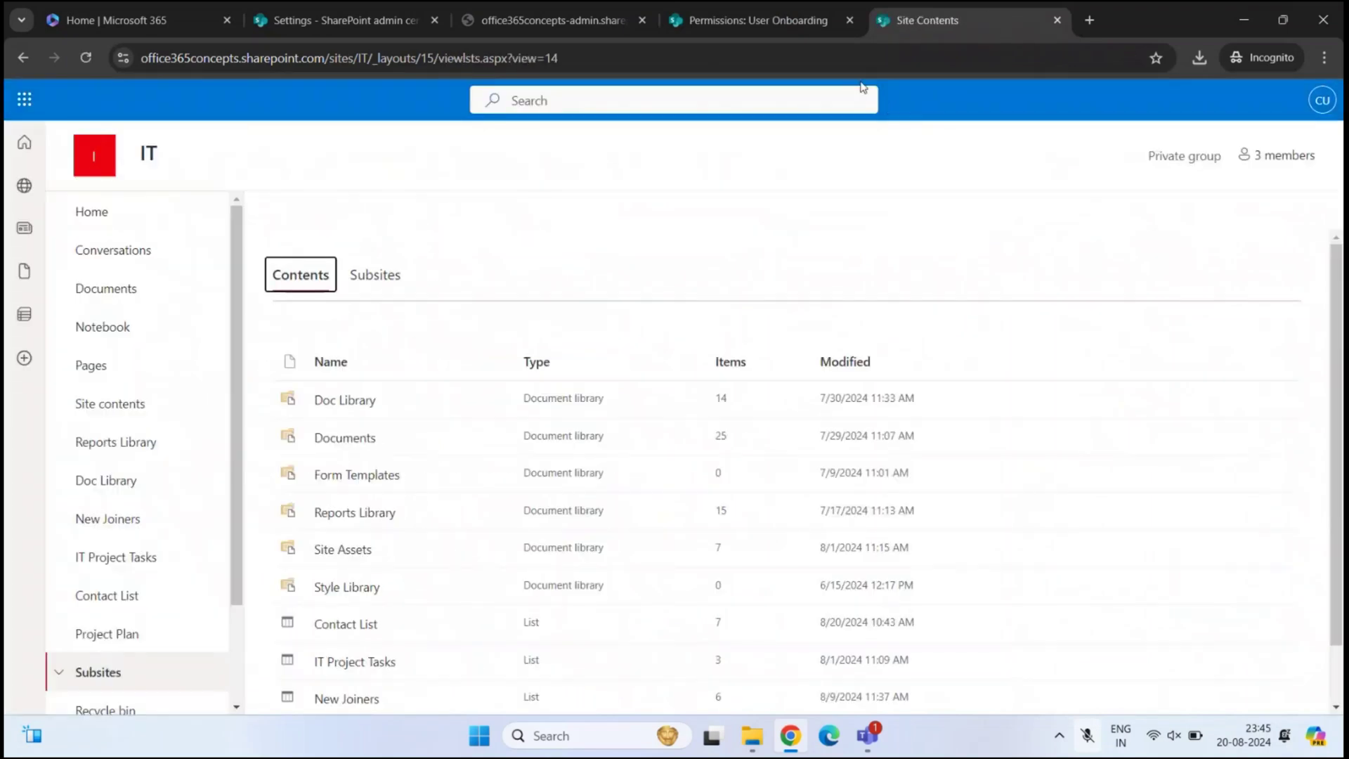
left_click(824, 22)
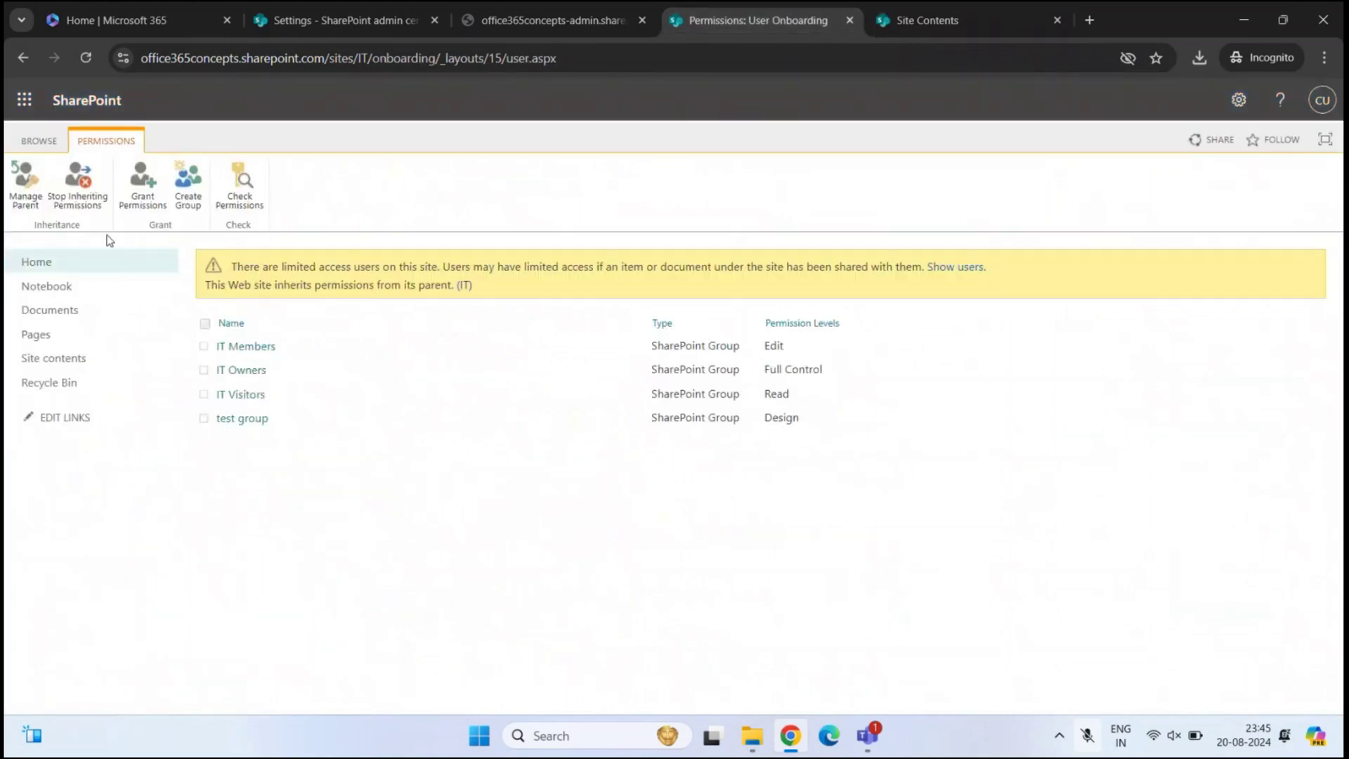
left_click(43, 264)
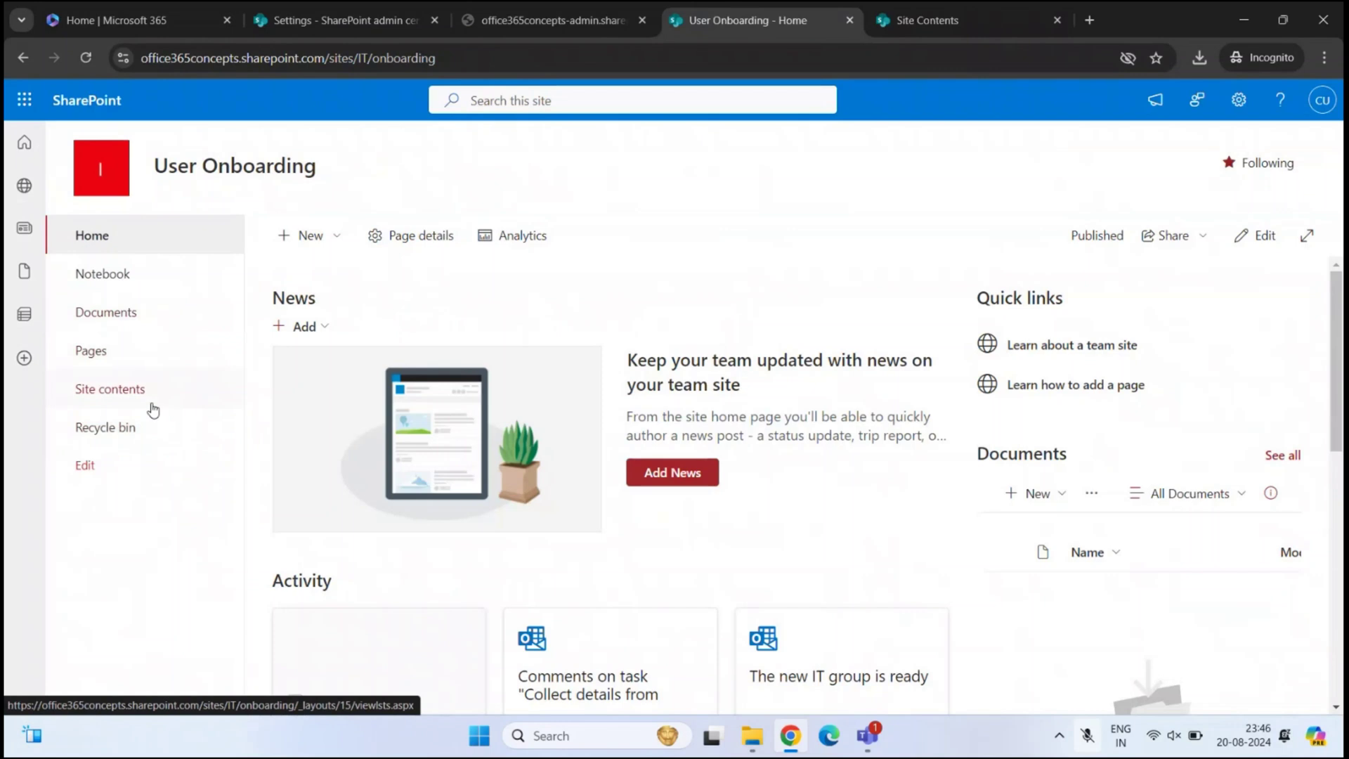
- Copy the subsite's address without "onboarding" and open the parent IT site with it in a new browser tab
left_click(445, 66)
left_click_drag(478, 59, 145, 80)
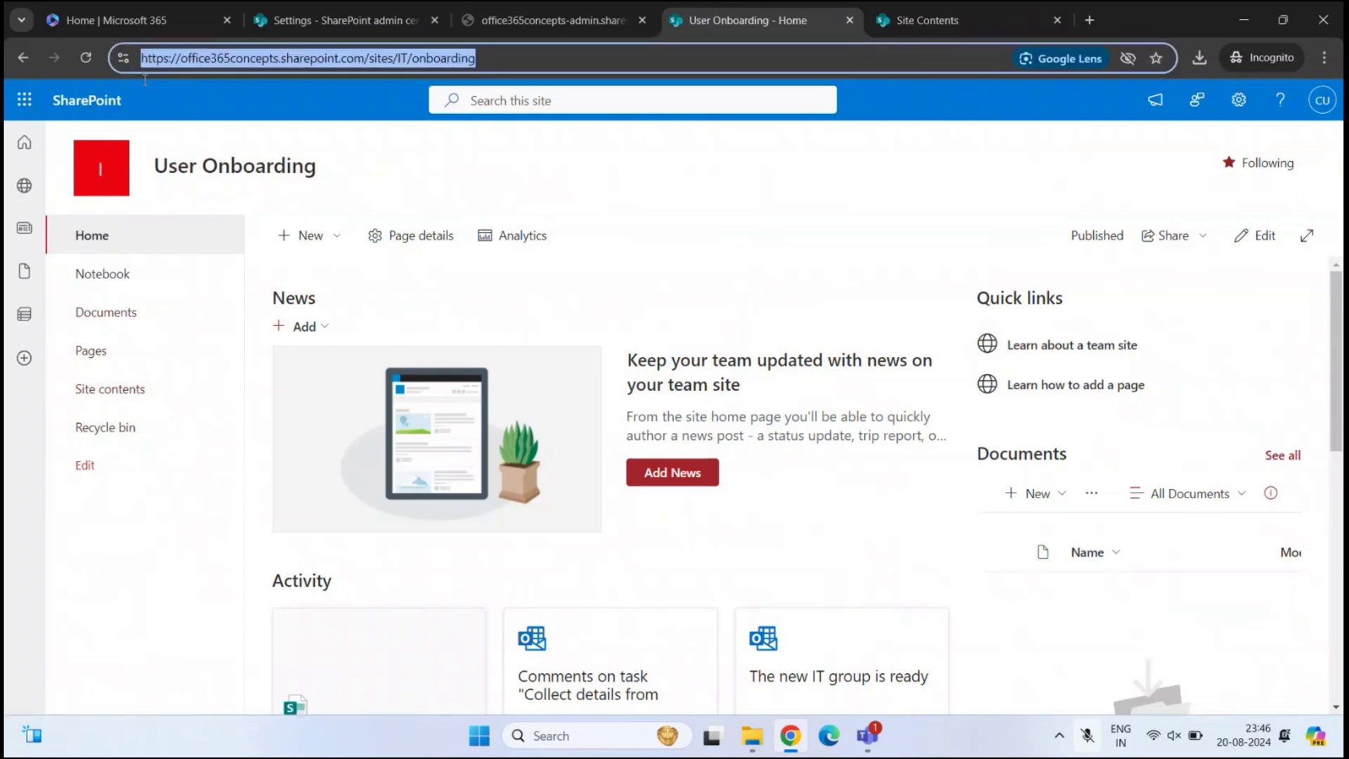
left_click(413, 59)
left_click_drag(413, 59, 120, 62)
key("ctrl+c")
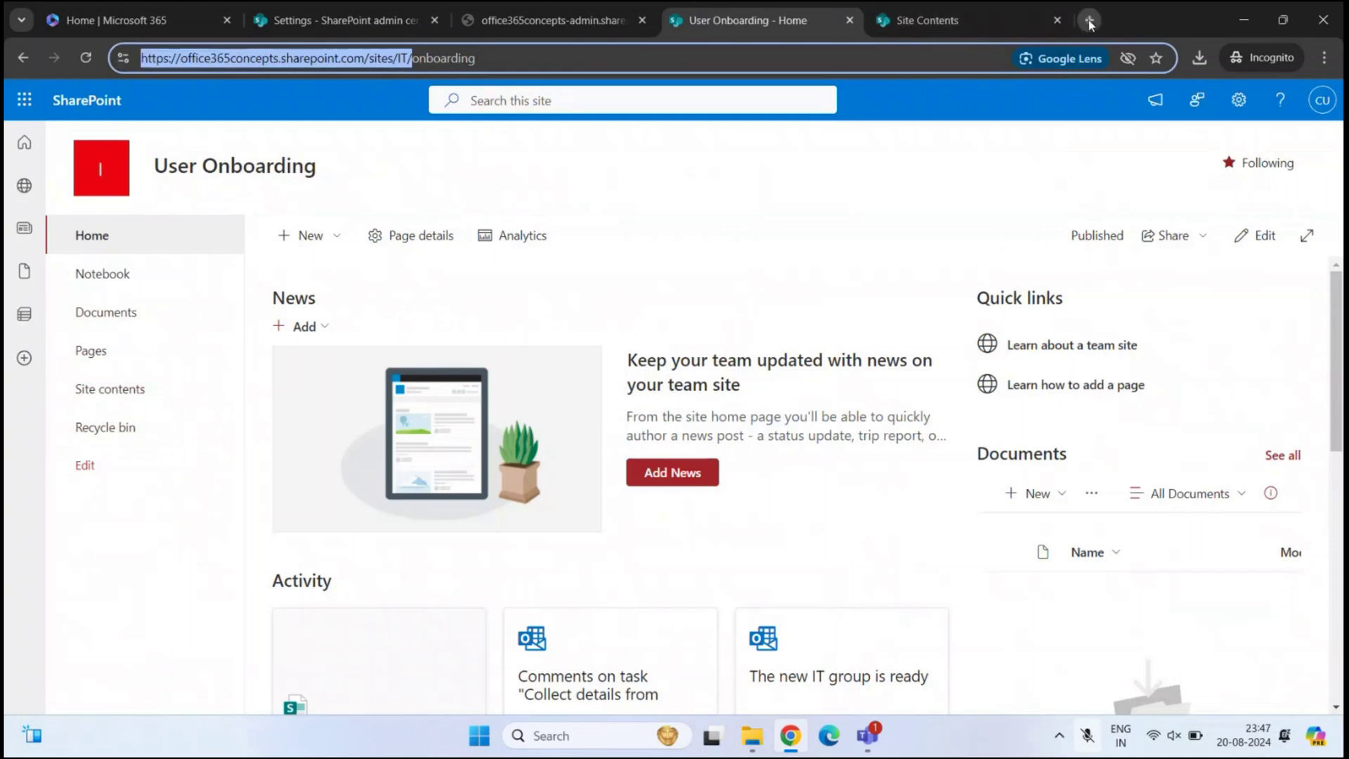
left_click(1089, 19)
key("ctrl+v")
key("Return")
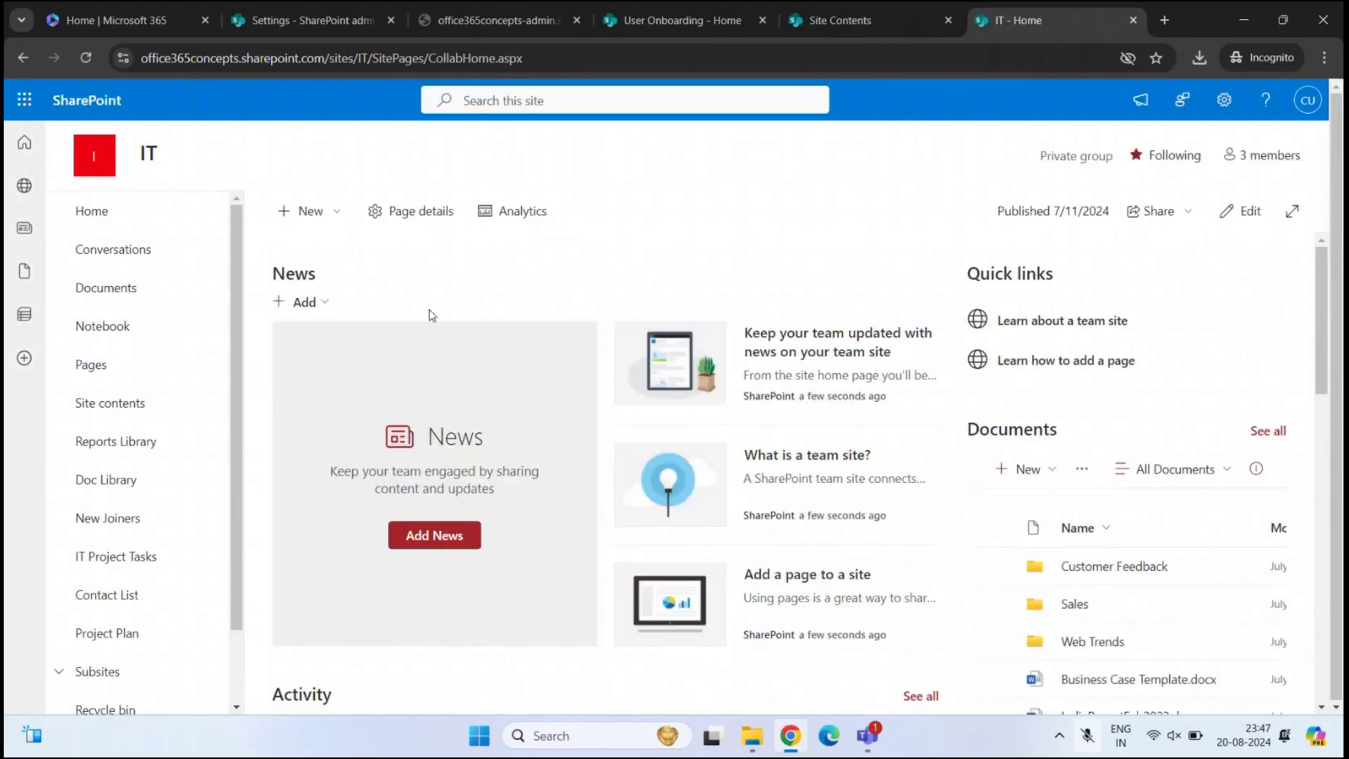
- Expand Subsites in the IT site's navigation and open the User Onboarding subsite
scroll(105, 444, "down", 1)
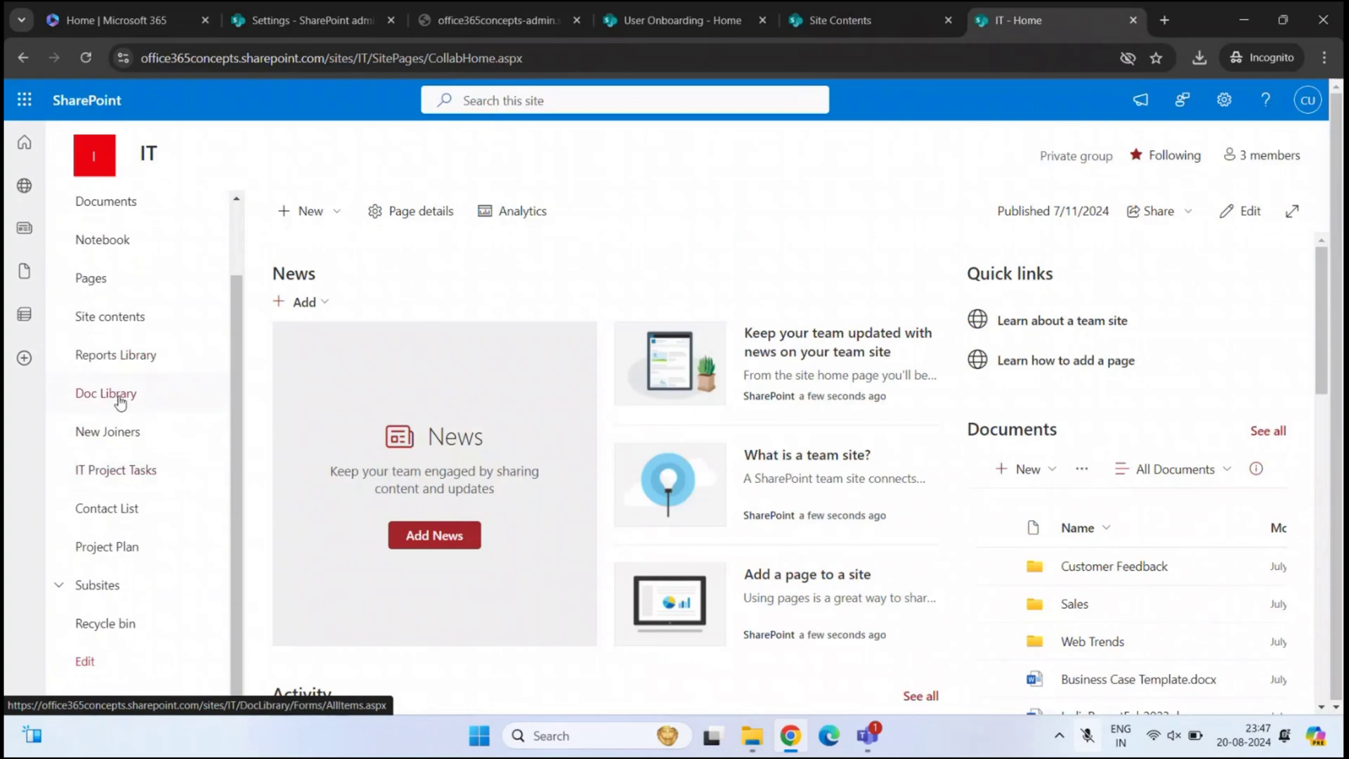
left_click(62, 587)
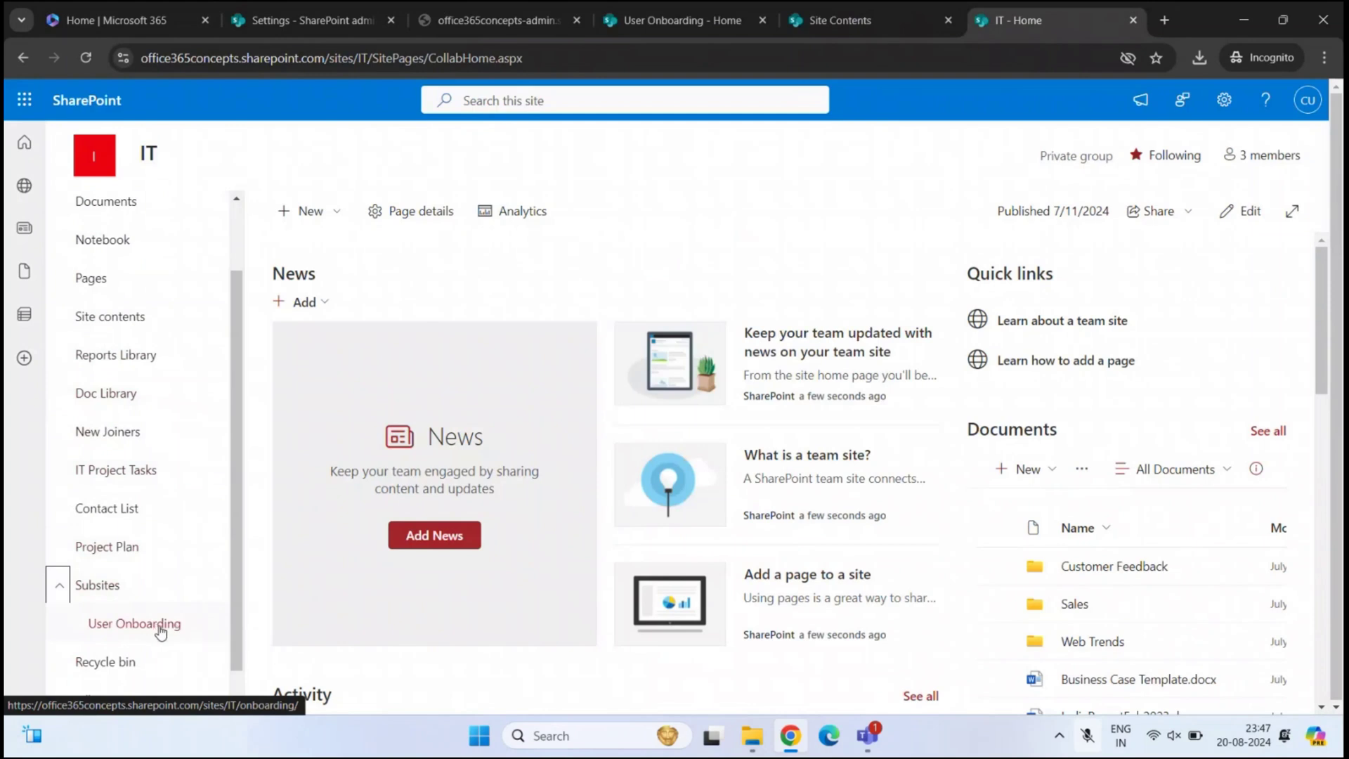
left_click(194, 634)
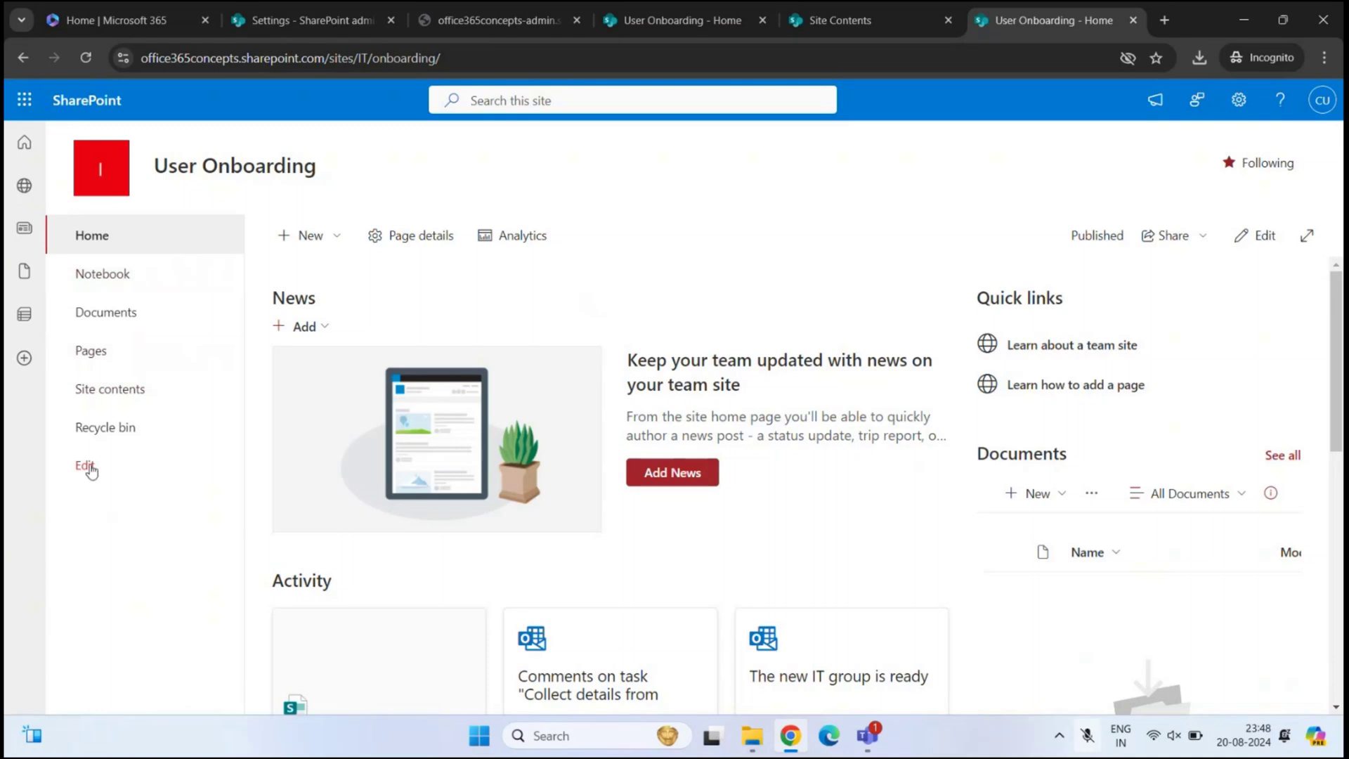
left_click(84, 465)
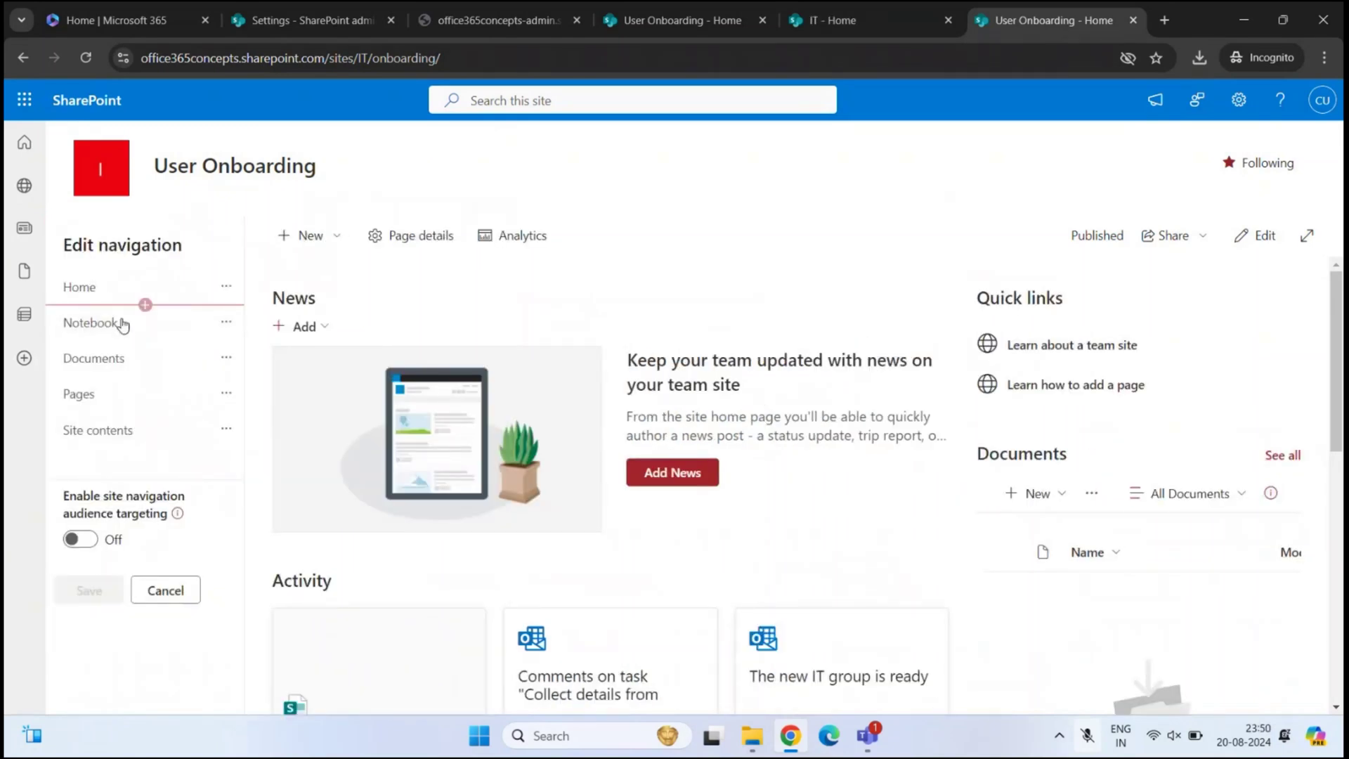
left_click(145, 448)
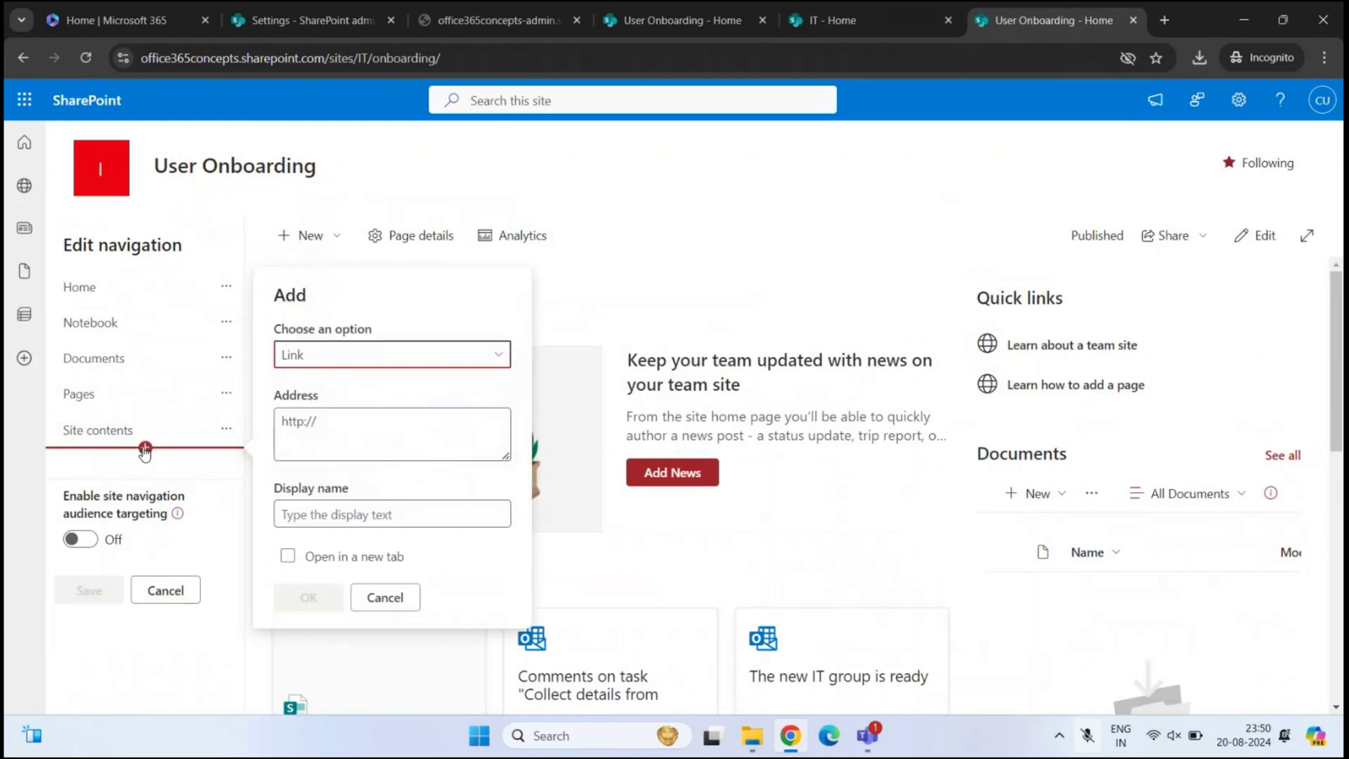
left_click(326, 429)
key("BackSpace")
key("BackSpace")
key("BackSpace")
key("BackSpace")
key("BackSpace")
key("BackSpace")
key("BackSpace")
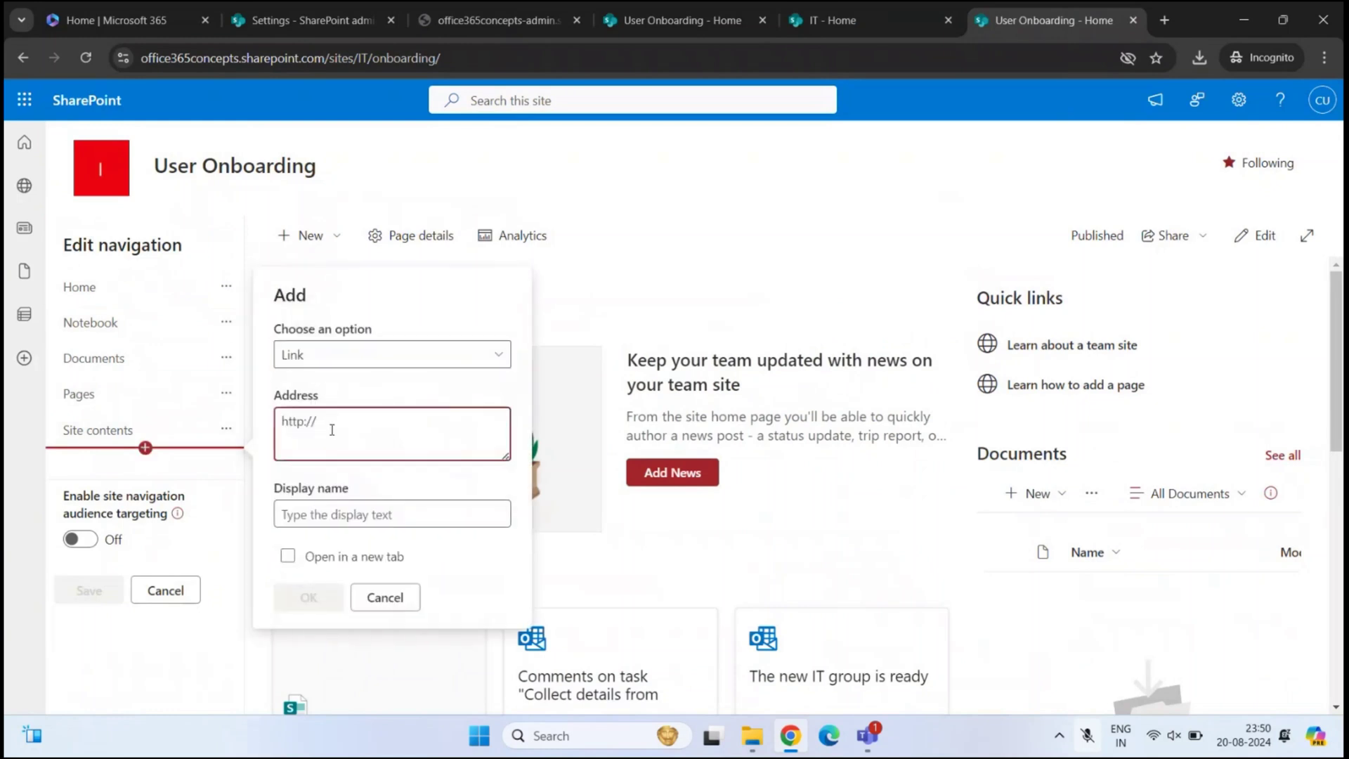
key("ctrl+v")
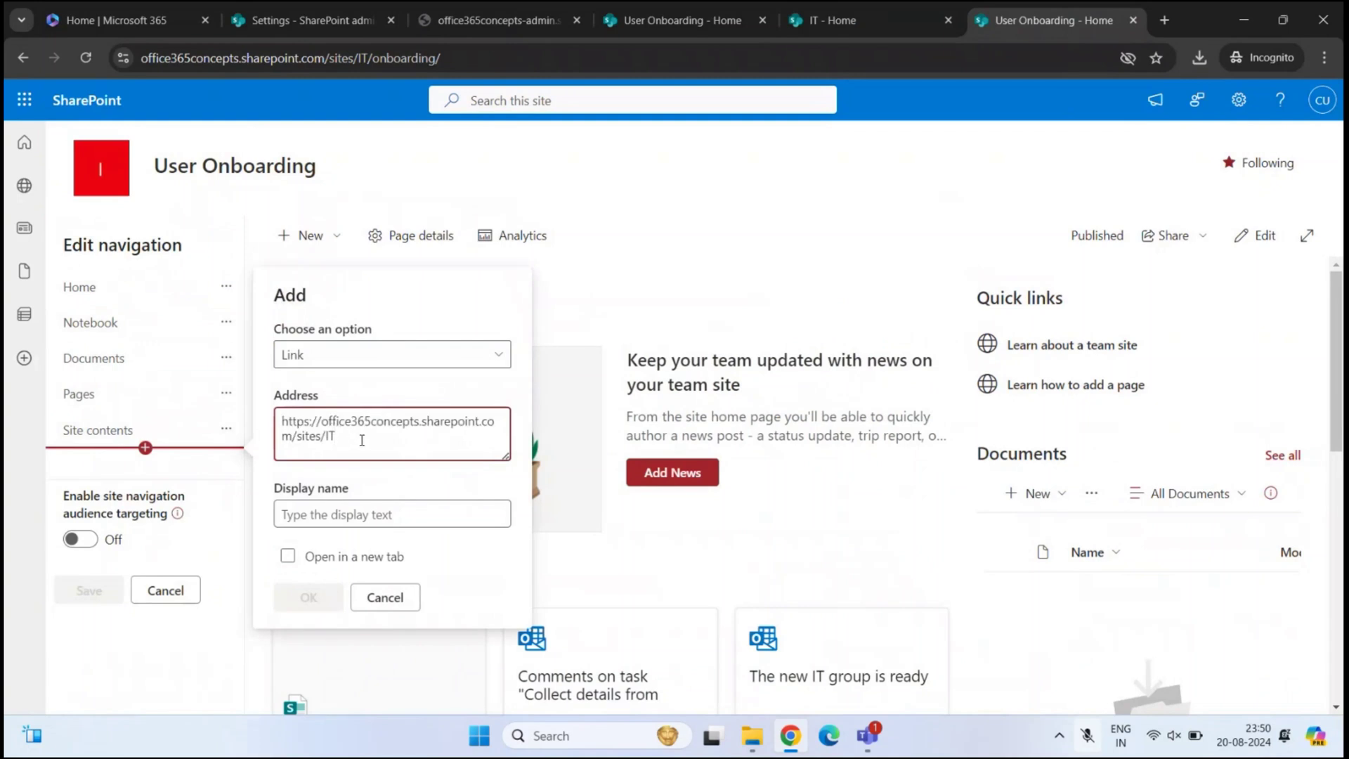
- Give the new navigation link the display name "Parent Site" and save the subsite's navigation
left_click(307, 359)
left_click(334, 508)
type("Par")
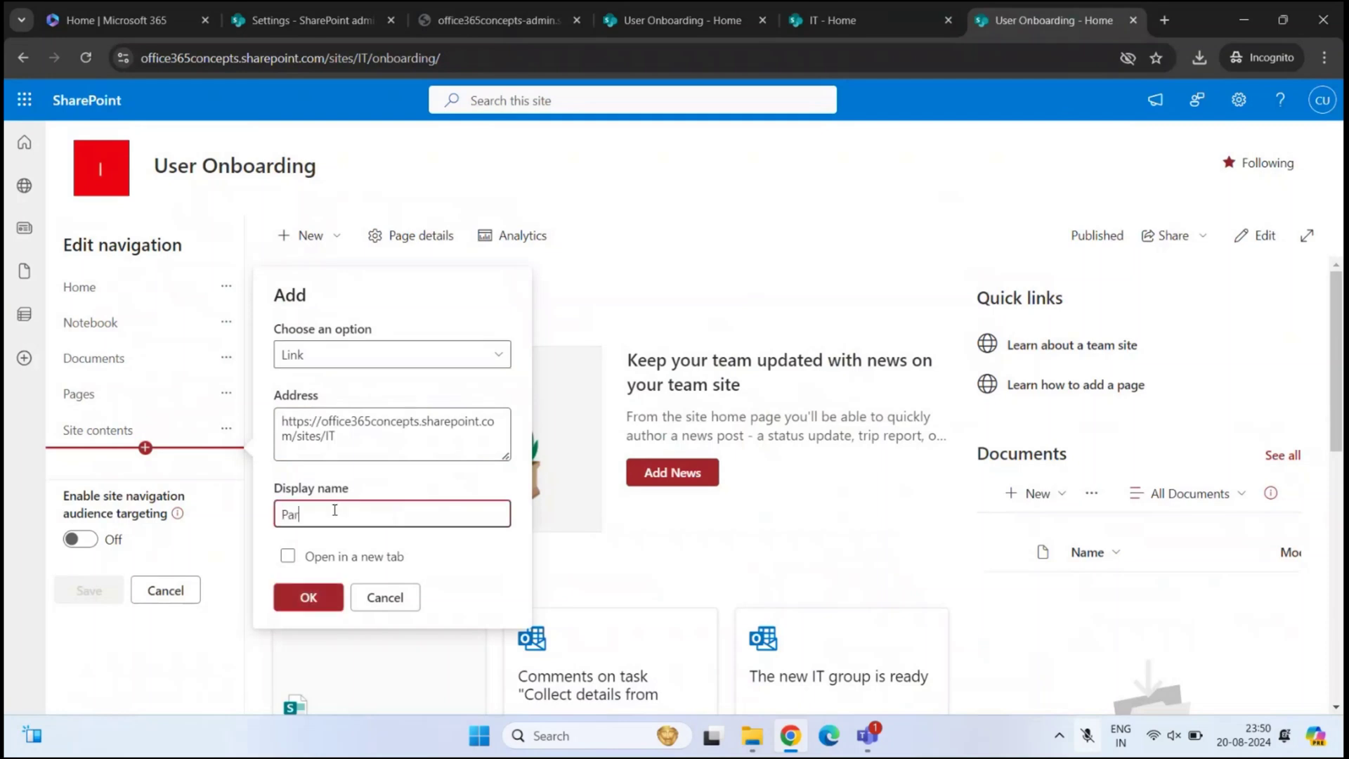
type("ent Site")
left_click(312, 598)
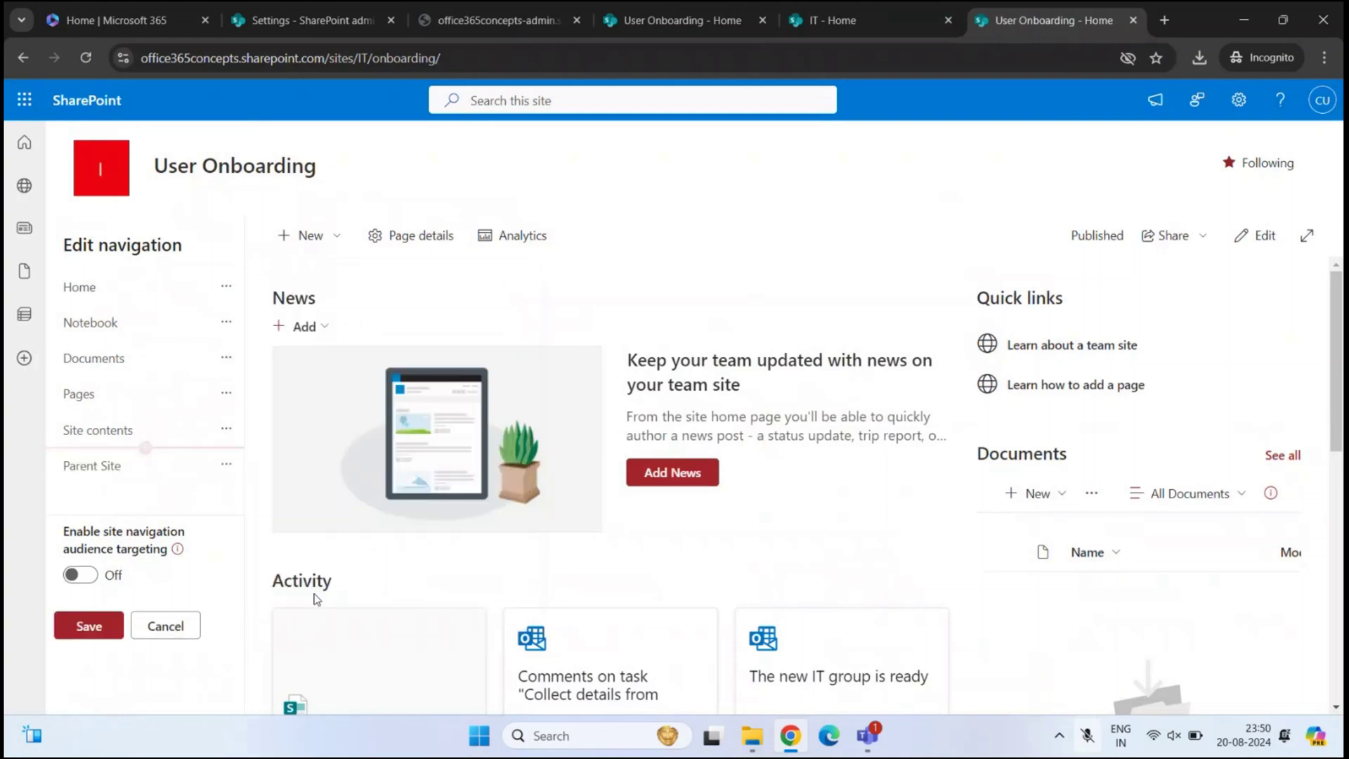
left_click(102, 624)
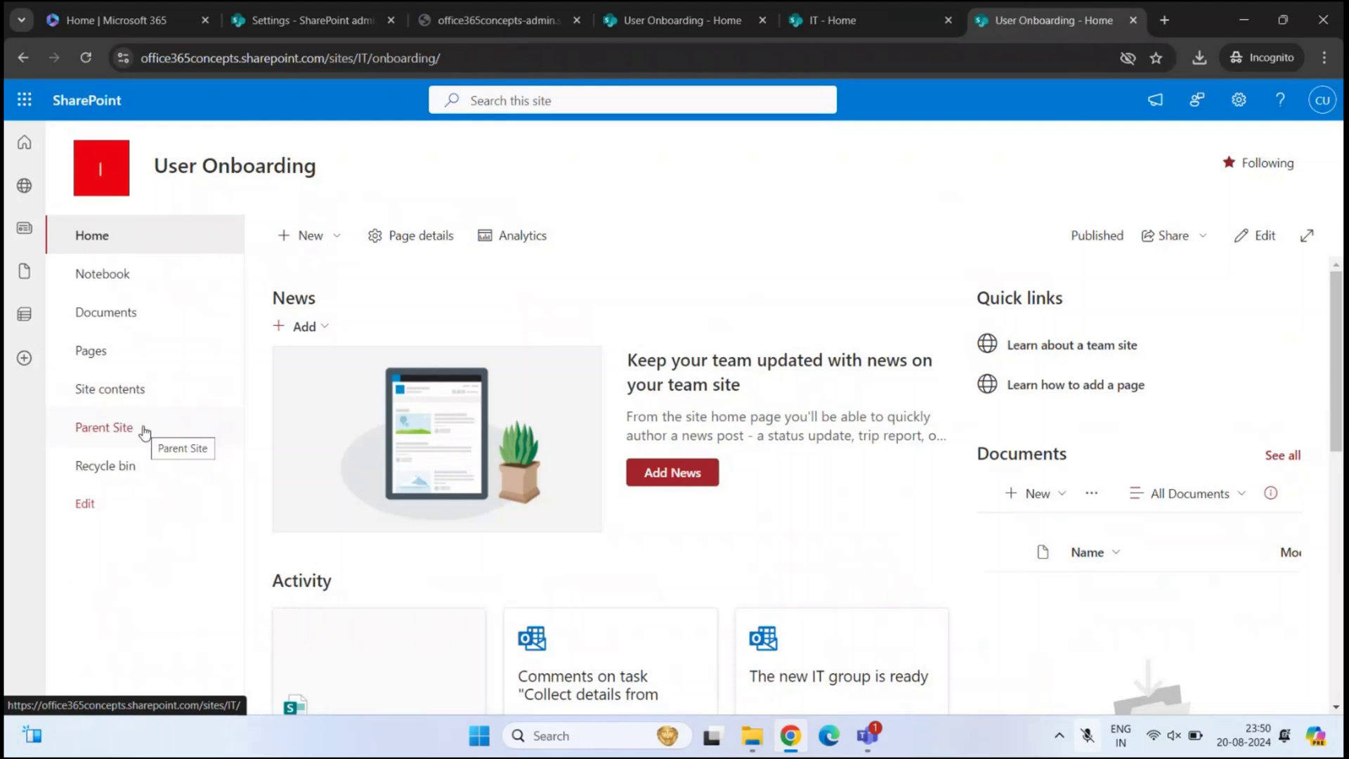
- Test the Parent Site link and return to the User Onboarding subsite through the IT site's Subsites entry
left_click(143, 430)
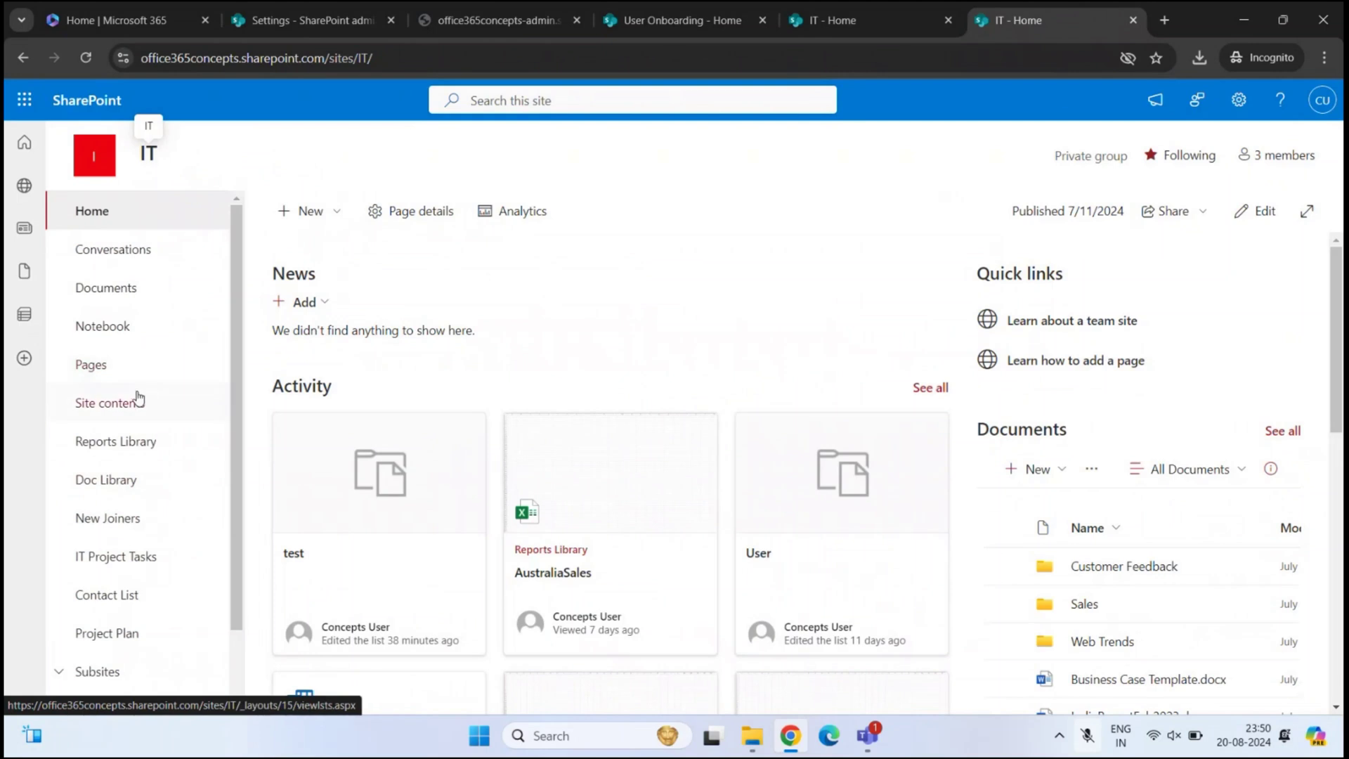
scroll(140, 397, "down", 2)
left_click(59, 555)
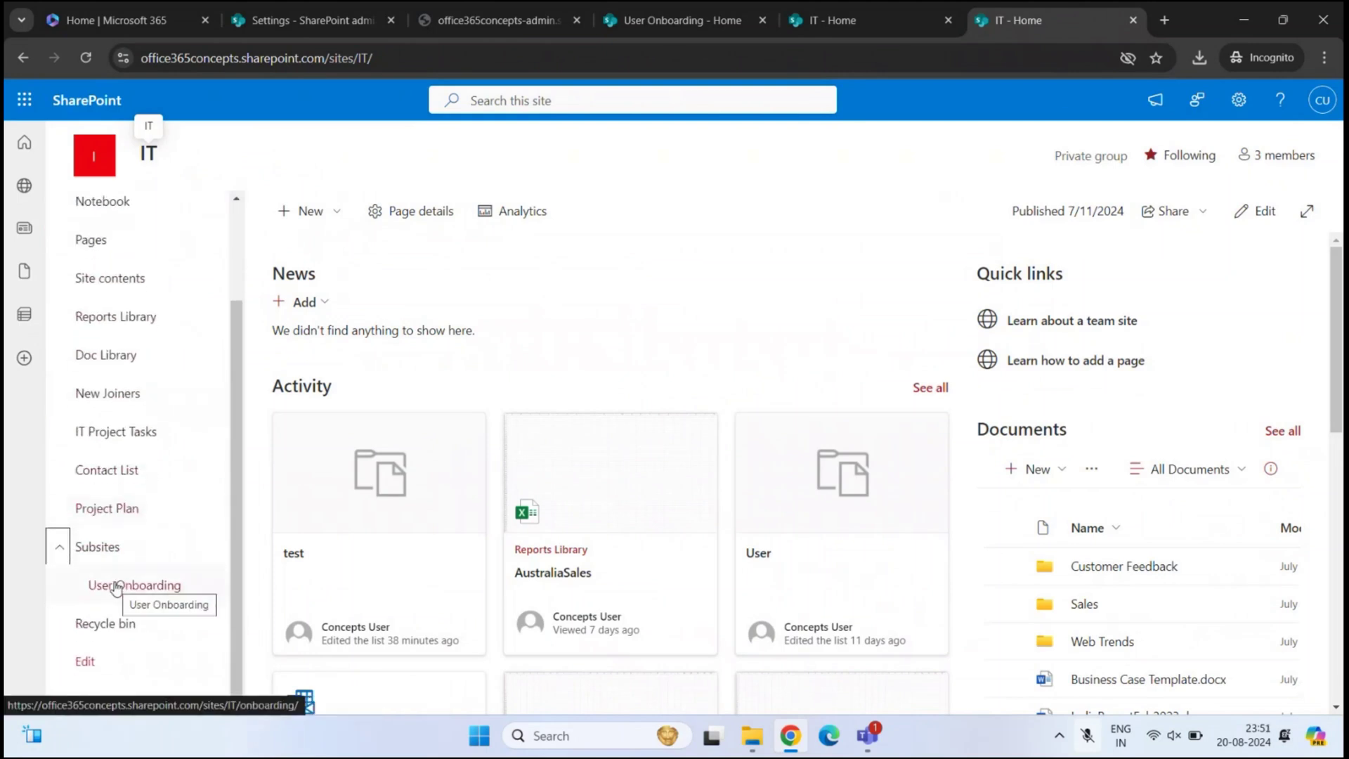
left_click(181, 588)
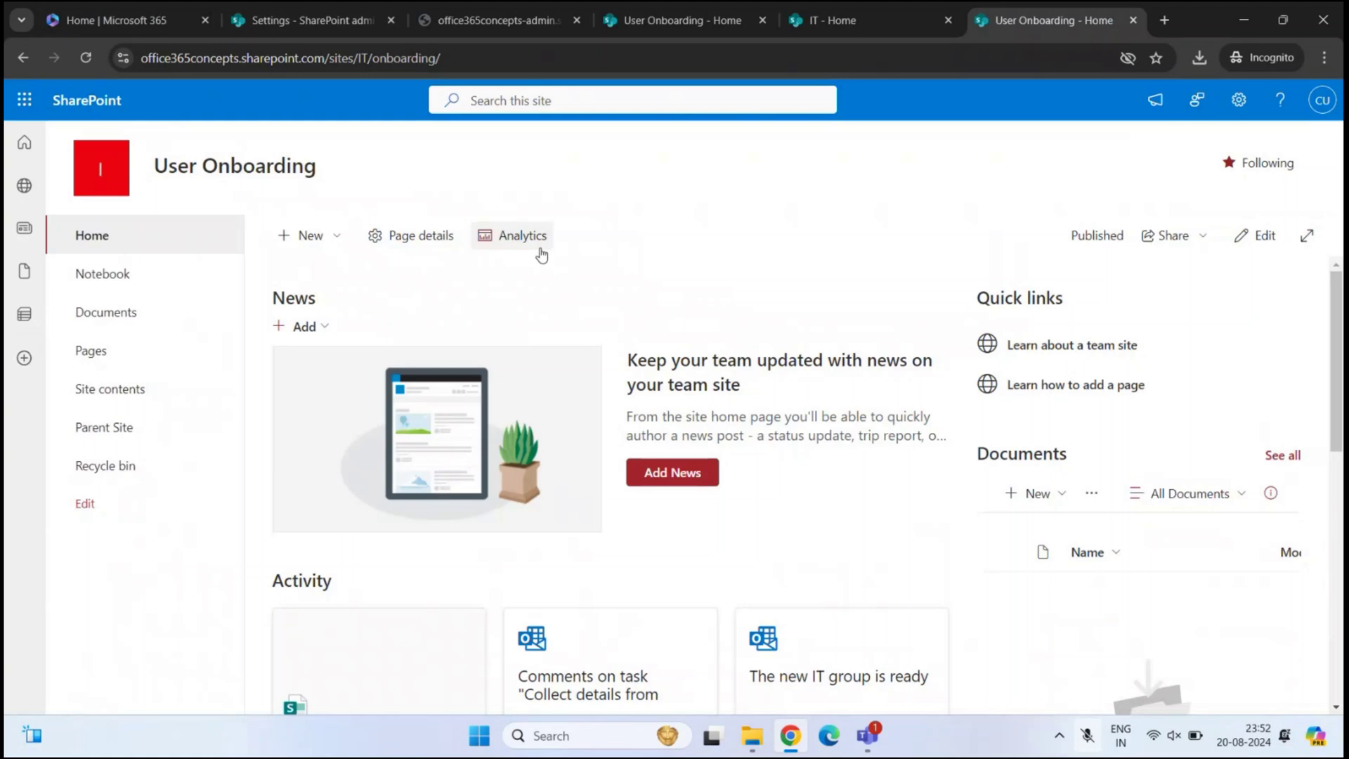
- View the User Onboarding subsite's search suggestions and switch to the browser tab with the parent IT site
left_click(587, 108)
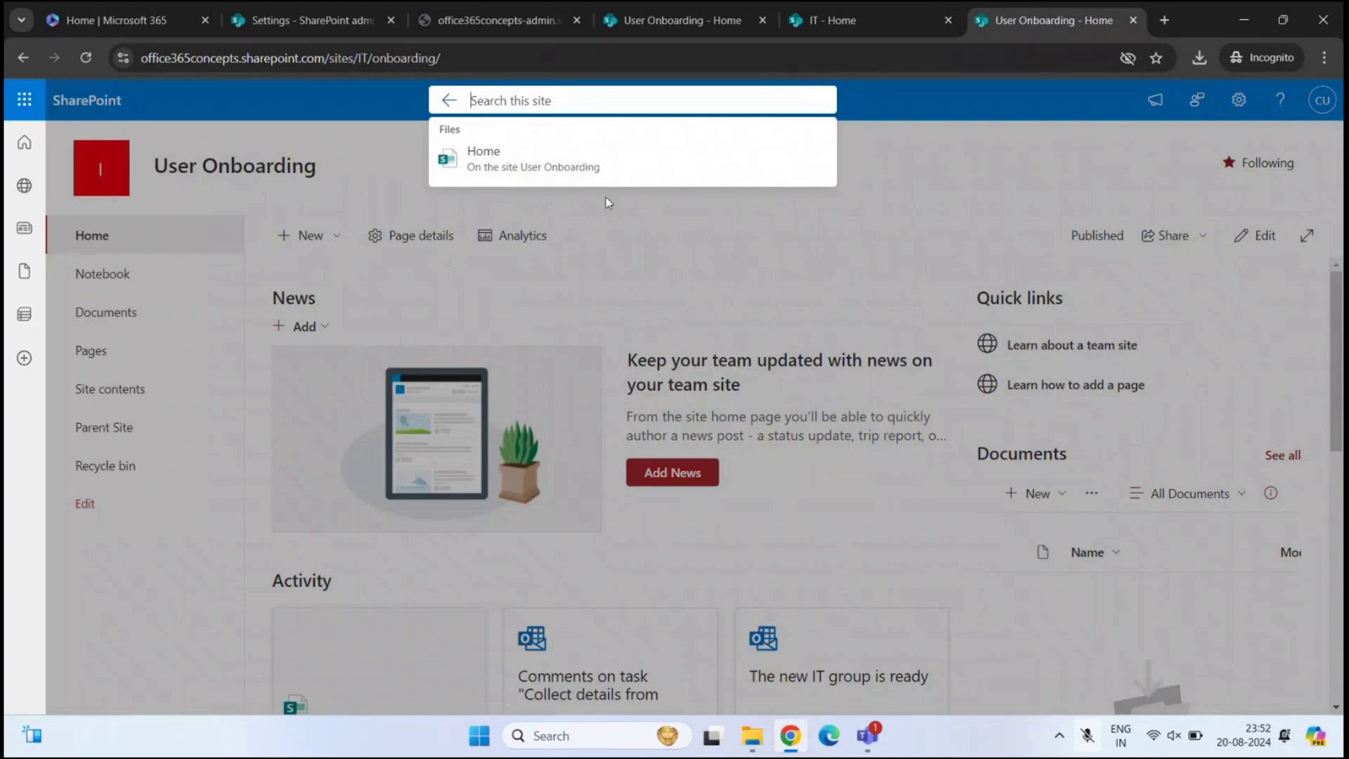
left_click(927, 19)
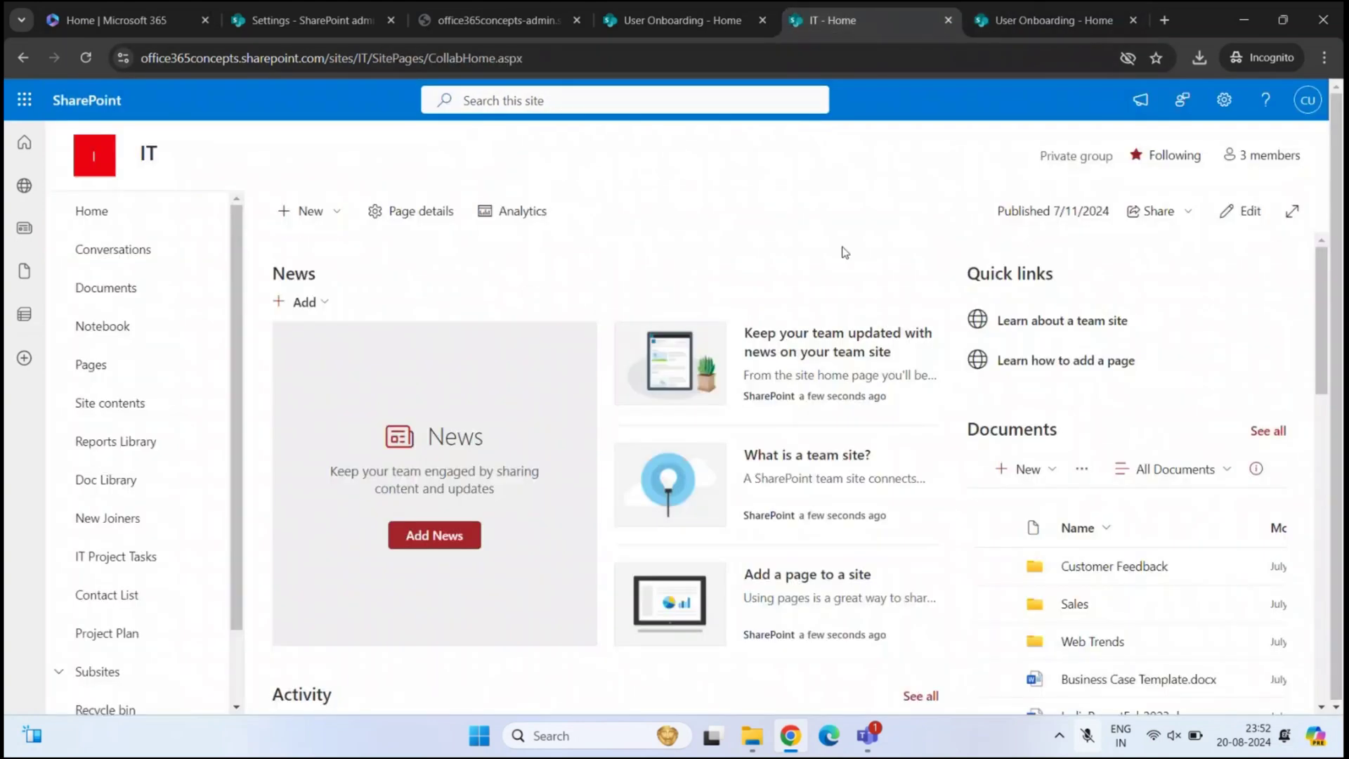